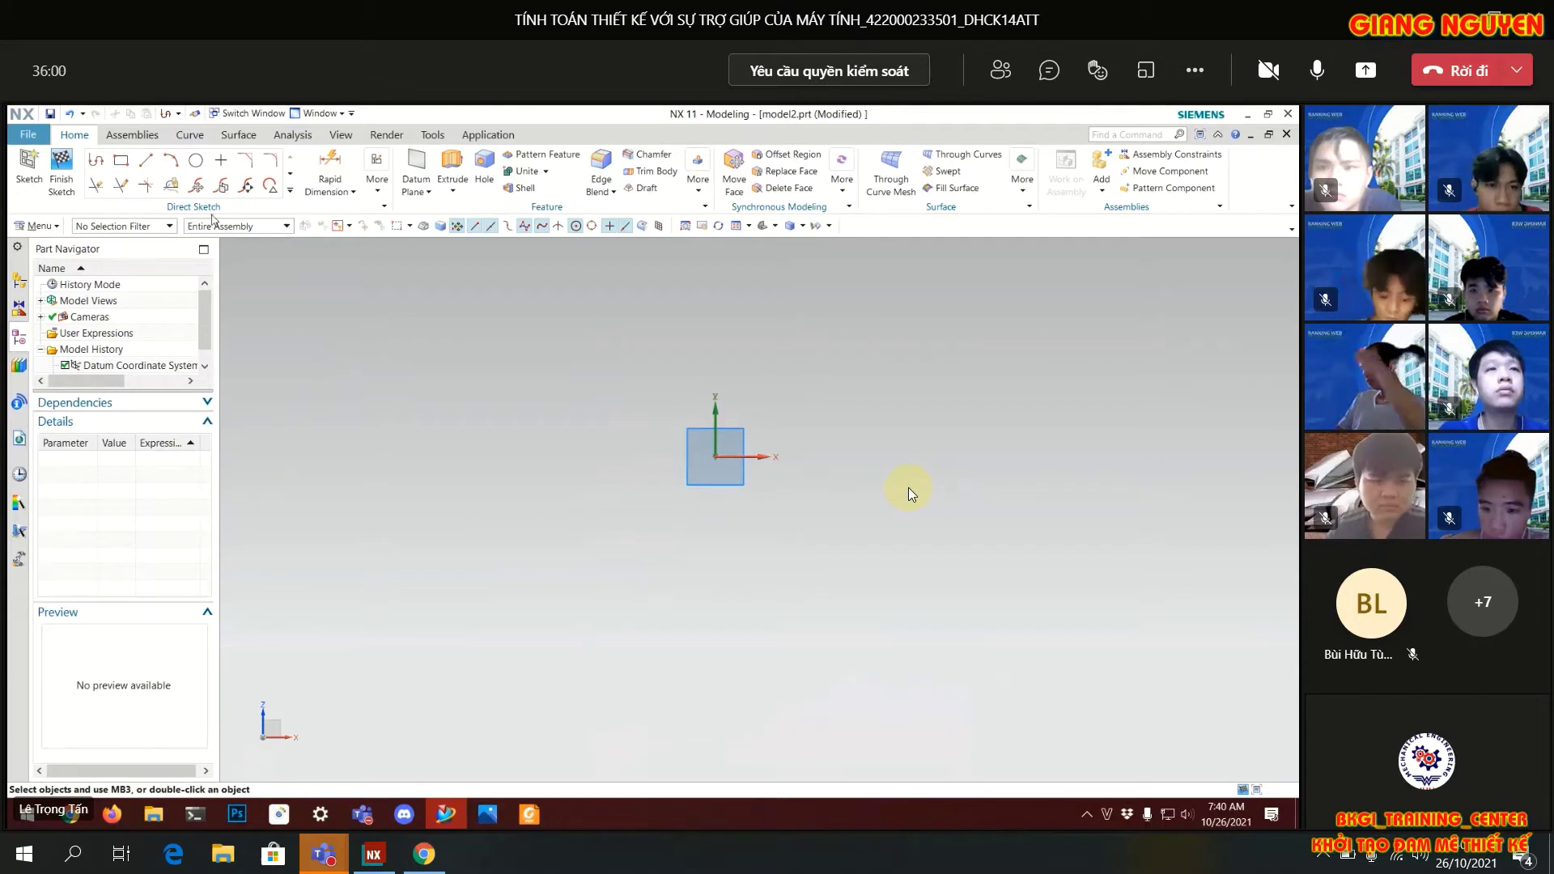
Step: Start an arc by centre and endpoints at the sketch origin with a radius of 80, beginning on the negative X side
{"action": "left_click", "coordinate": [170, 161]}
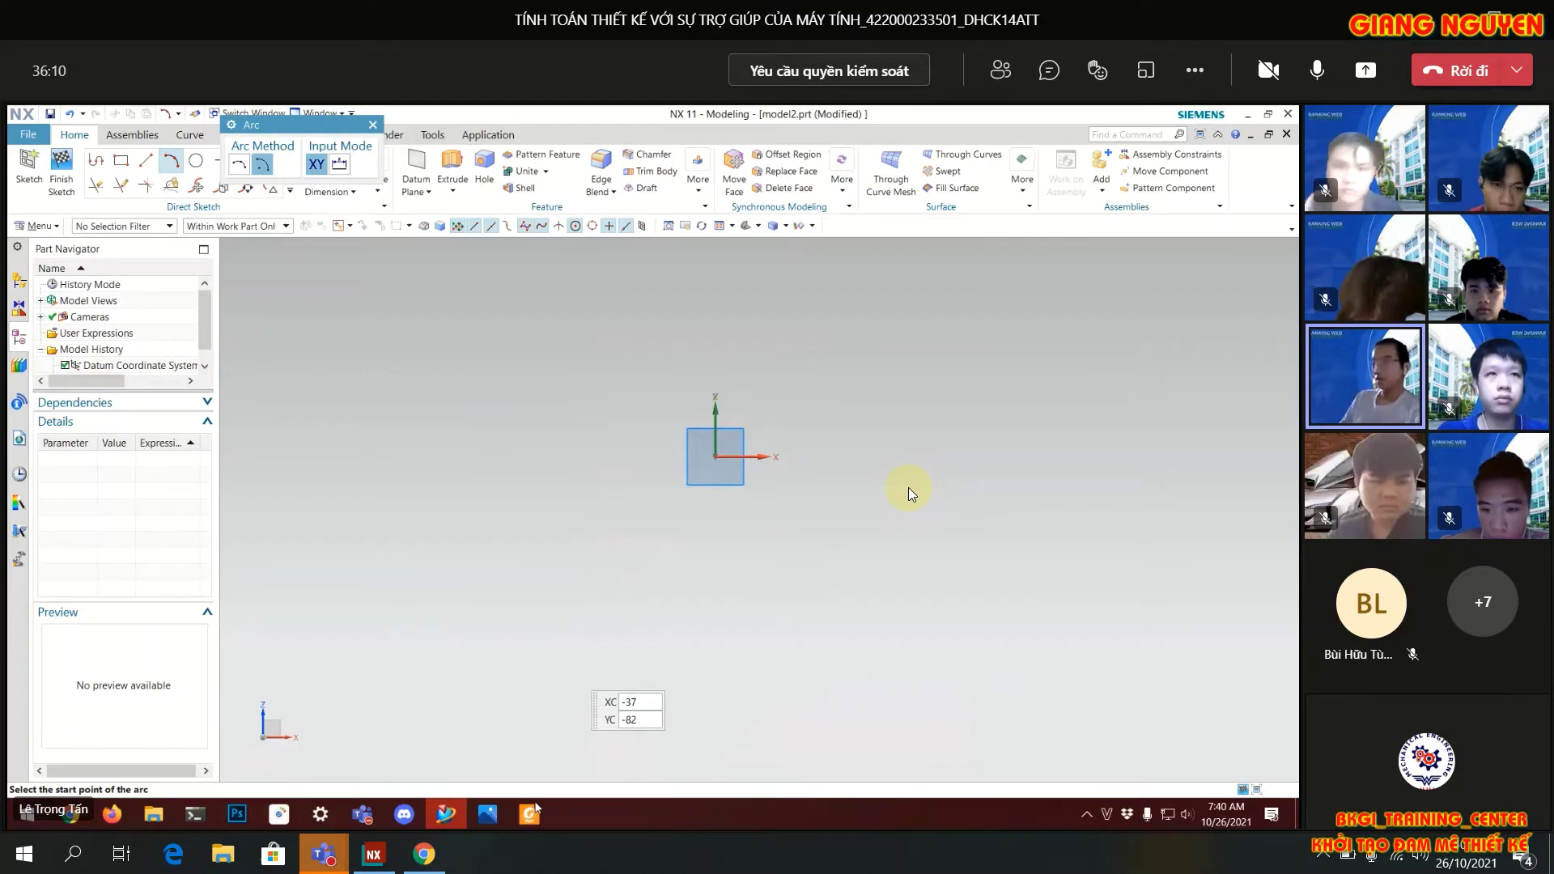
{"action": "left_click", "coordinate": [529, 813]}
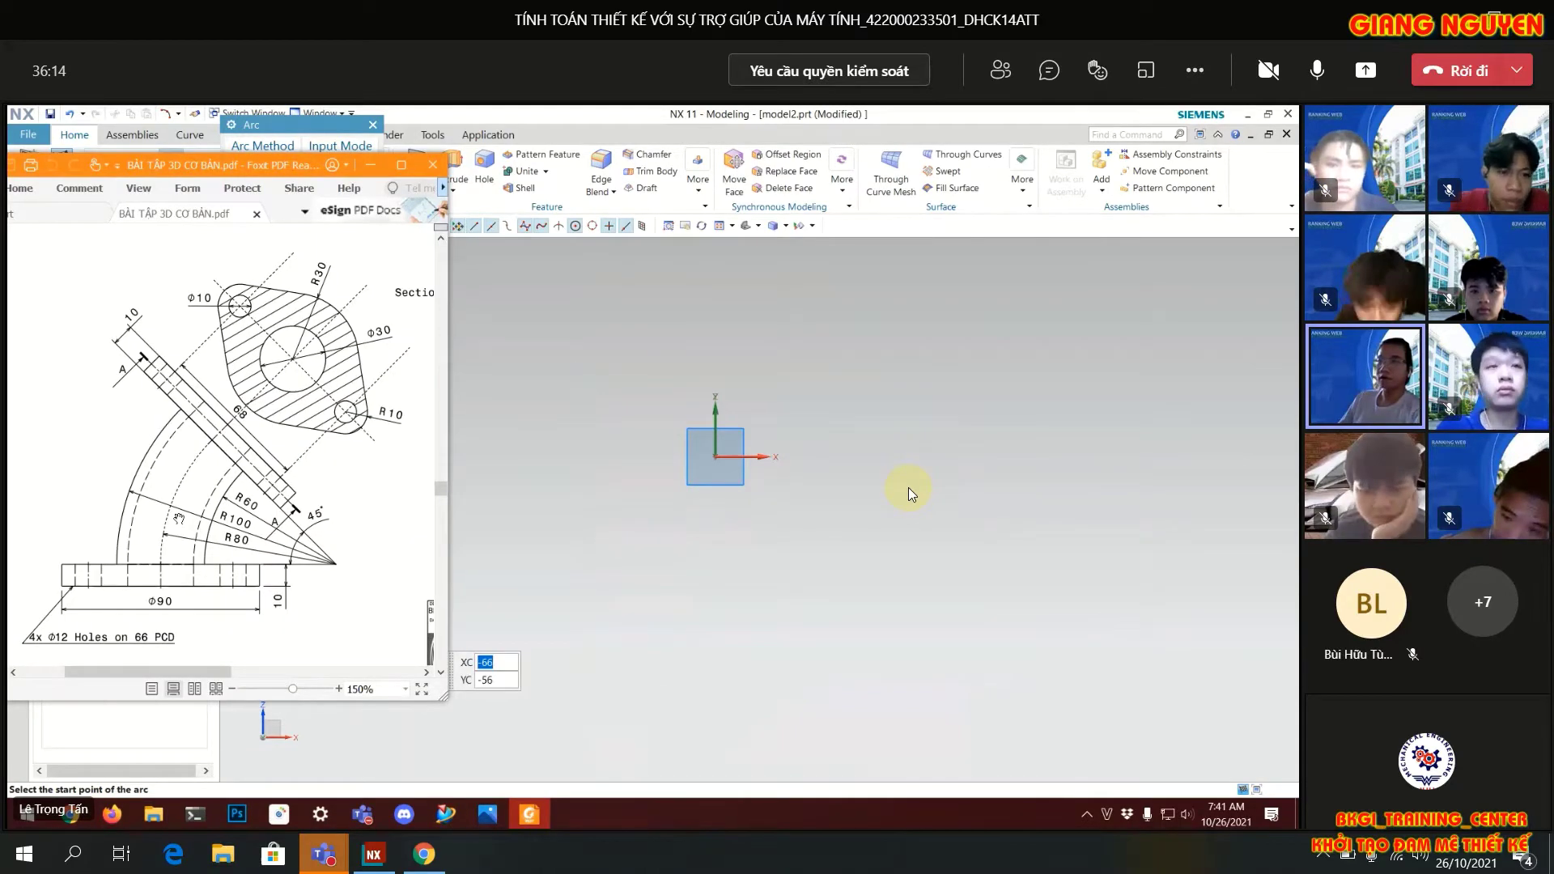
{"action": "left_click", "coordinate": [445, 813]}
{"action": "left_click", "coordinate": [715, 456]}
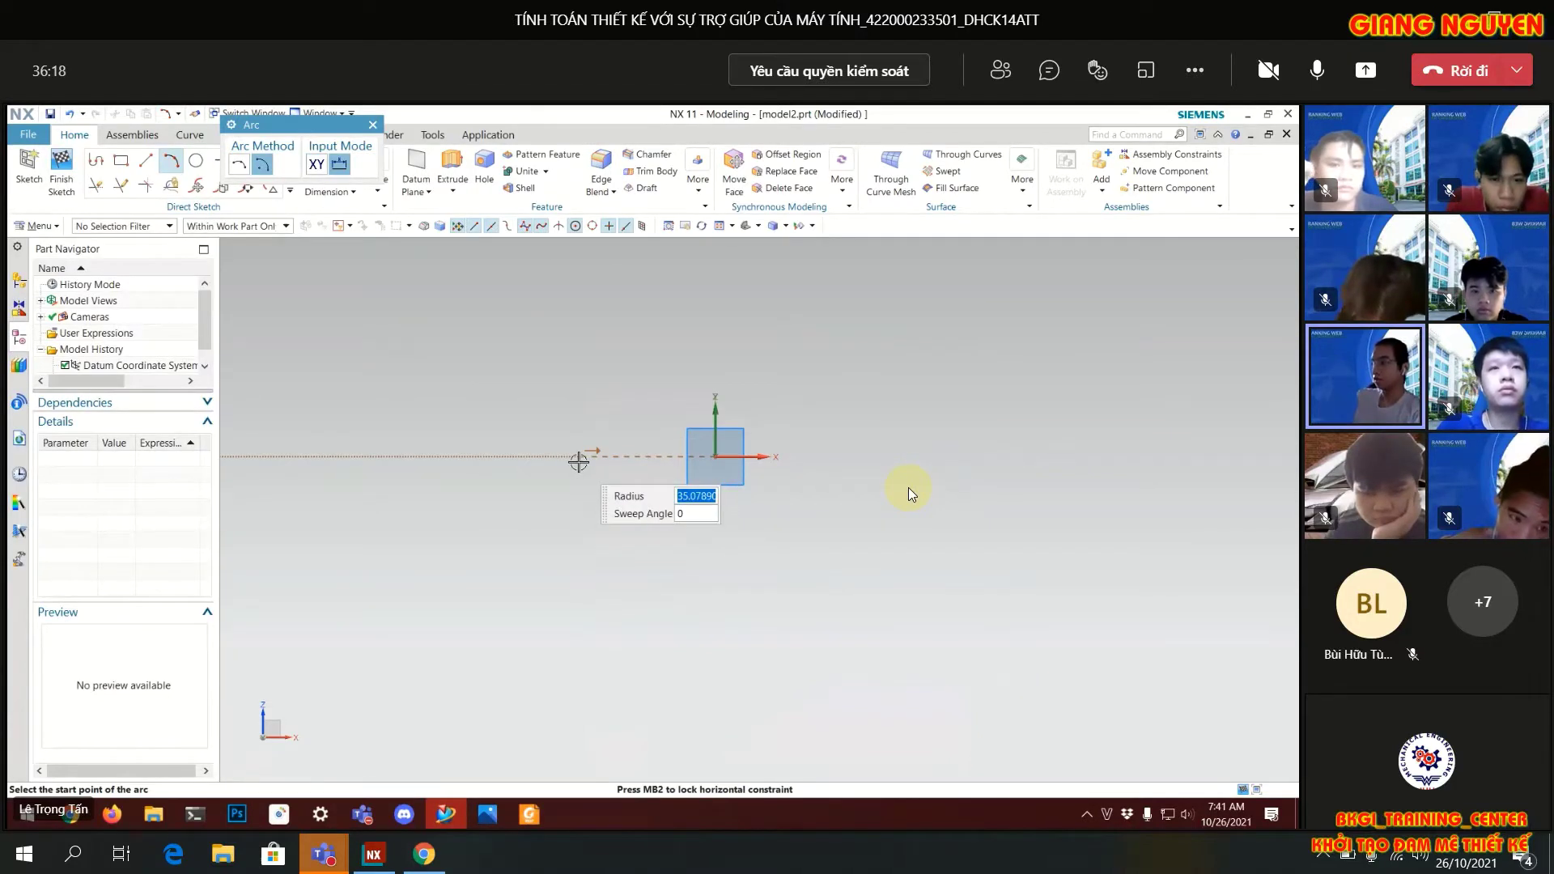
{"action": "type", "text": "80"}
{"action": "key", "text": "Return"}
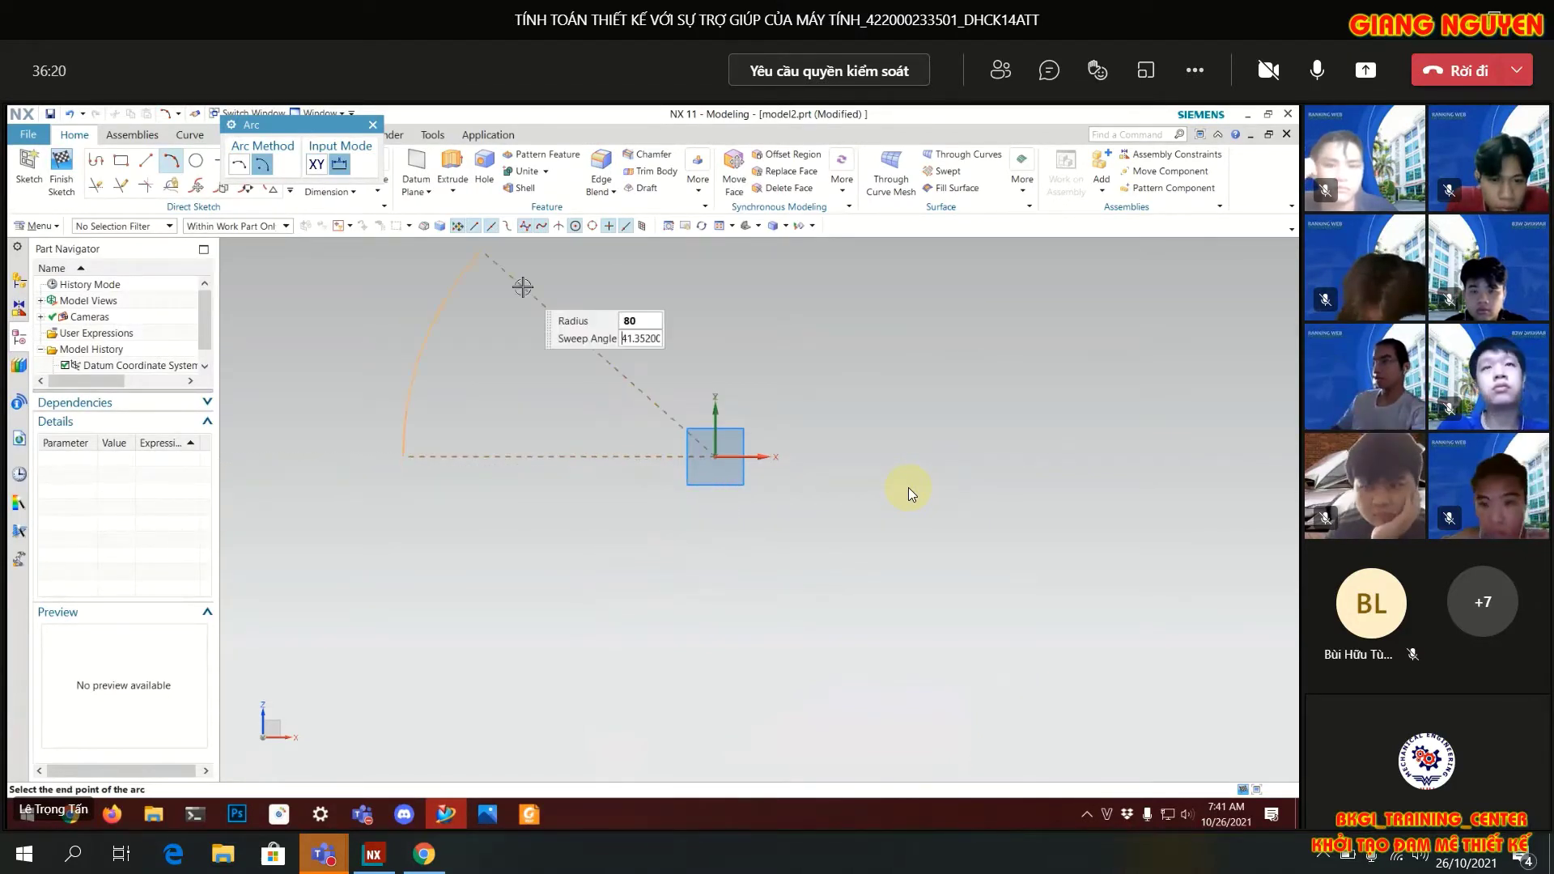
Step: Check the exercise drawing, complete the arc with a 45° sweep angle, and finish the sketch
{"action": "key", "text": "alt+Tab"}
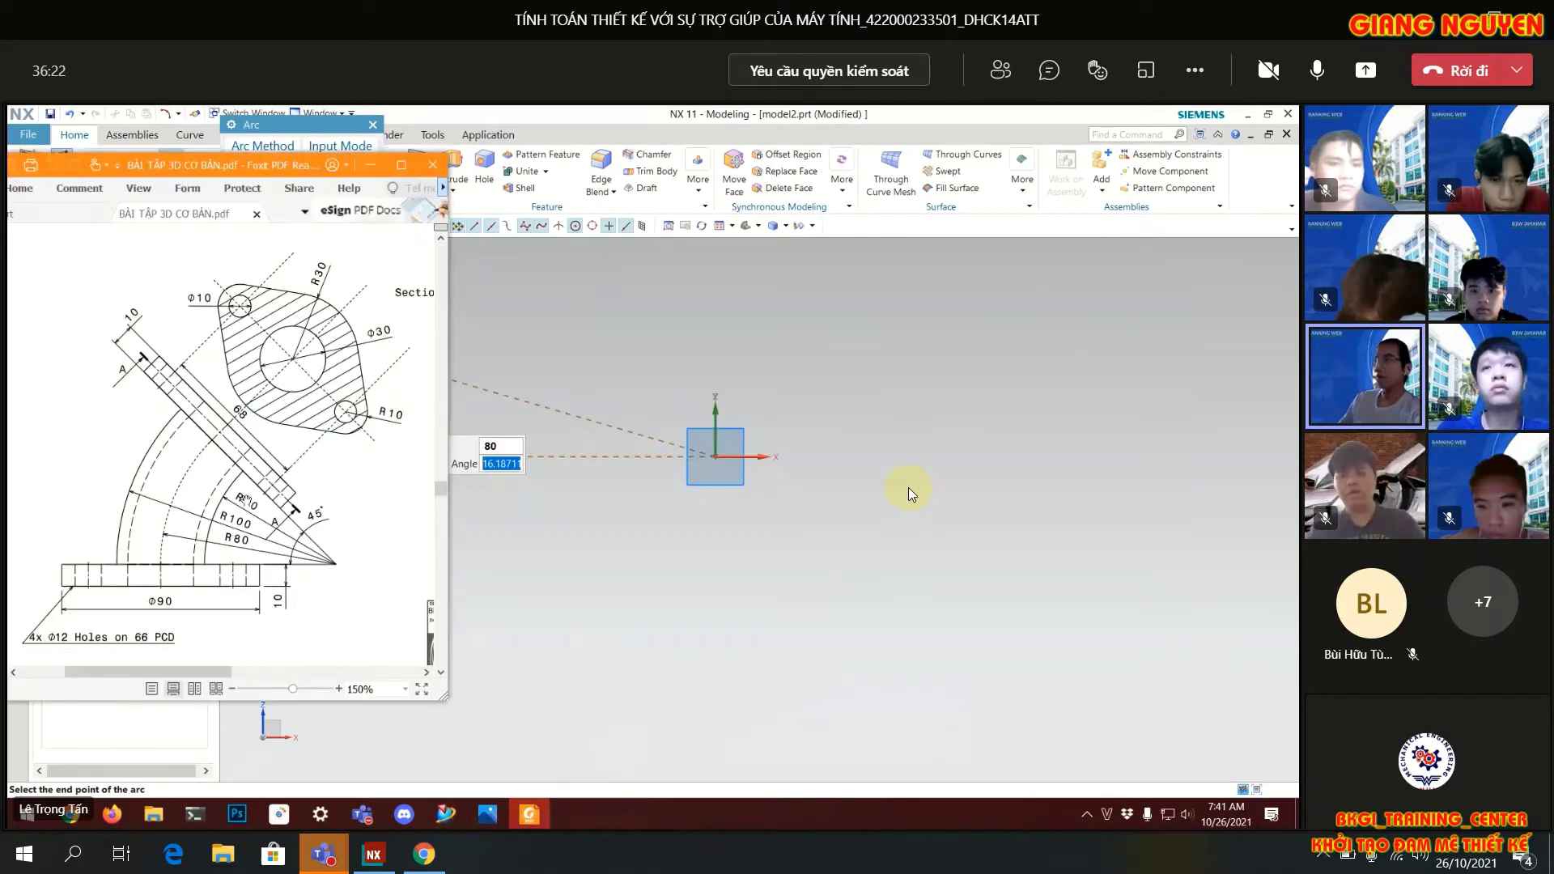
{"action": "key", "text": "alt+Tab"}
{"action": "key", "text": "Tab"}
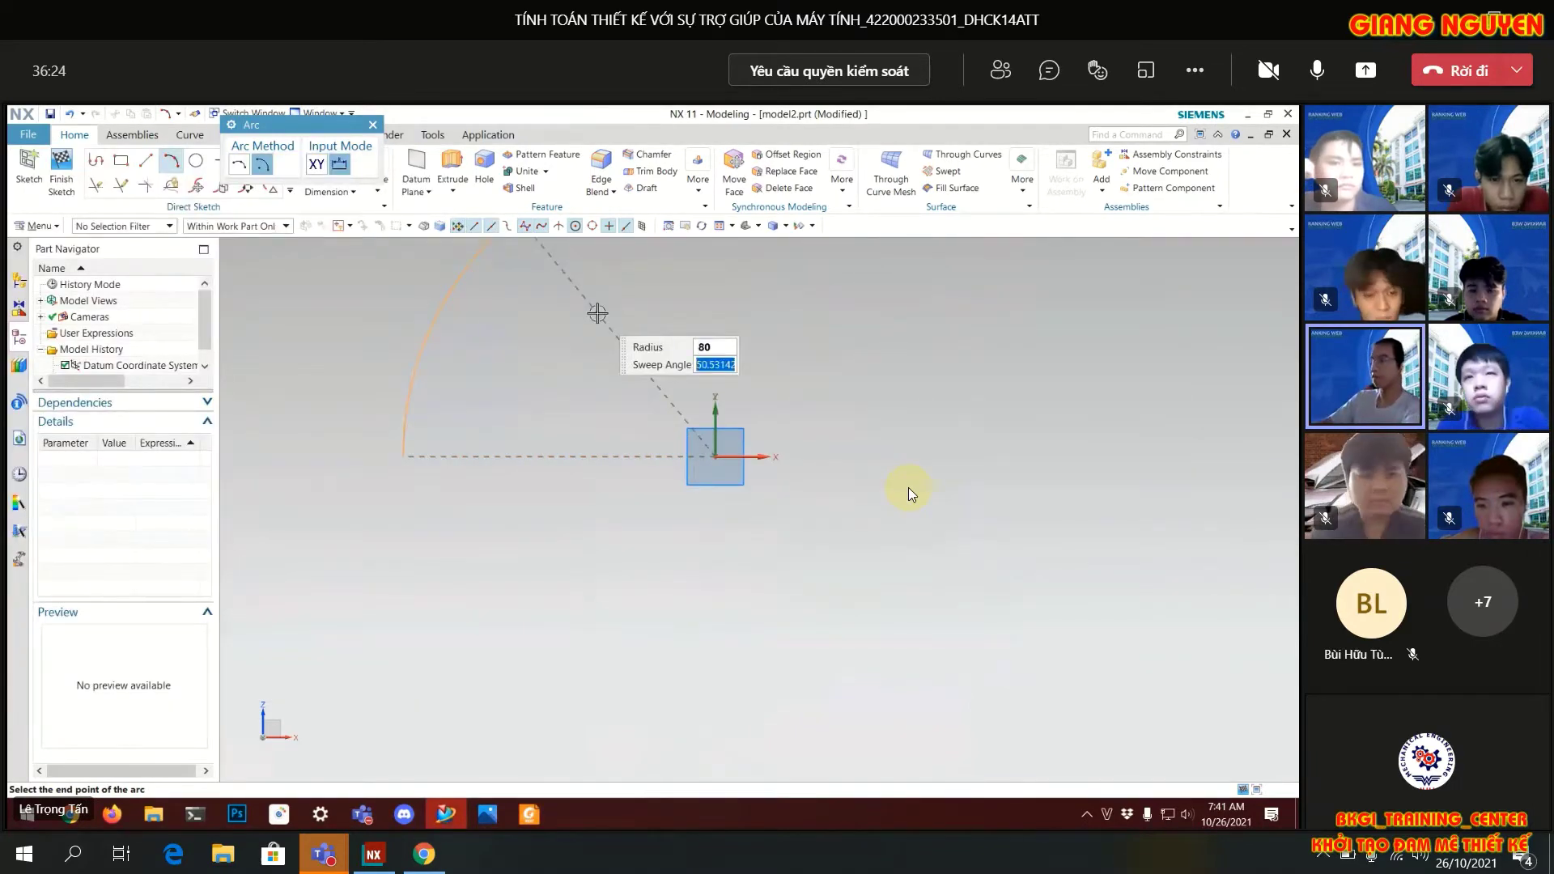
{"action": "type", "text": "45"}
{"action": "key", "text": "Tab"}
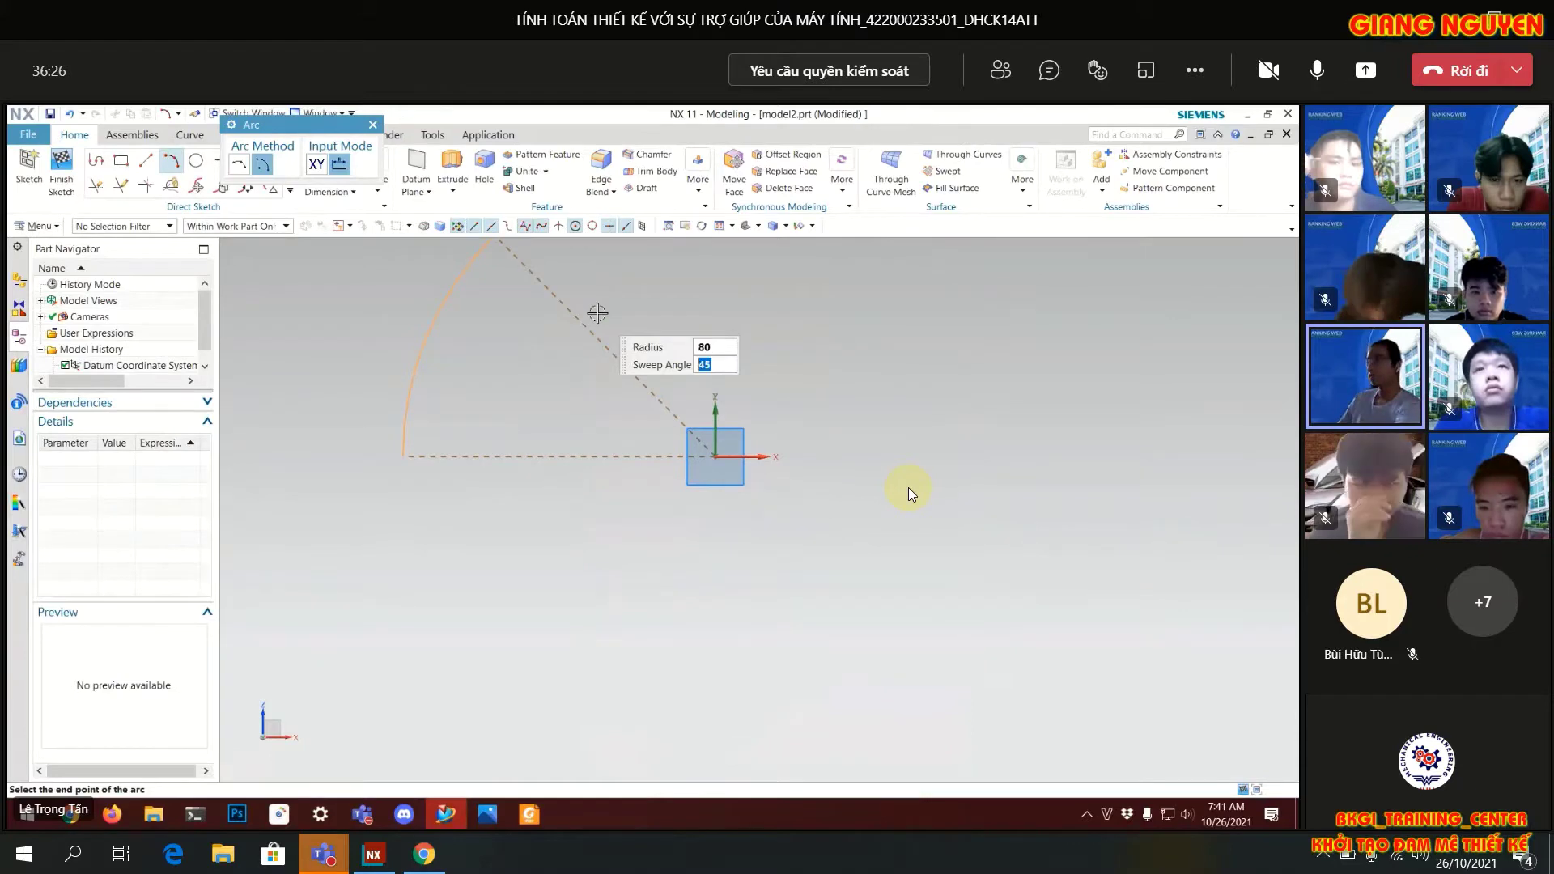
{"action": "key", "text": "Return"}
{"action": "key", "text": "Escape"}
{"action": "middle_click_drag", "start_coordinate": [570, 368], "coordinate": [580, 539], "text": "shift"}
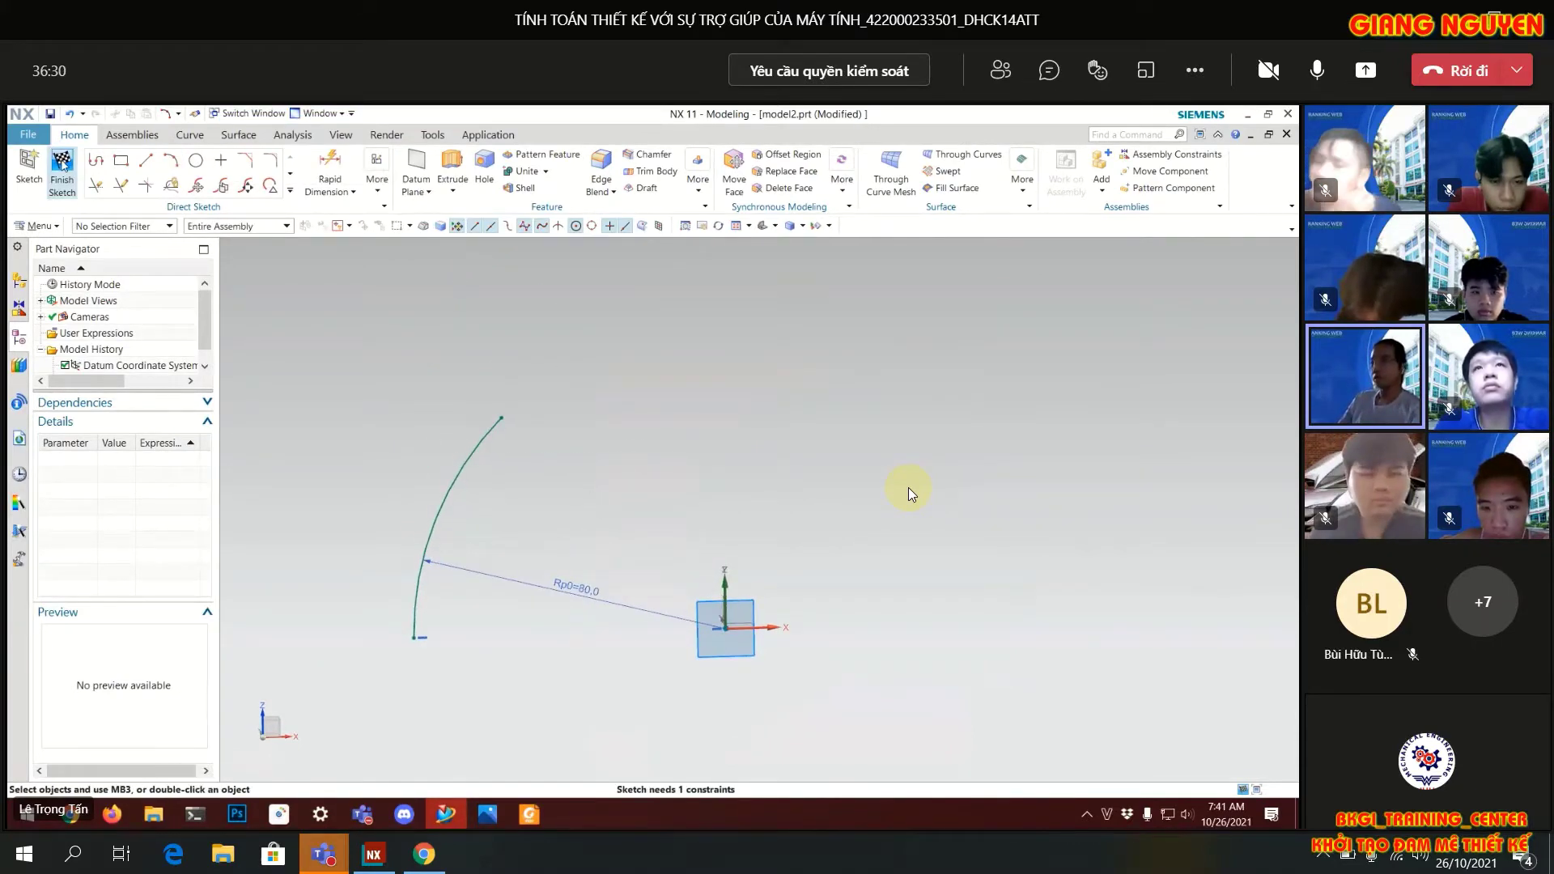
{"action": "left_click", "coordinate": [61, 179]}
Step: Create a new sketch on the XY plane of the datum coordinate system, perpendicular to the arc's plane
{"action": "mouse_move", "coordinate": [499, 472]}
{"action": "middle_mouse_down"}
{"action": "mouse_move", "coordinate": [687, 458]}
{"action": "mouse_move", "coordinate": [654, 496]}
{"action": "mouse_move", "coordinate": [656, 476]}
{"action": "mouse_move", "coordinate": [659, 566]}
{"action": "mouse_move", "coordinate": [510, 440]}
{"action": "middle_mouse_up"}
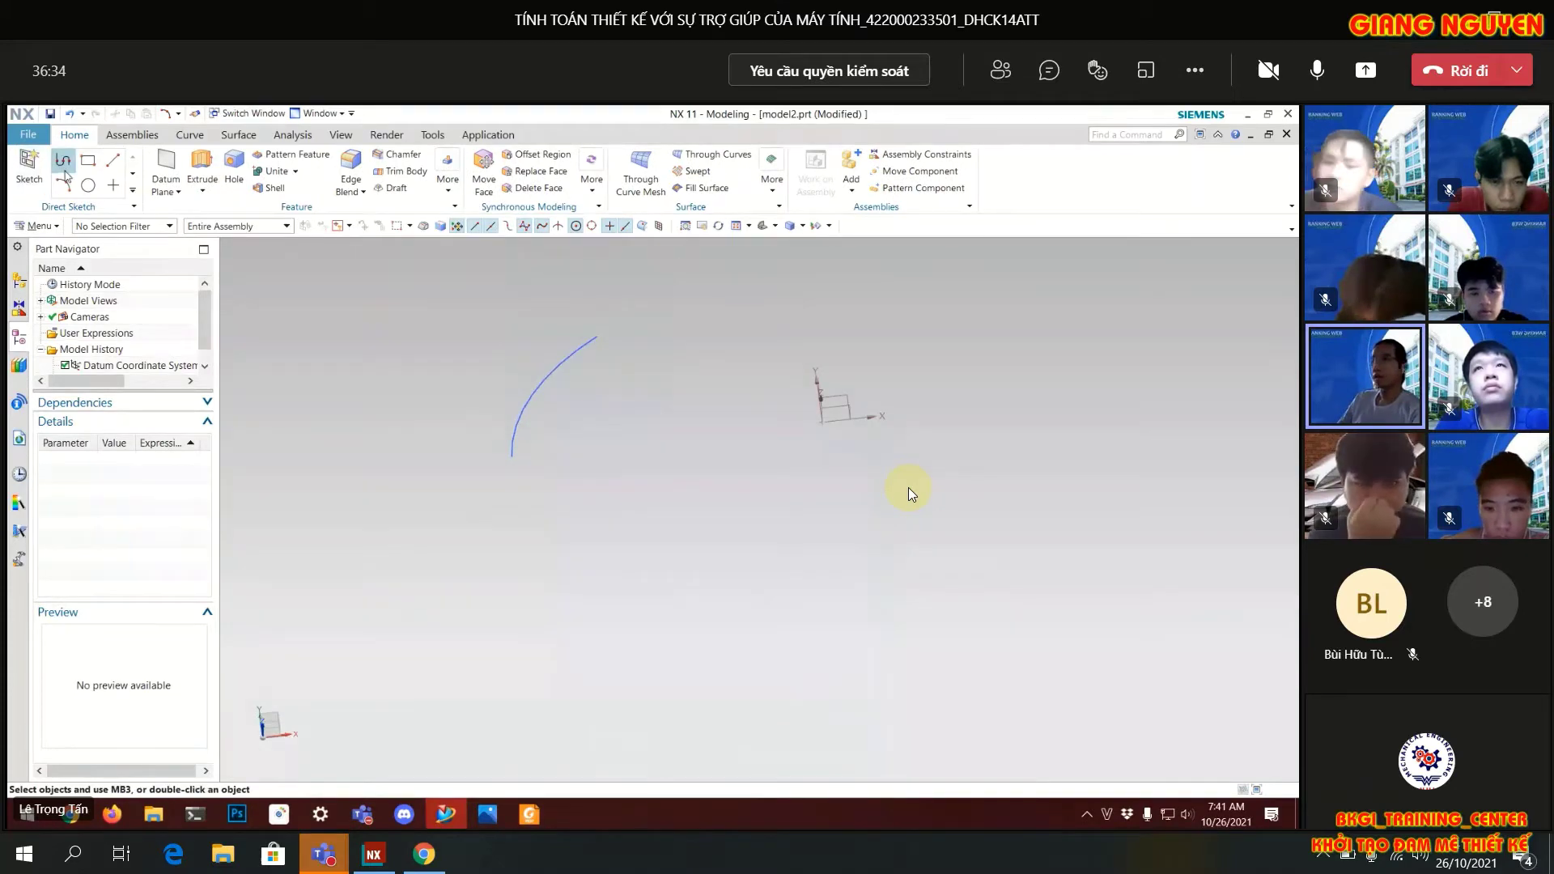
{"action": "left_click", "coordinate": [29, 166]}
{"action": "mouse_move", "coordinate": [834, 417]}
{"action": "middle_mouse_down"}
{"action": "mouse_move", "coordinate": [864, 450]}
{"action": "mouse_move", "coordinate": [839, 409]}
{"action": "middle_mouse_up"}
{"action": "left_click", "coordinate": [846, 357]}
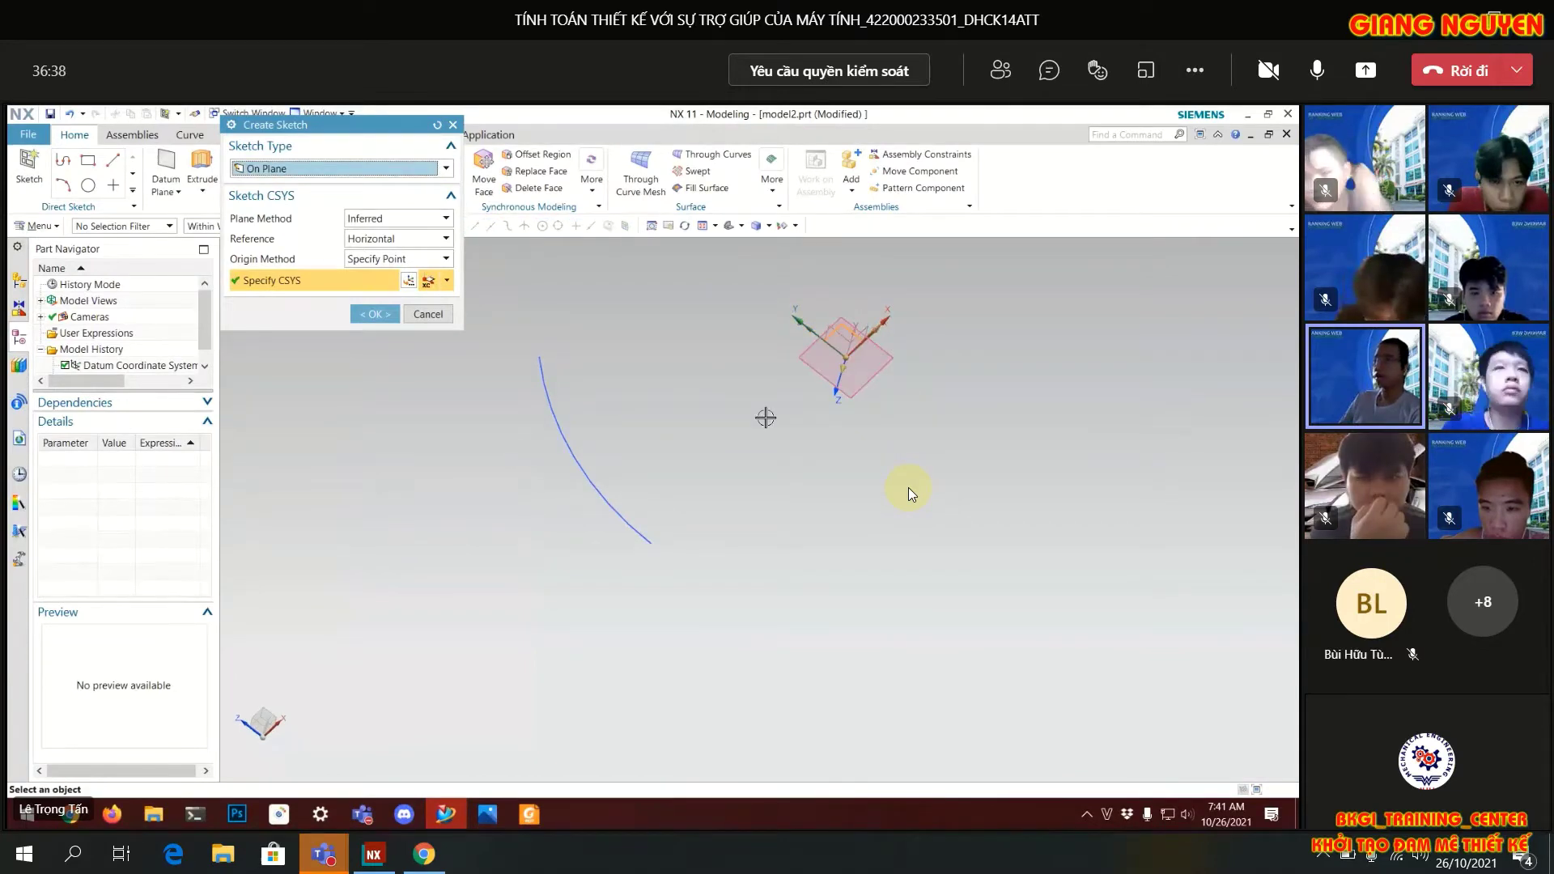
{"action": "mouse_move", "coordinate": [836, 513]}
{"action": "middle_mouse_down"}
{"action": "mouse_move", "coordinate": [843, 545]}
{"action": "mouse_move", "coordinate": [763, 440]}
{"action": "mouse_move", "coordinate": [819, 548]}
{"action": "mouse_move", "coordinate": [818, 531]}
{"action": "mouse_move", "coordinate": [523, 523]}
{"action": "middle_mouse_up"}
{"action": "middle_click", "coordinate": [591, 611]}
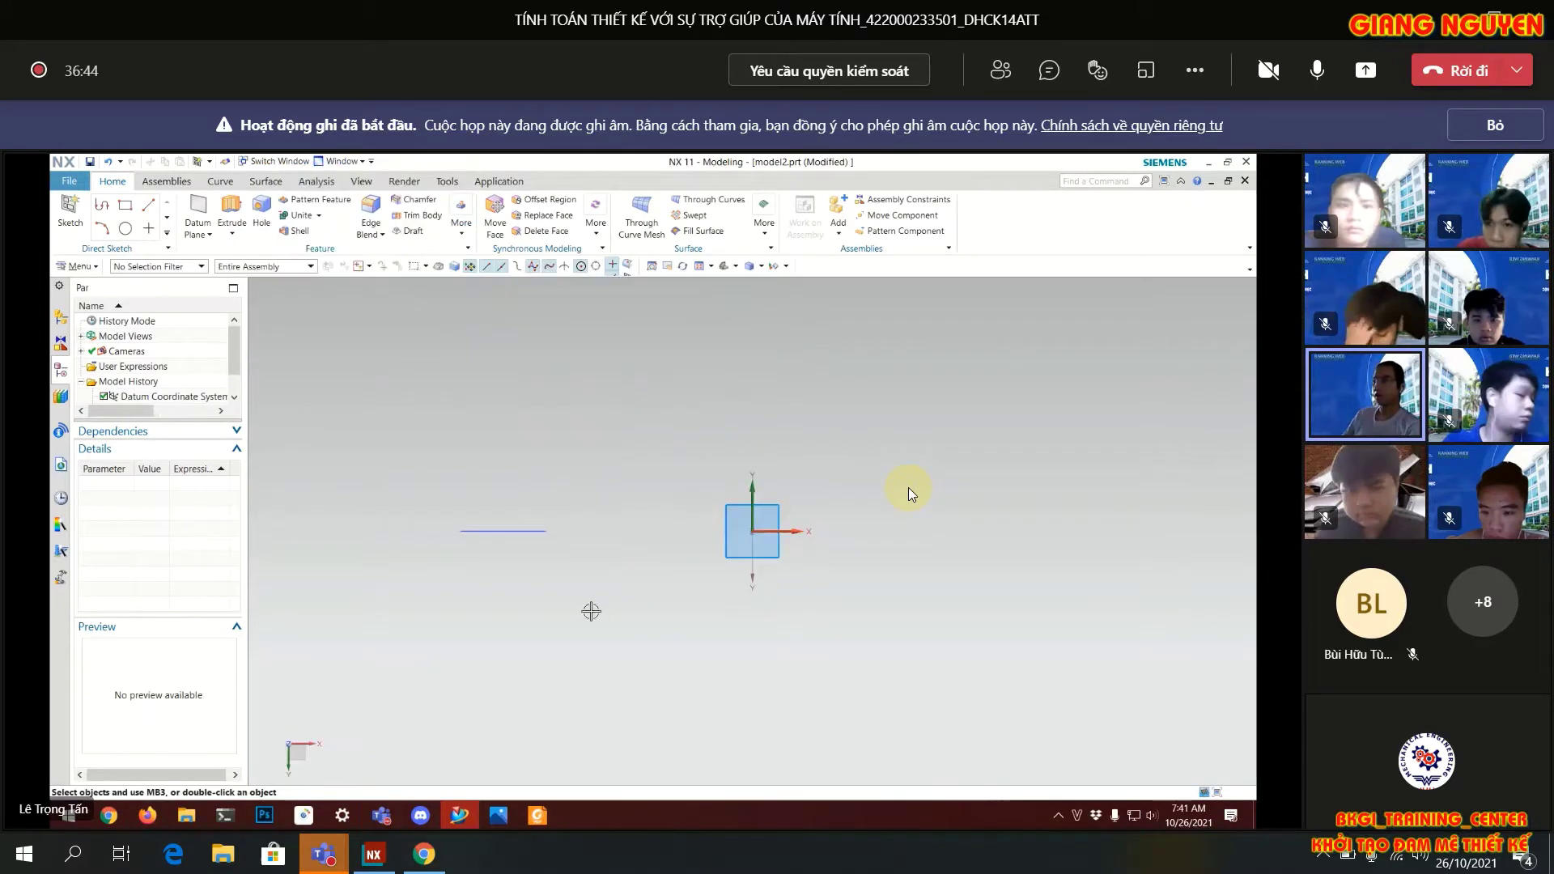
Step: Draw the base flange circle from the exercise drawing with a diameter of 90, centred on the arc's lower endpoint
{"action": "key", "text": "alt+Tab"}
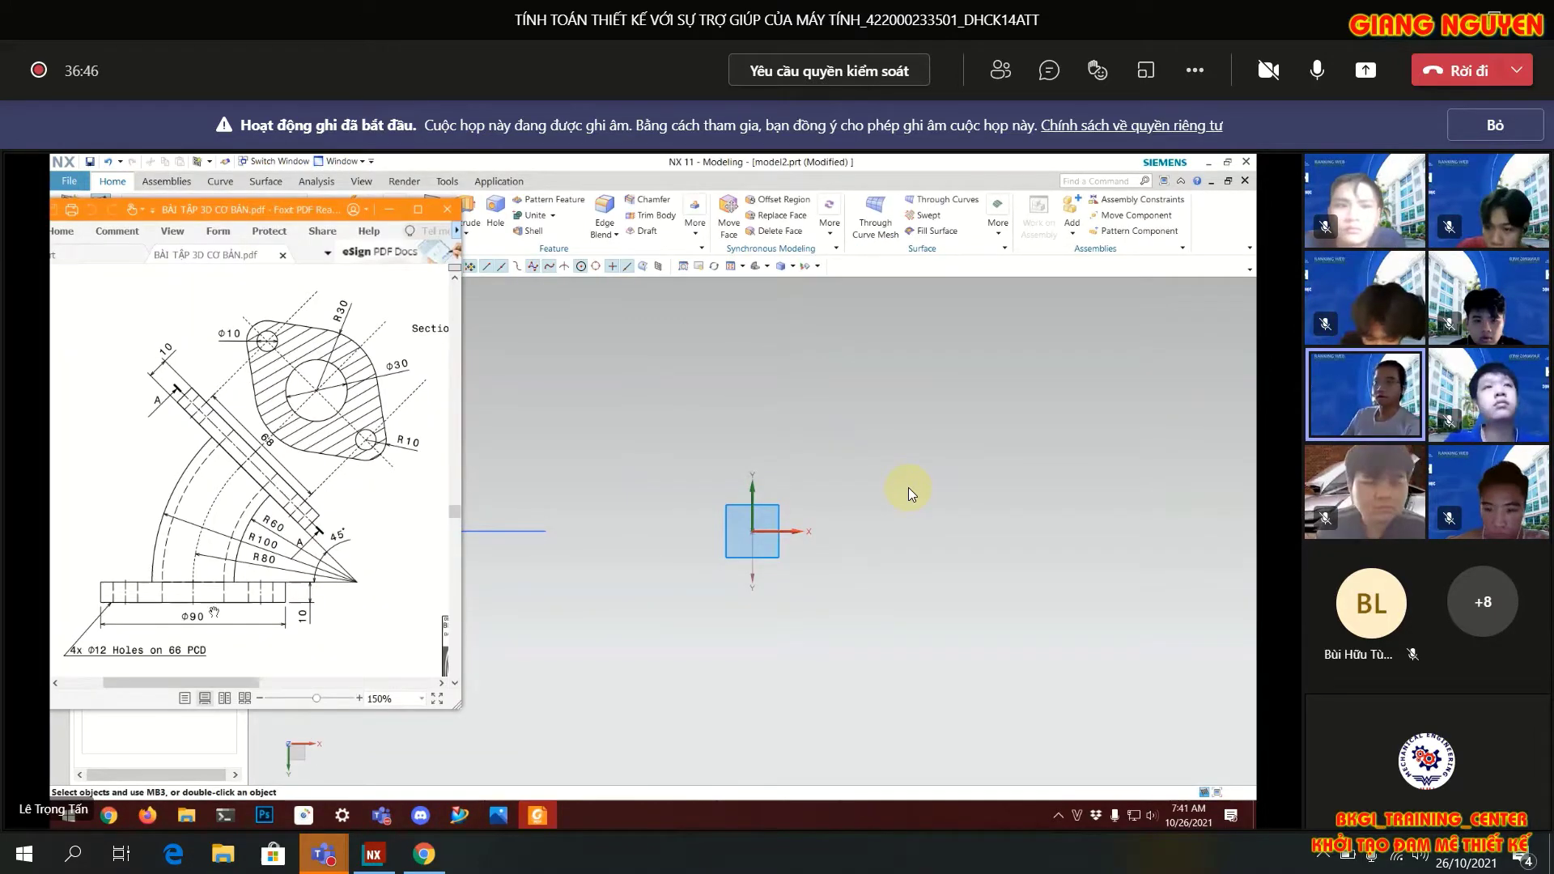
{"action": "mouse_move", "coordinate": [272, 559]}
{"action": "left_mouse_down"}
{"action": "mouse_move", "coordinate": [286, 569]}
{"action": "mouse_move", "coordinate": [321, 520]}
{"action": "left_mouse_up"}
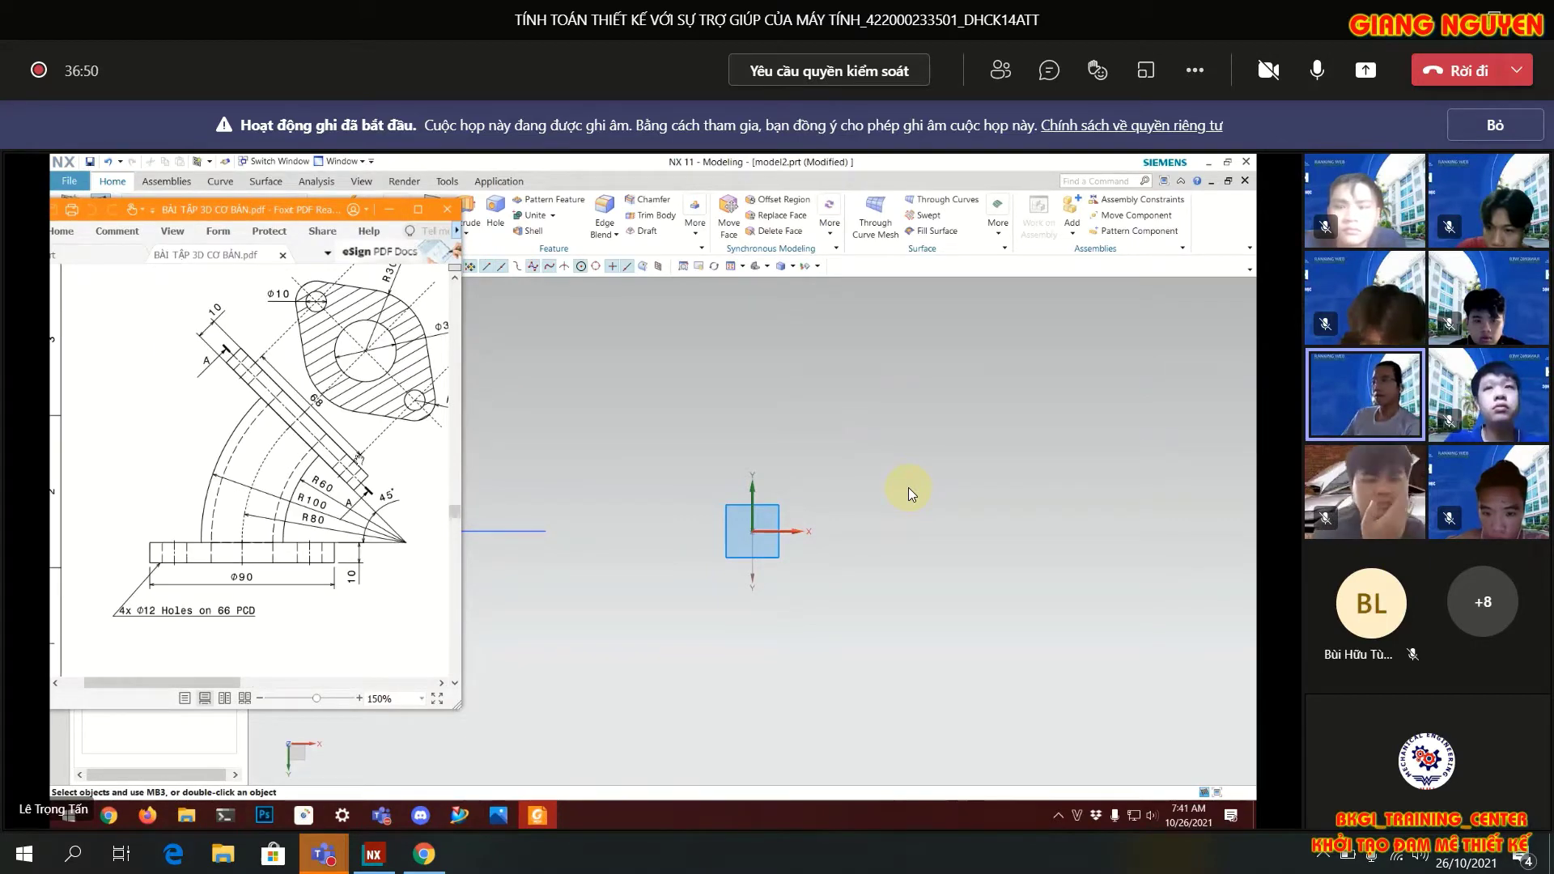
{"action": "left_click", "coordinate": [647, 158]}
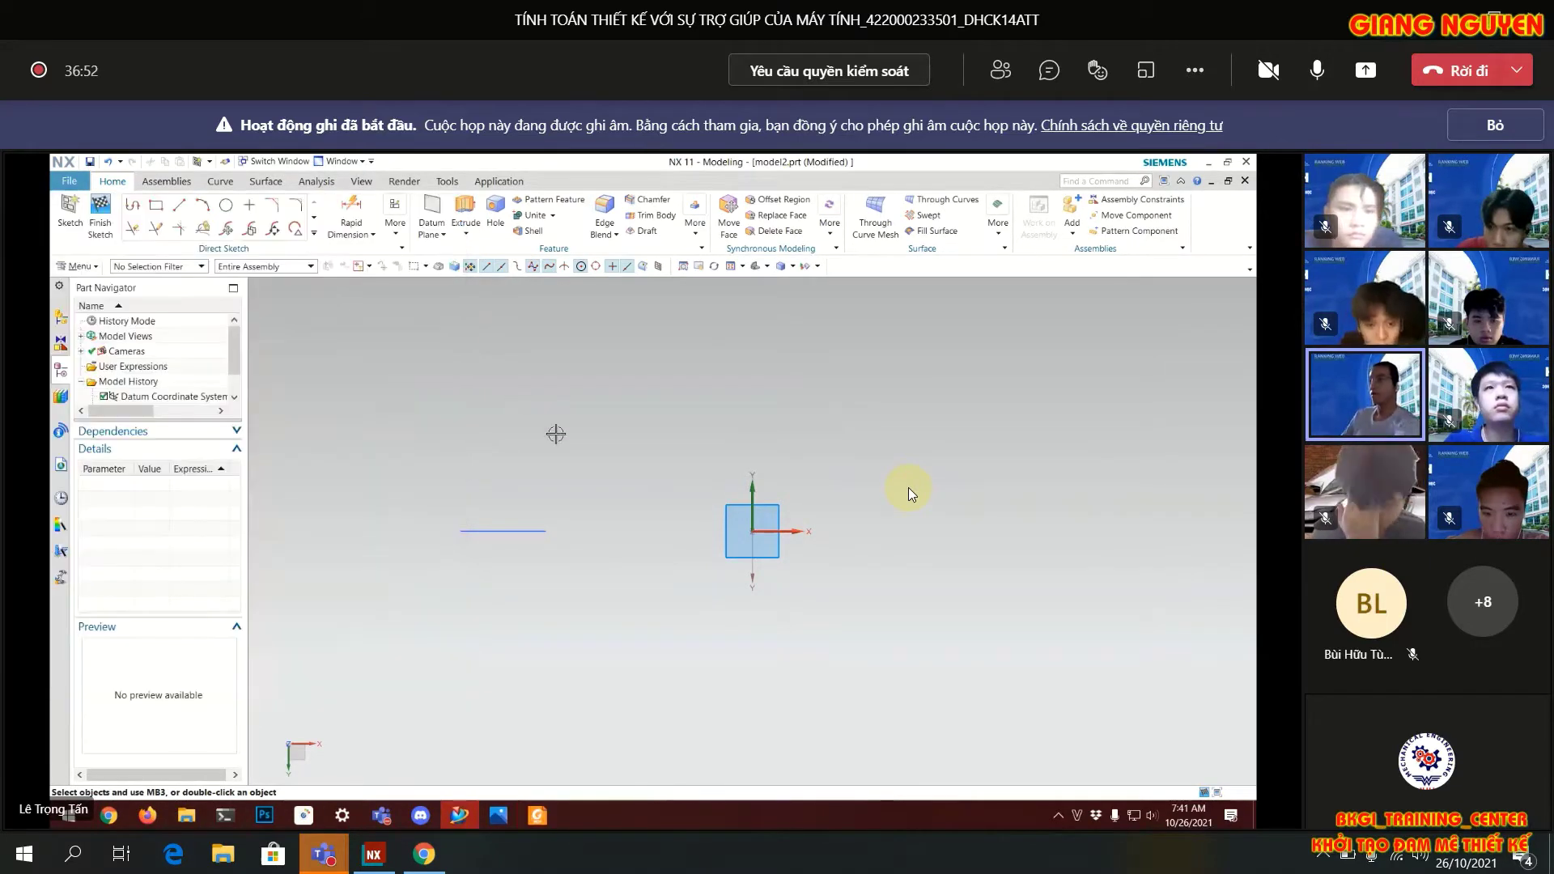
{"action": "key", "text": "o"}
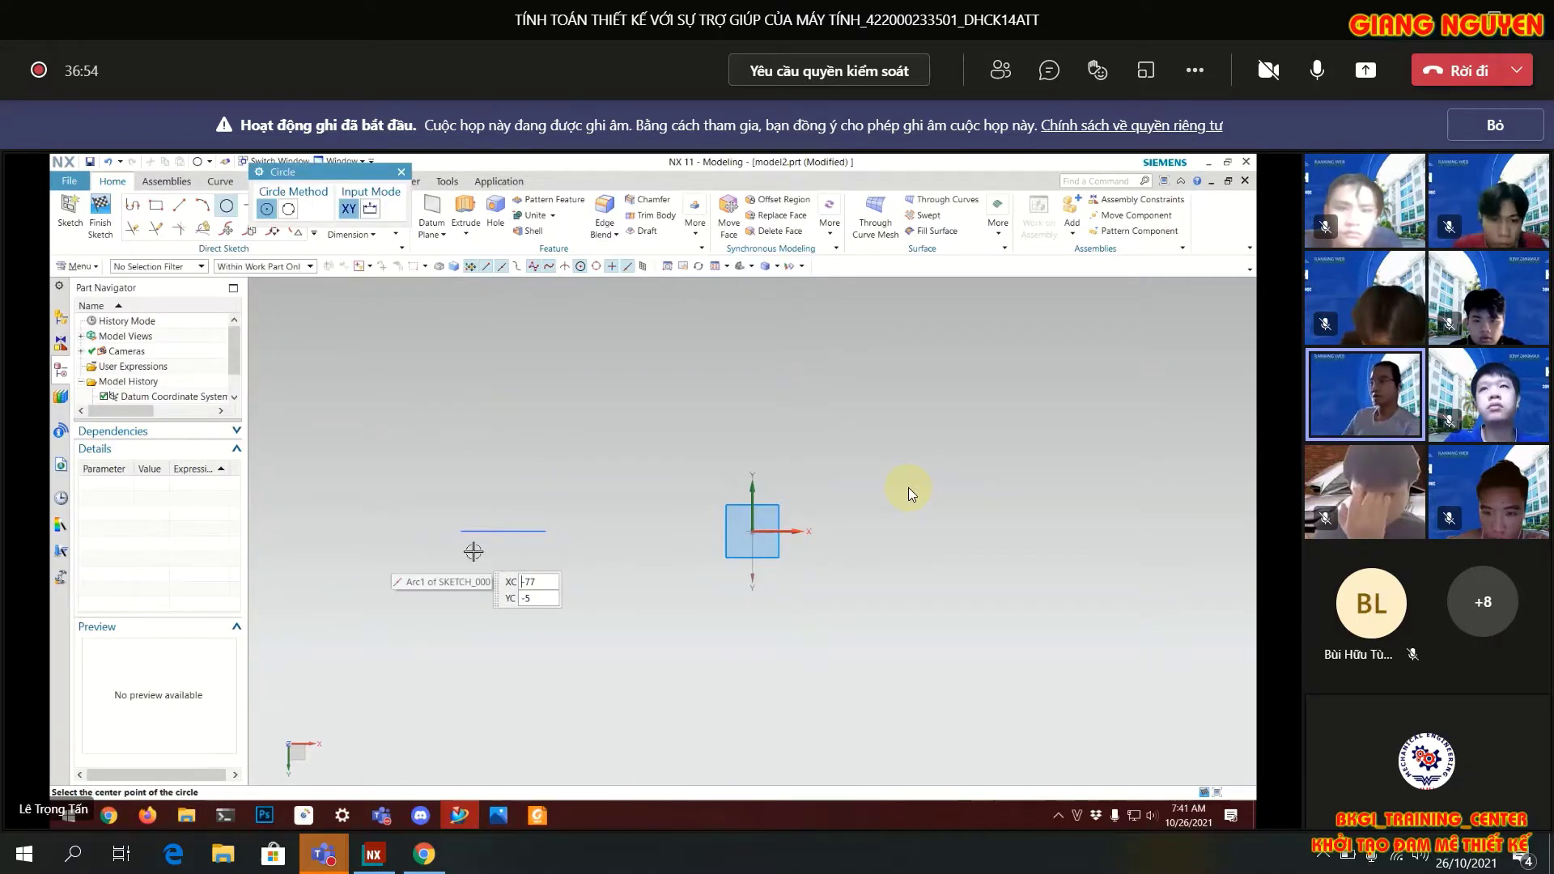
{"action": "middle_click_drag", "start_coordinate": [474, 551], "coordinate": [607, 631]}
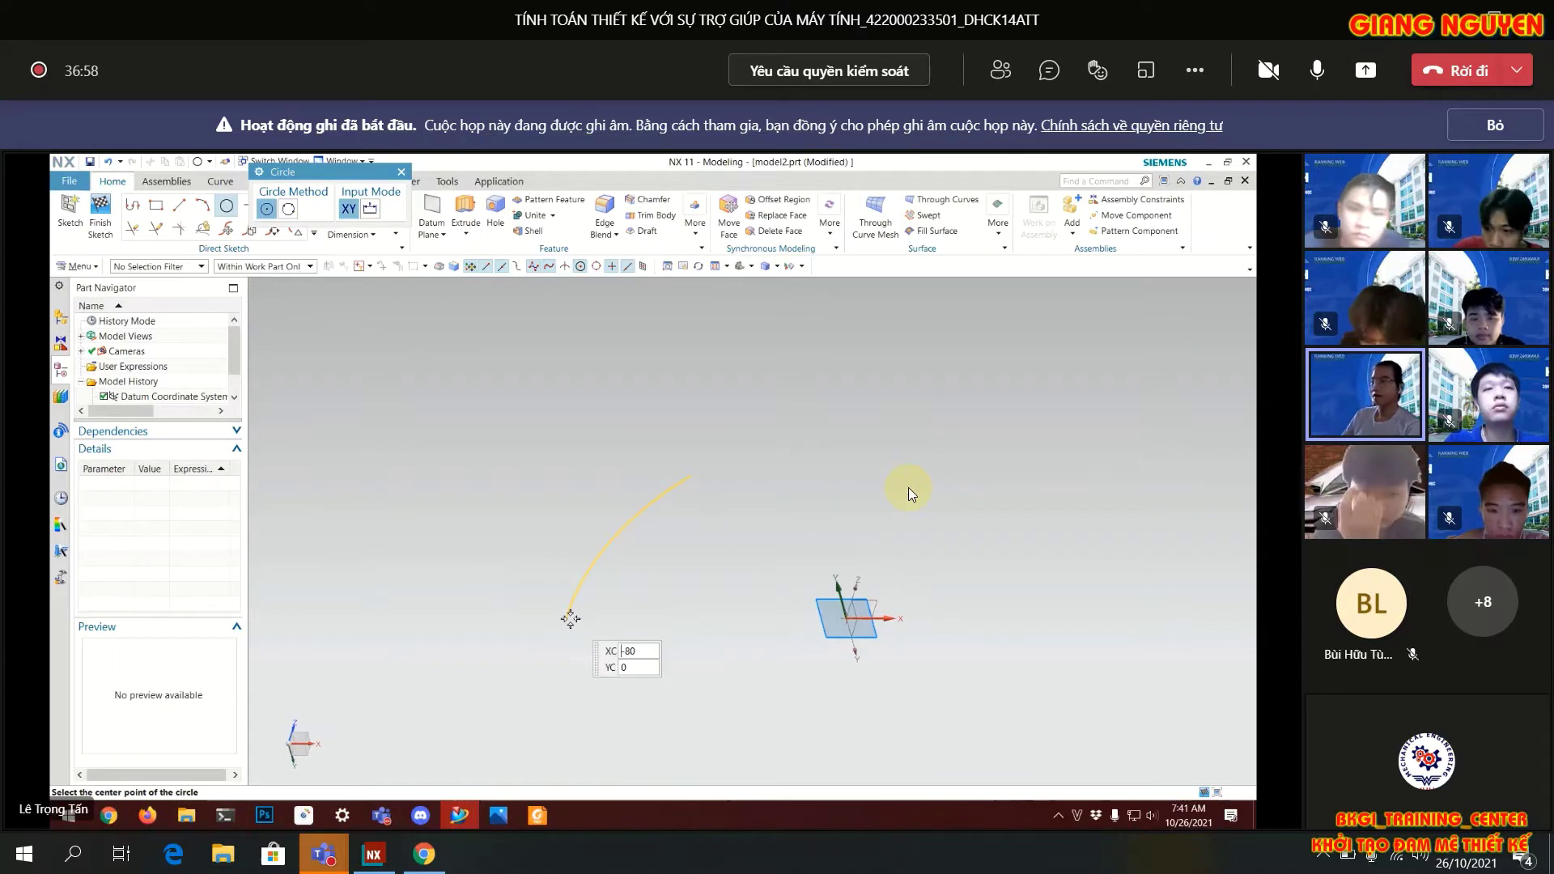
{"action": "left_click", "coordinate": [569, 617]}
{"action": "type", "text": "80"}
{"action": "key", "text": "Return"}
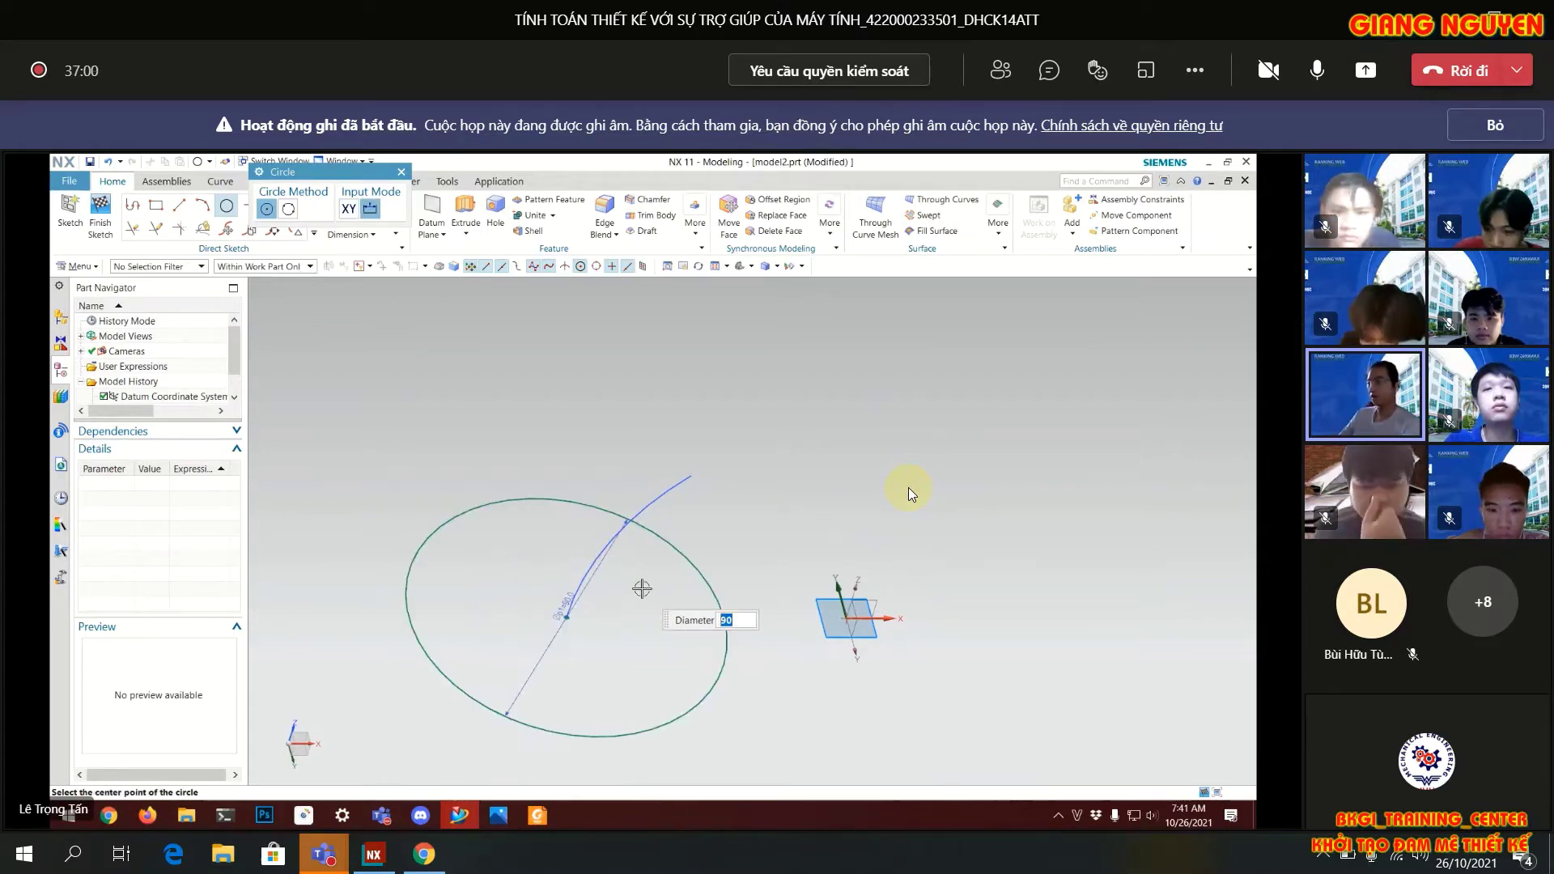
{"action": "key", "text": "alt+Tab"}
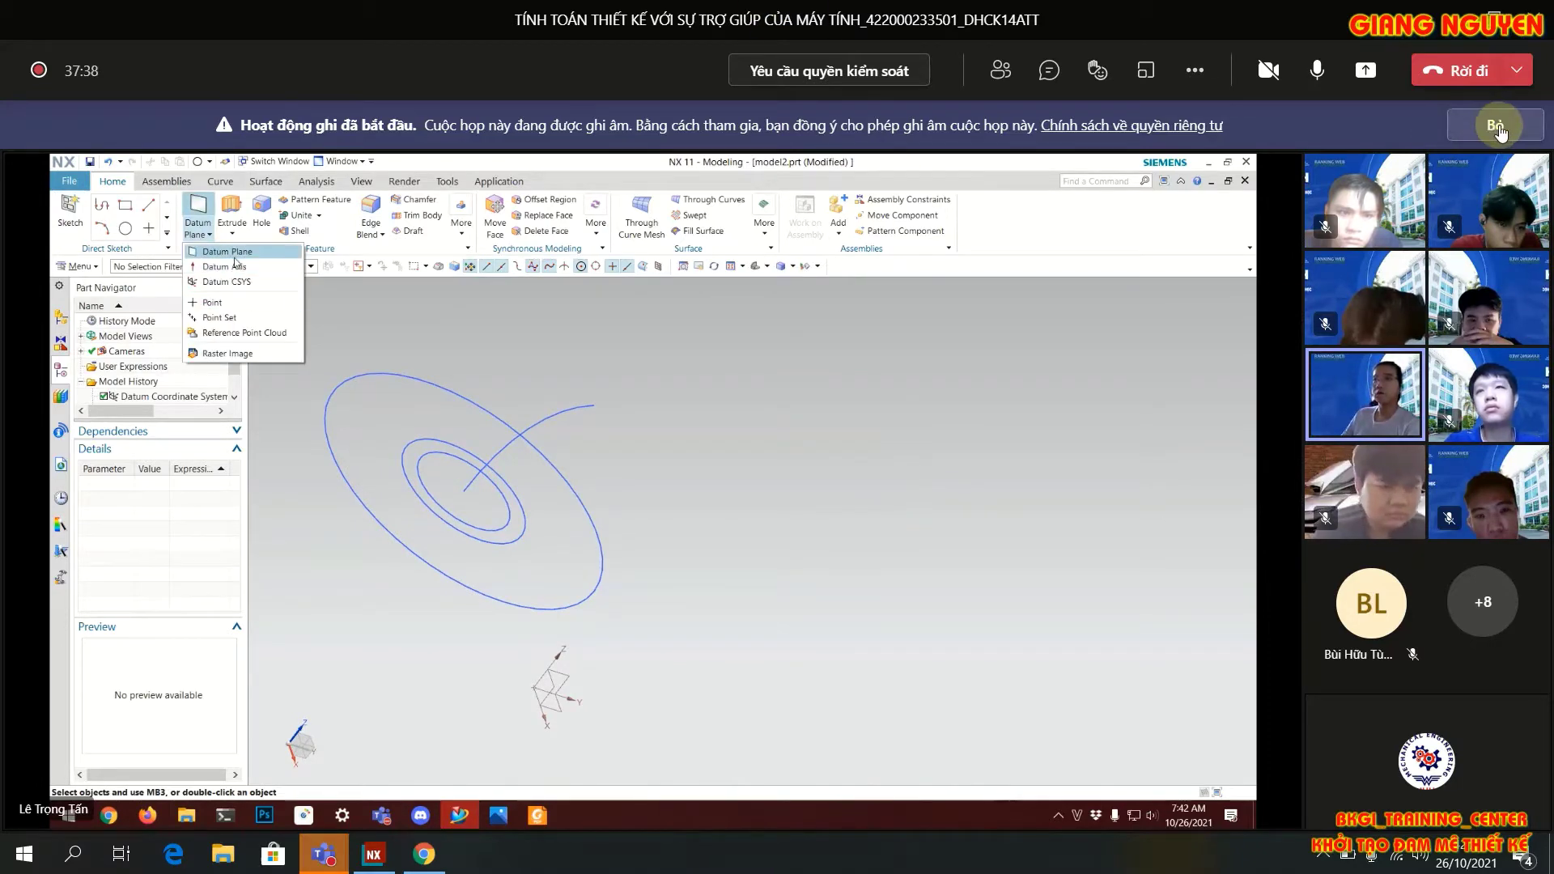
Step: Dismiss the recording notice in the Teams meeting and mute the microphone
{"action": "left_click", "coordinate": [1464, 127]}
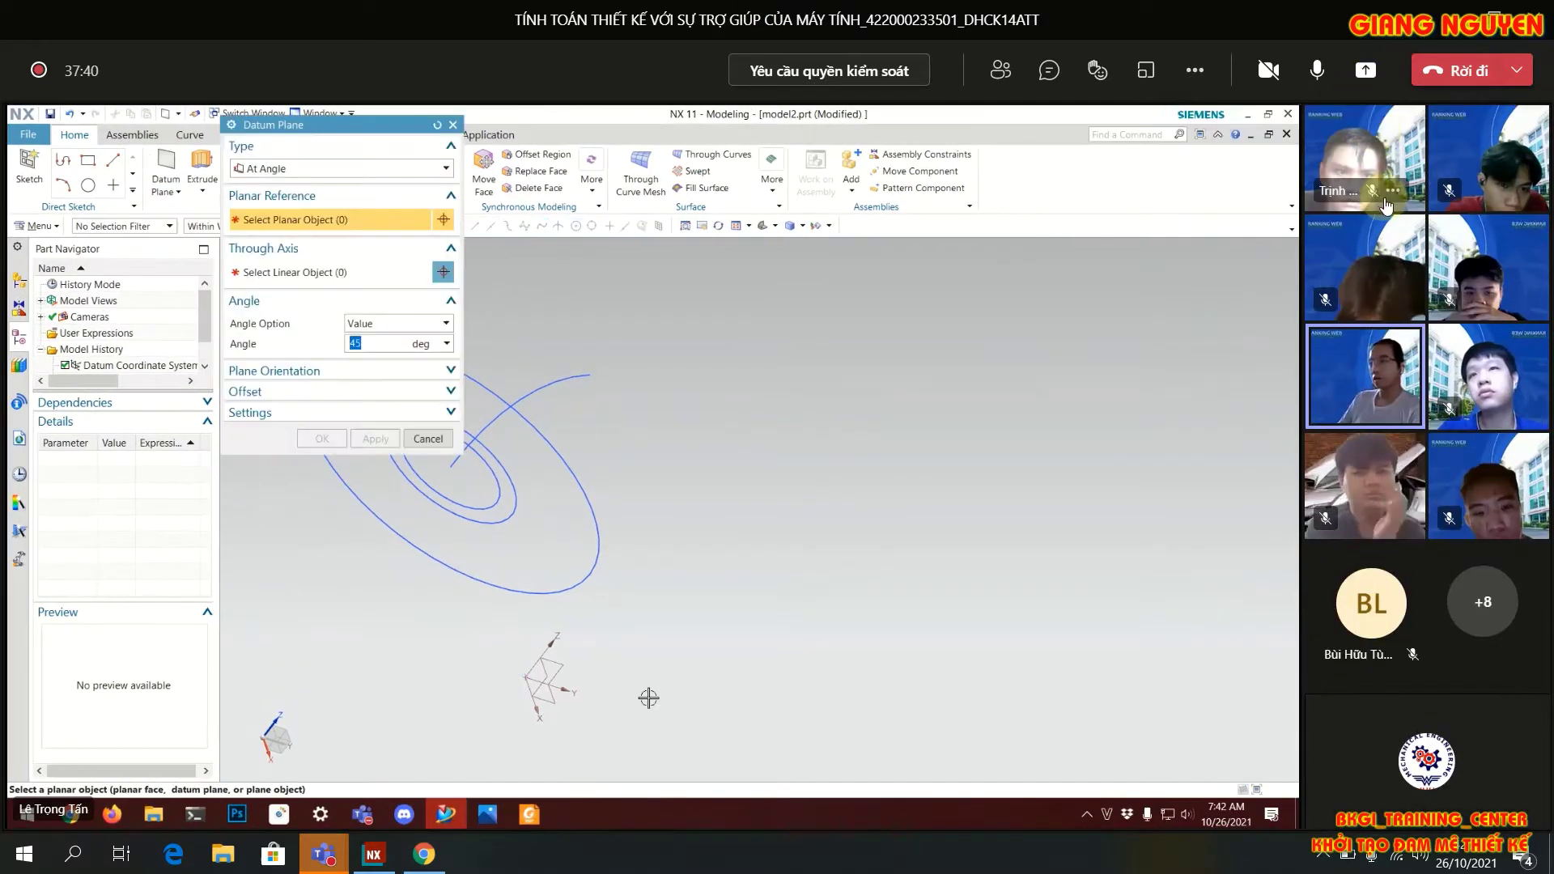
{"action": "left_click", "coordinate": [1317, 73]}
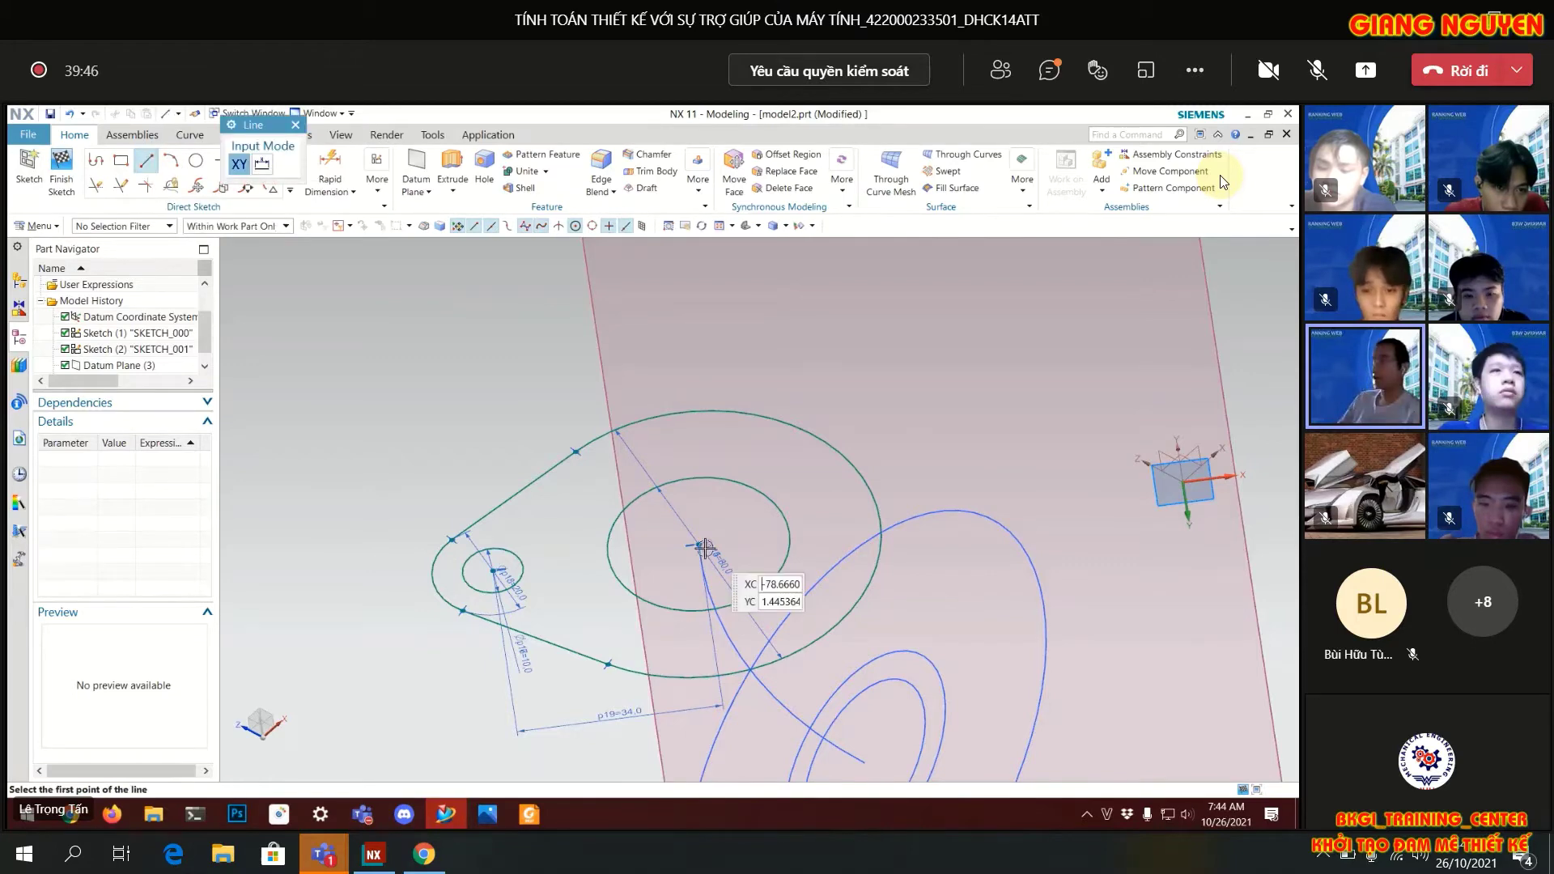
Step: Switch the Teams meeting to full screen and unmute the microphone
{"action": "left_click", "coordinate": [1193, 81]}
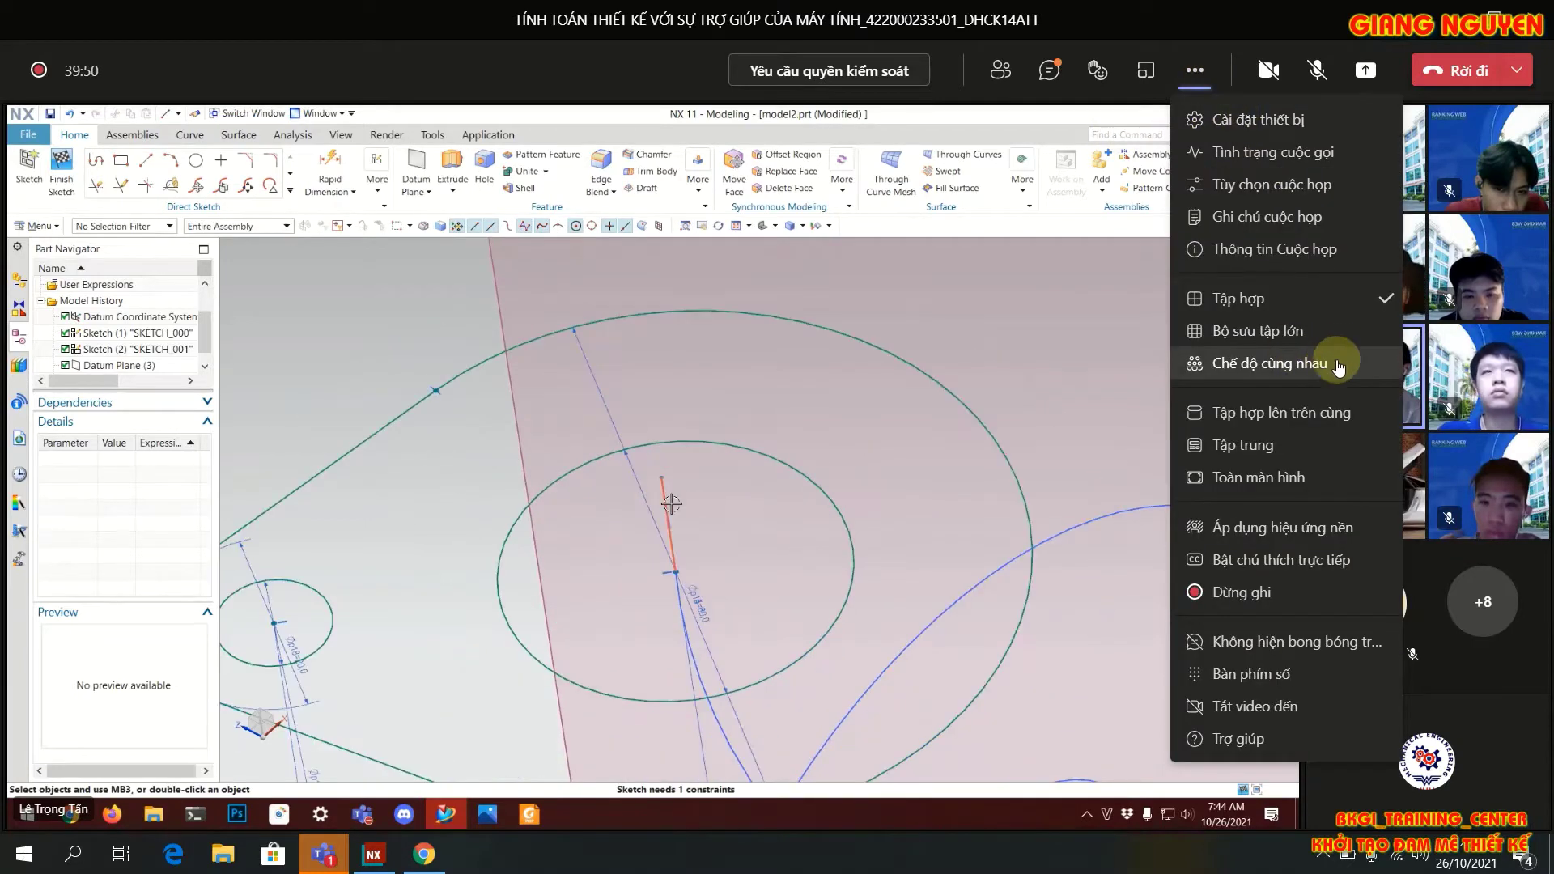
{"action": "left_click", "coordinate": [1295, 413]}
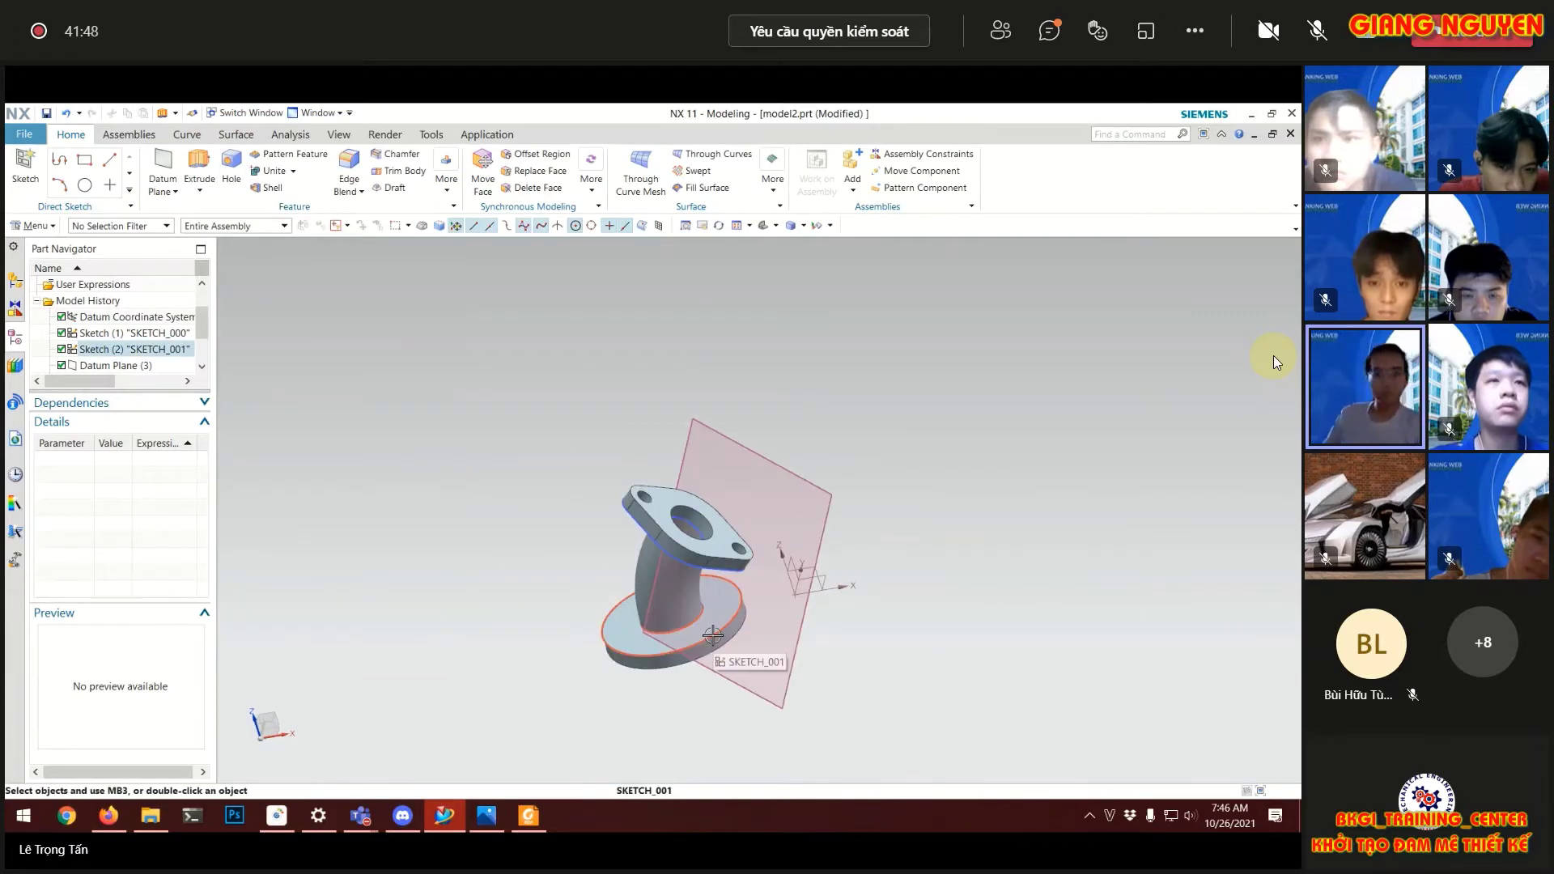
{"action": "left_click", "coordinate": [1318, 41]}
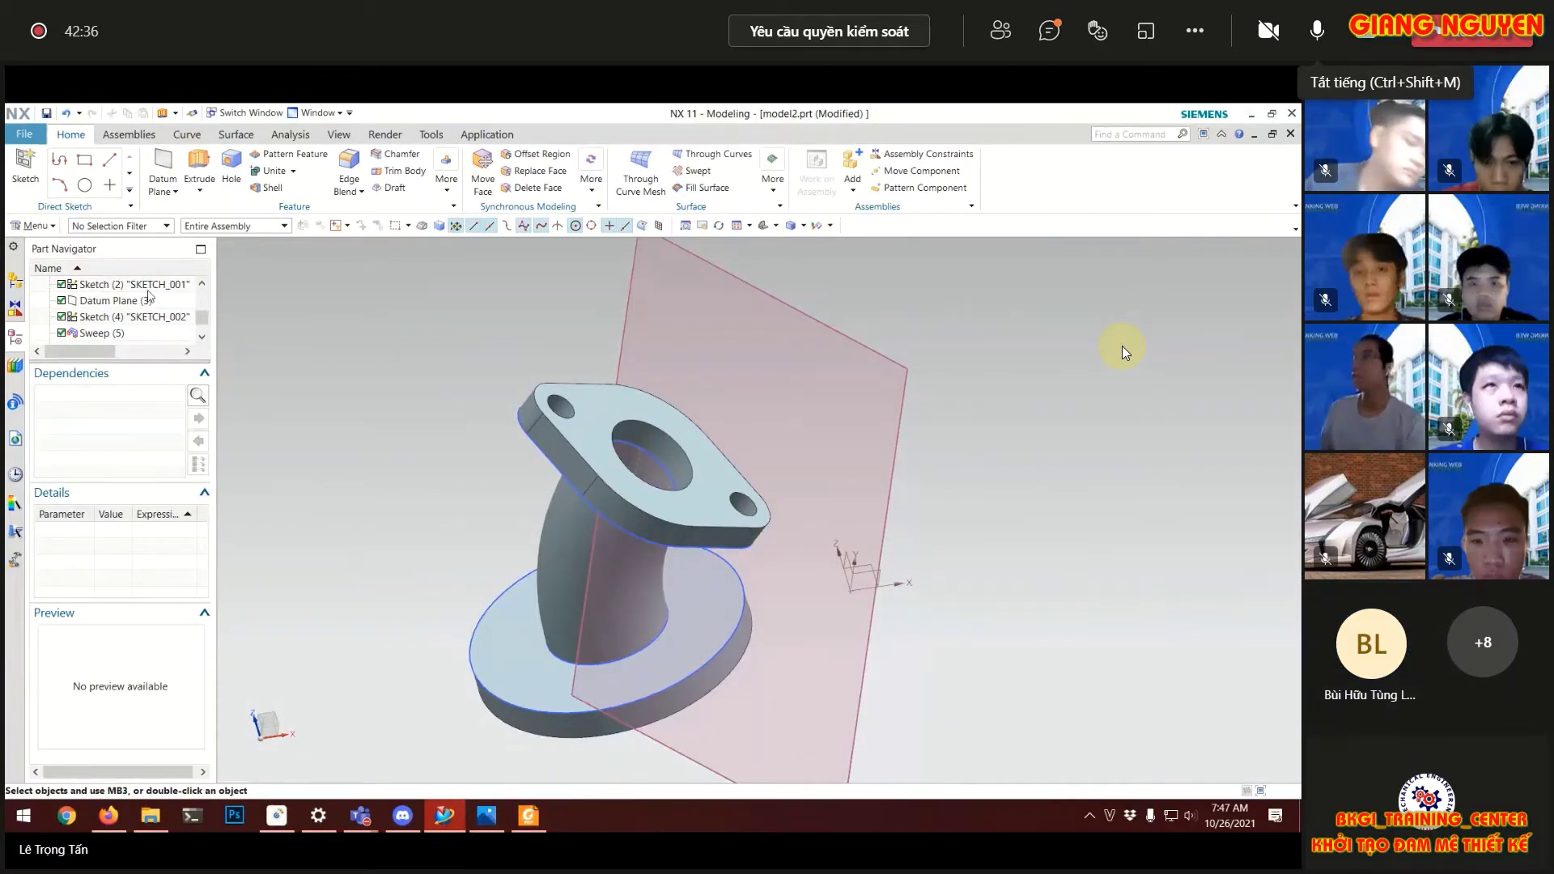
Step: Look through the additional Feature and Surface Operations commands for a sweep tool while viewing the flanged elbow
{"action": "left_click", "coordinate": [445, 180]}
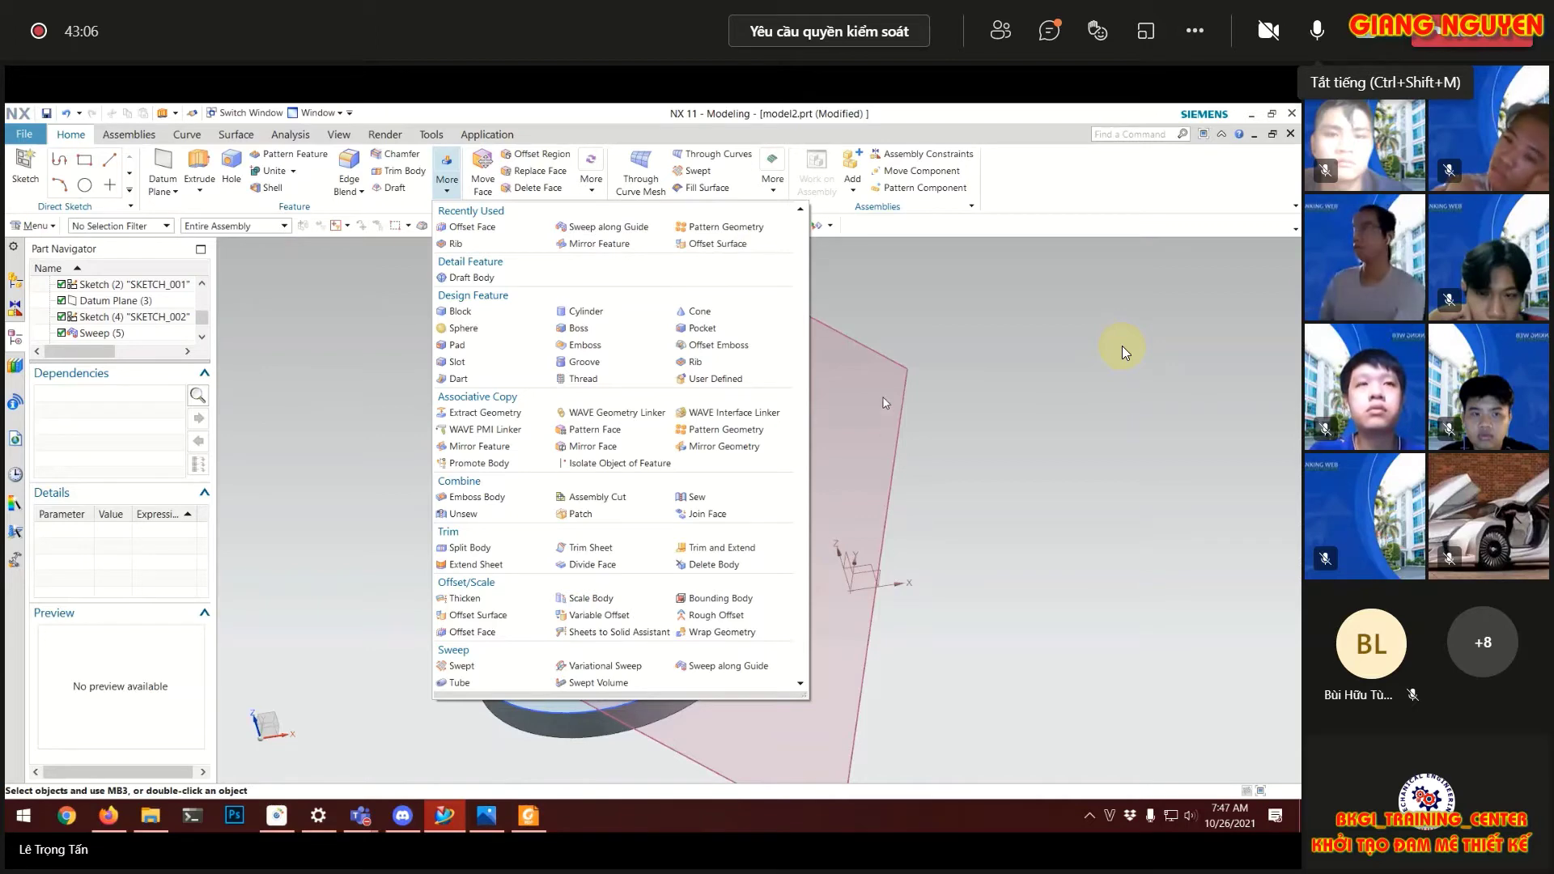
{"action": "left_click", "coordinate": [882, 333]}
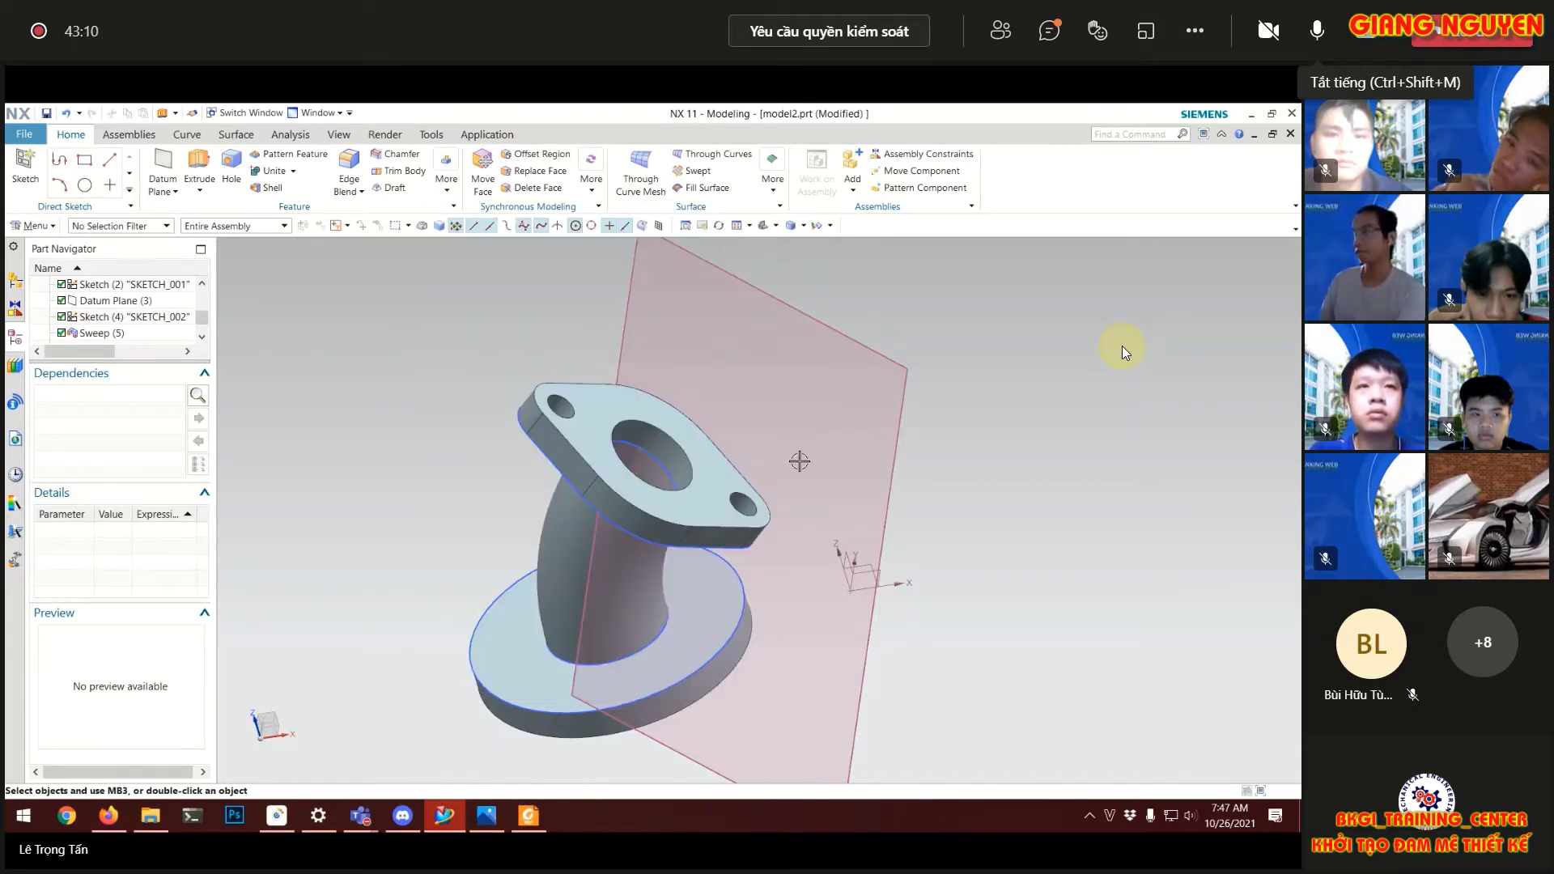
{"action": "middle_click_drag", "start_coordinate": [800, 460], "coordinate": [749, 450]}
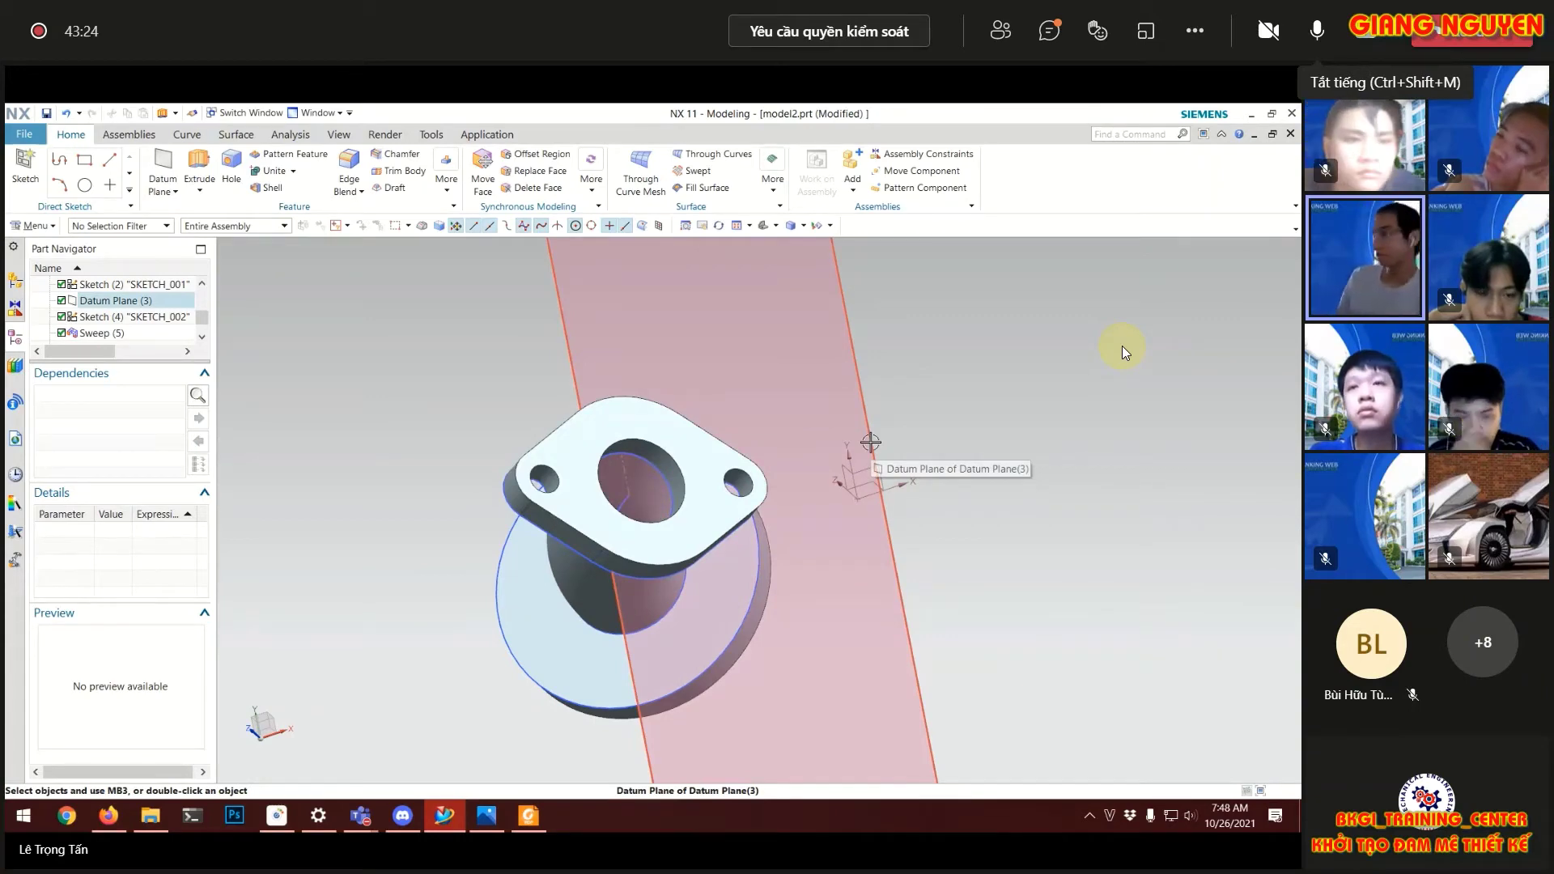
{"action": "middle_click_drag", "start_coordinate": [903, 560], "coordinate": [741, 445]}
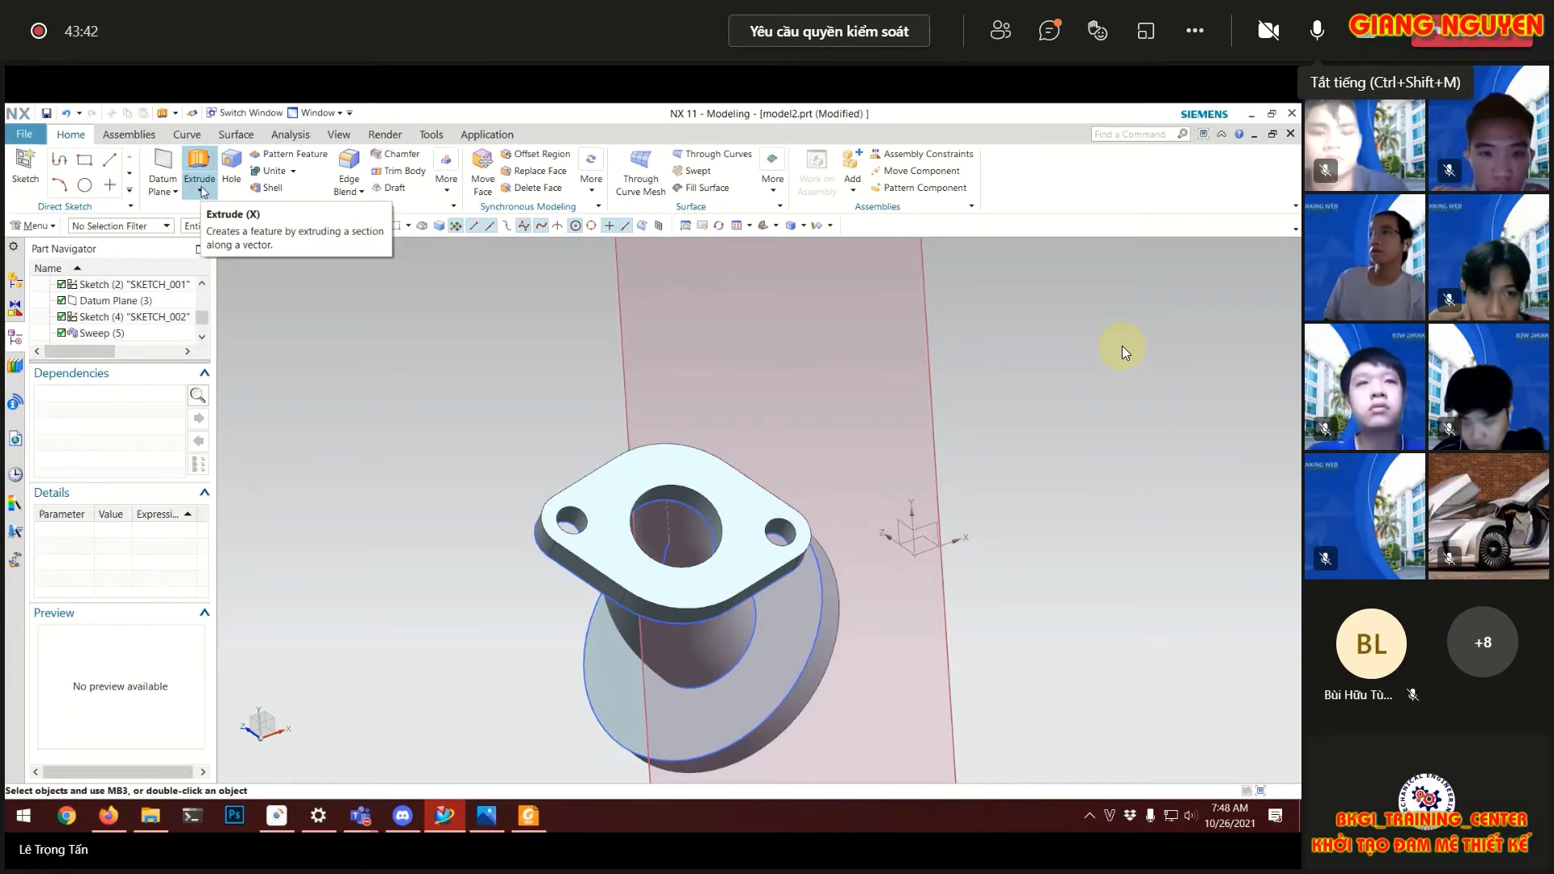
{"action": "scroll", "coordinate": [324, 190], "scroll_direction": "down", "scroll_amount": 3}
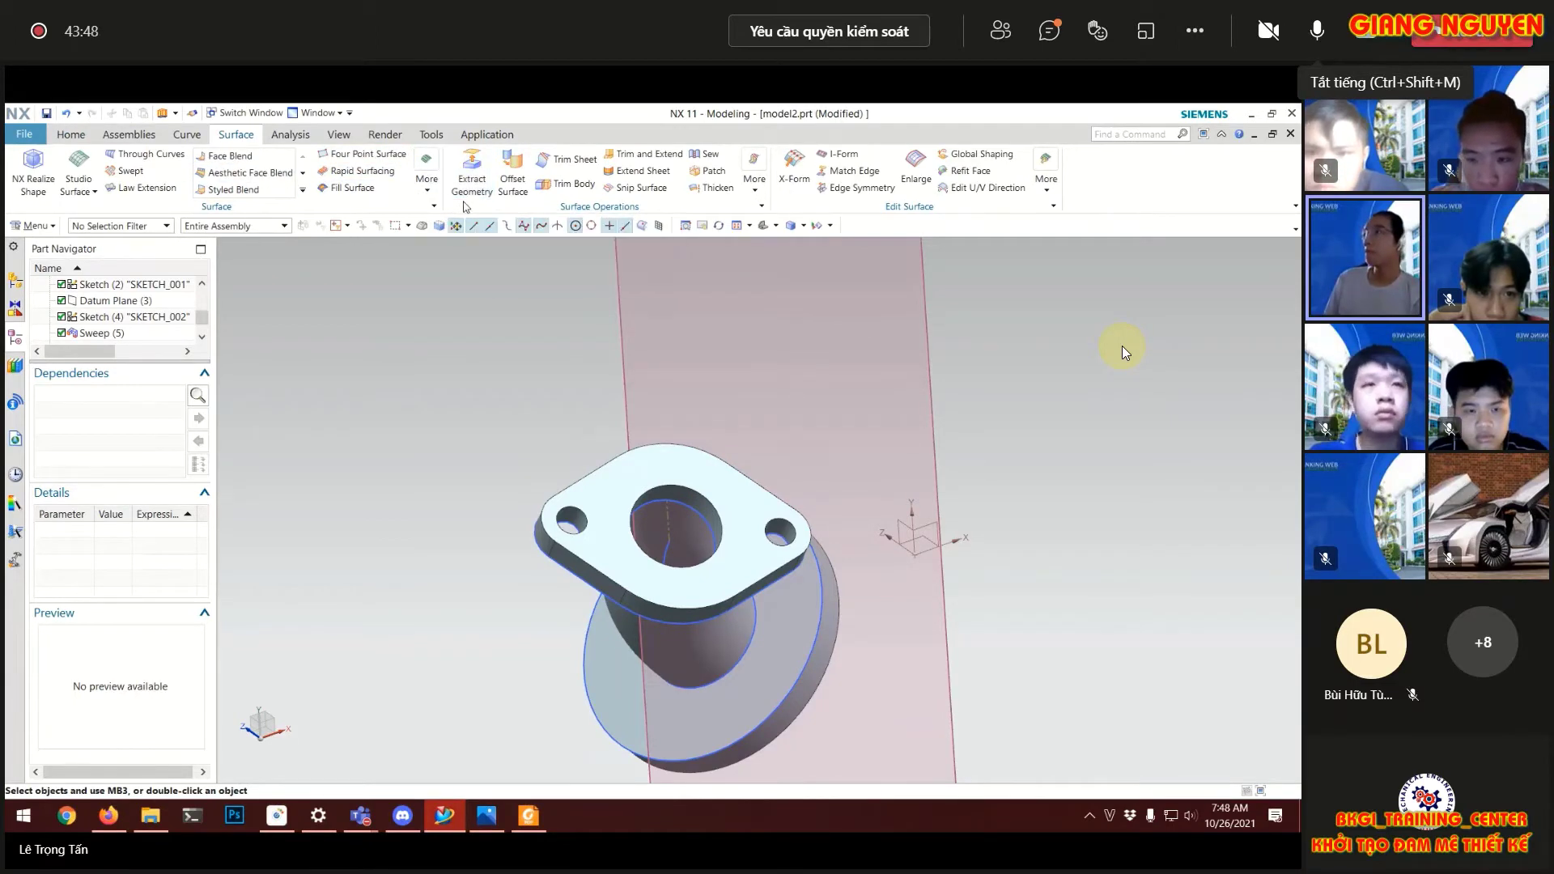
{"action": "left_click", "coordinate": [751, 191]}
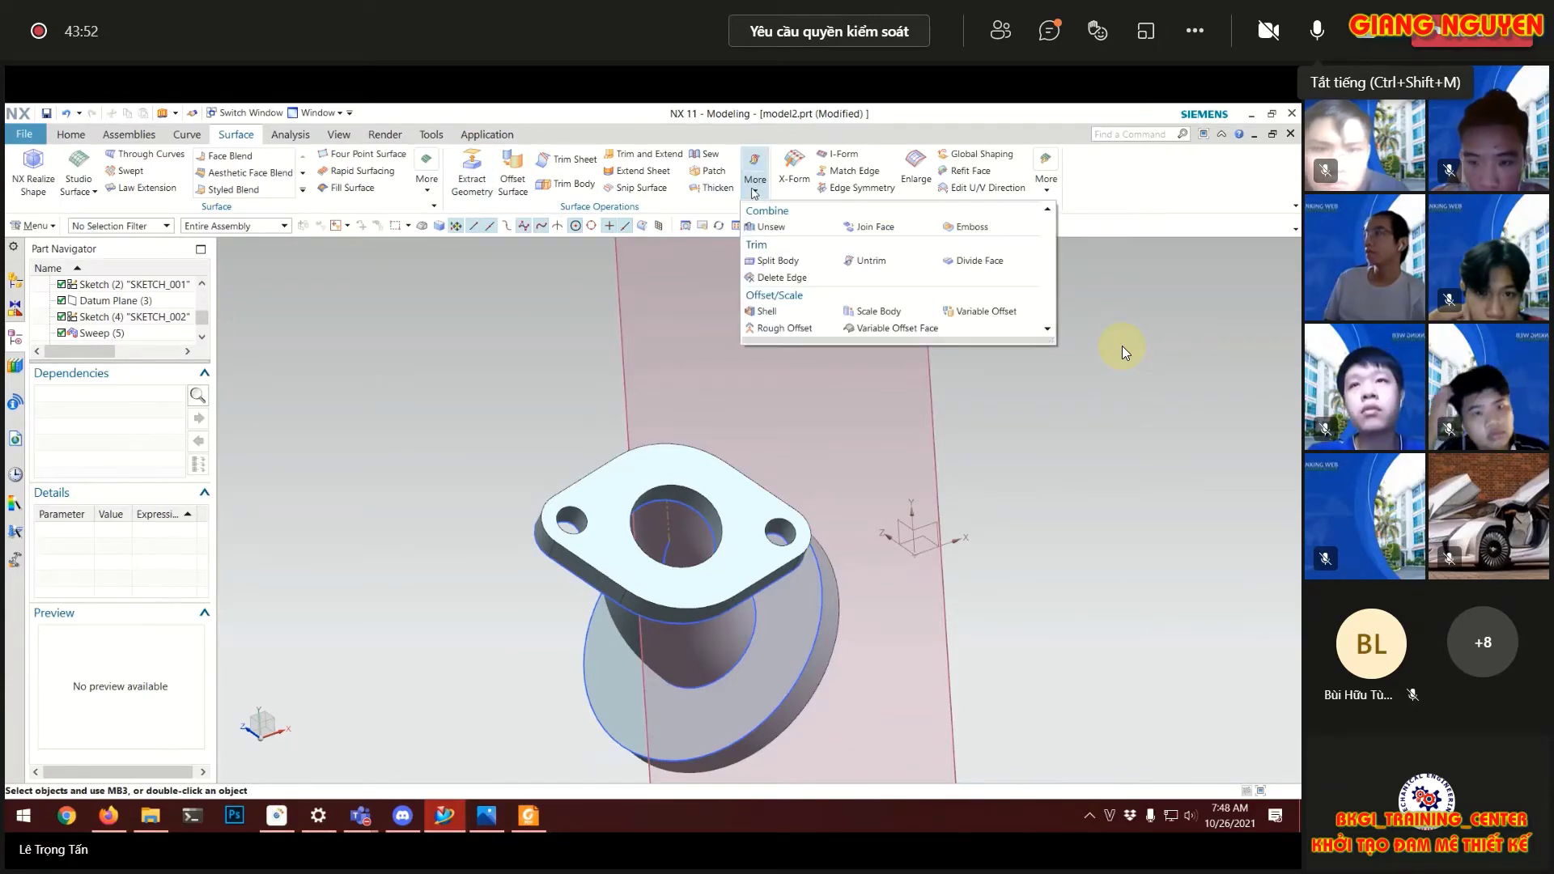
Step: Search the available commands for "sweep" and examine the descriptions and locations of matches such as Swept and Tube
{"action": "left_click", "coordinate": [1099, 135]}
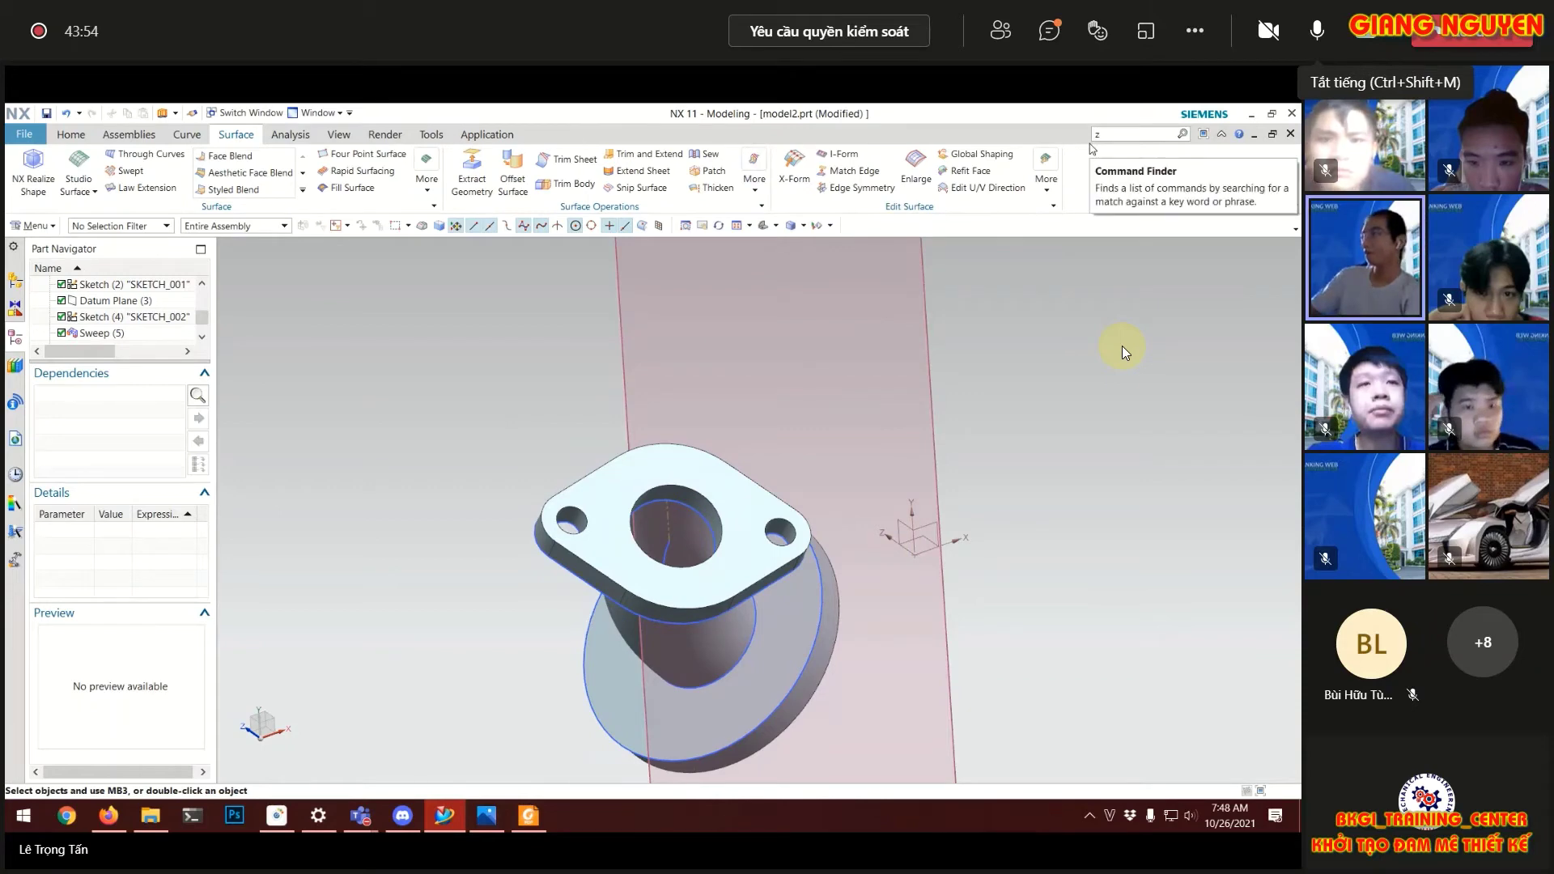
{"action": "type", "text": "sweep"}
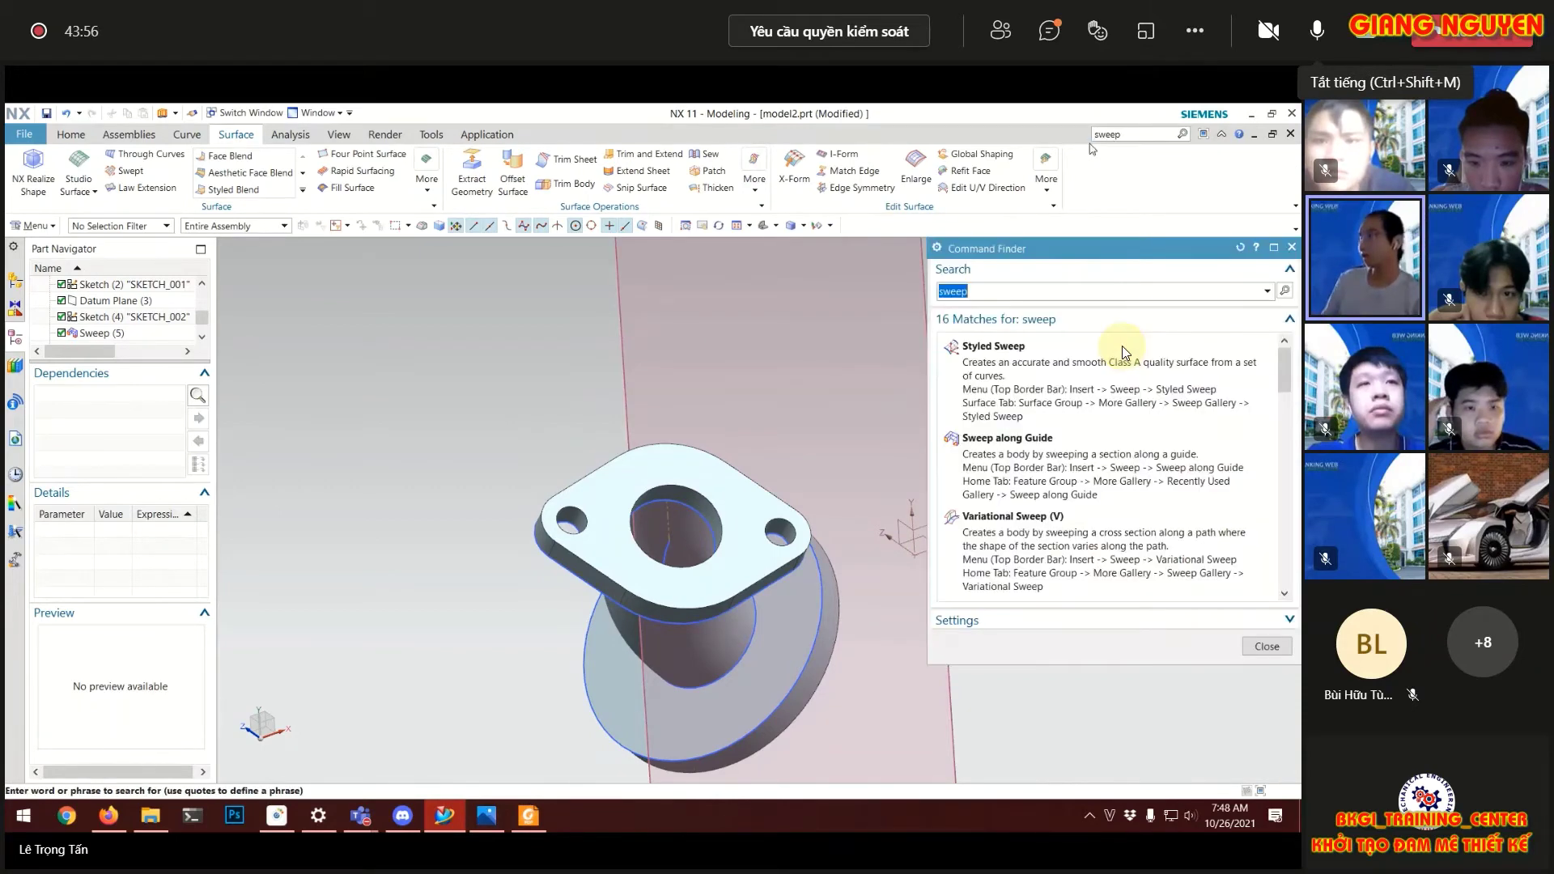
{"action": "mouse_move", "coordinate": [1122, 352]}
{"action": "scroll", "coordinate": [1011, 486], "scroll_direction": "down", "scroll_amount": 1}
{"action": "scroll", "coordinate": [1014, 485], "scroll_direction": "down", "scroll_amount": 1}
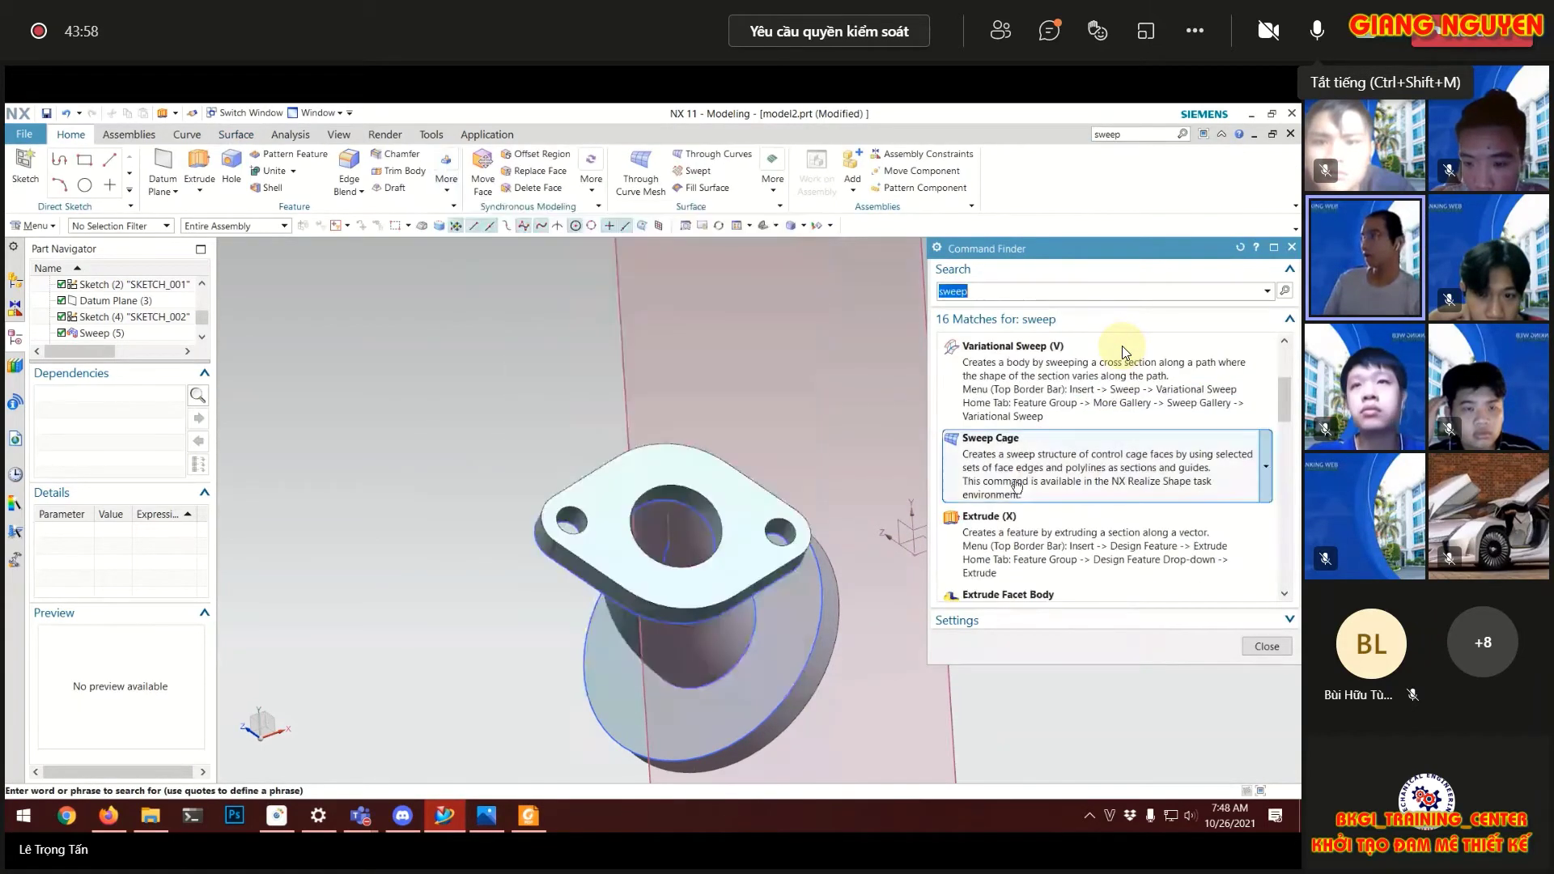
{"action": "scroll", "coordinate": [1020, 476], "scroll_direction": "down", "scroll_amount": 4}
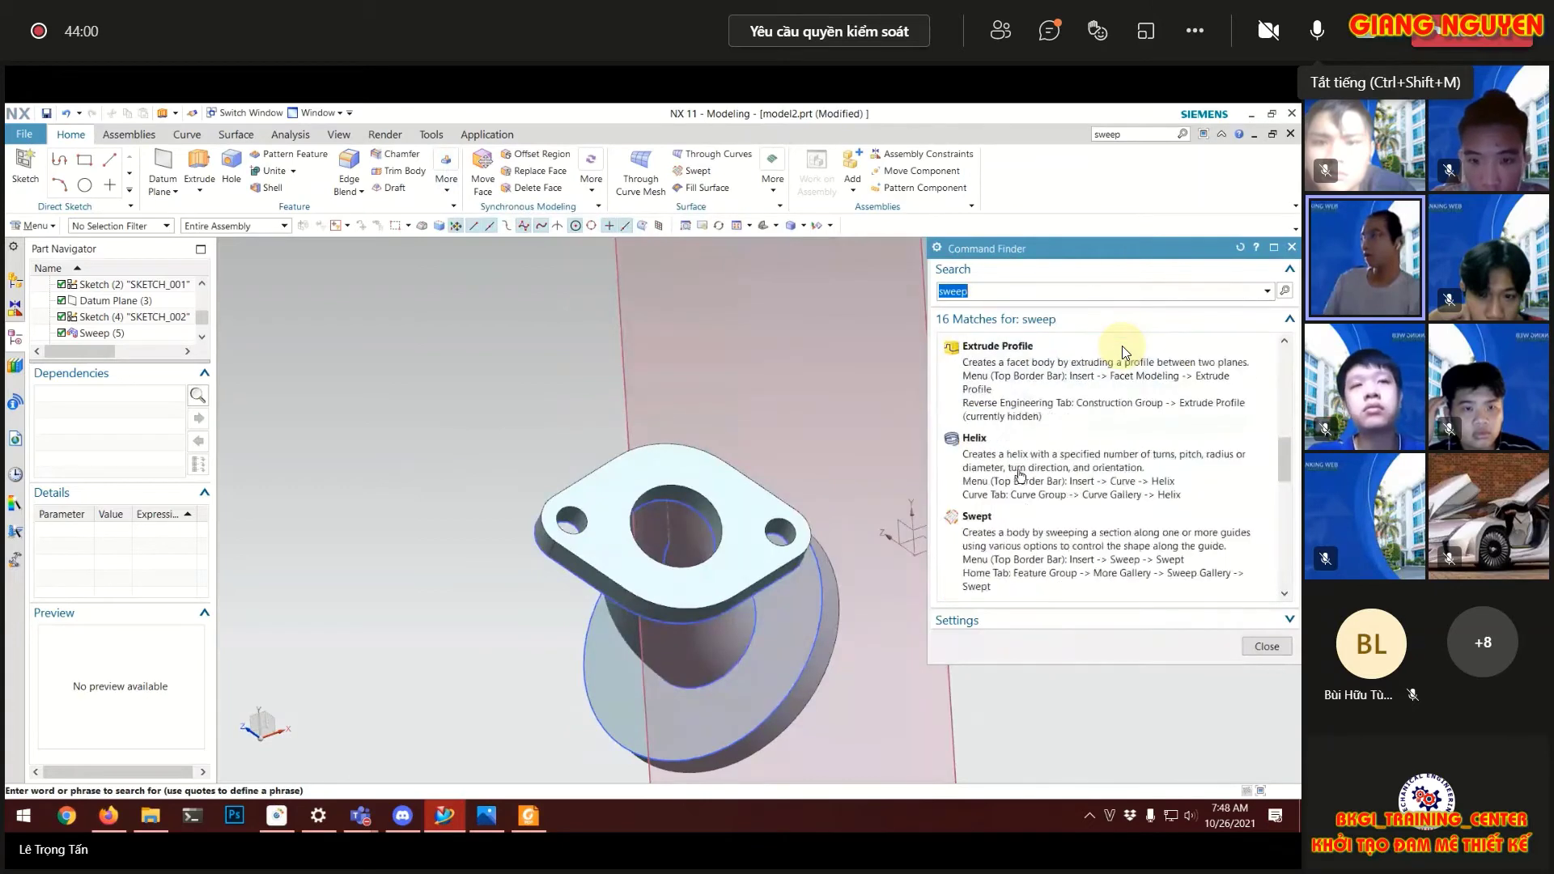
{"action": "mouse_move", "coordinate": [1007, 538]}
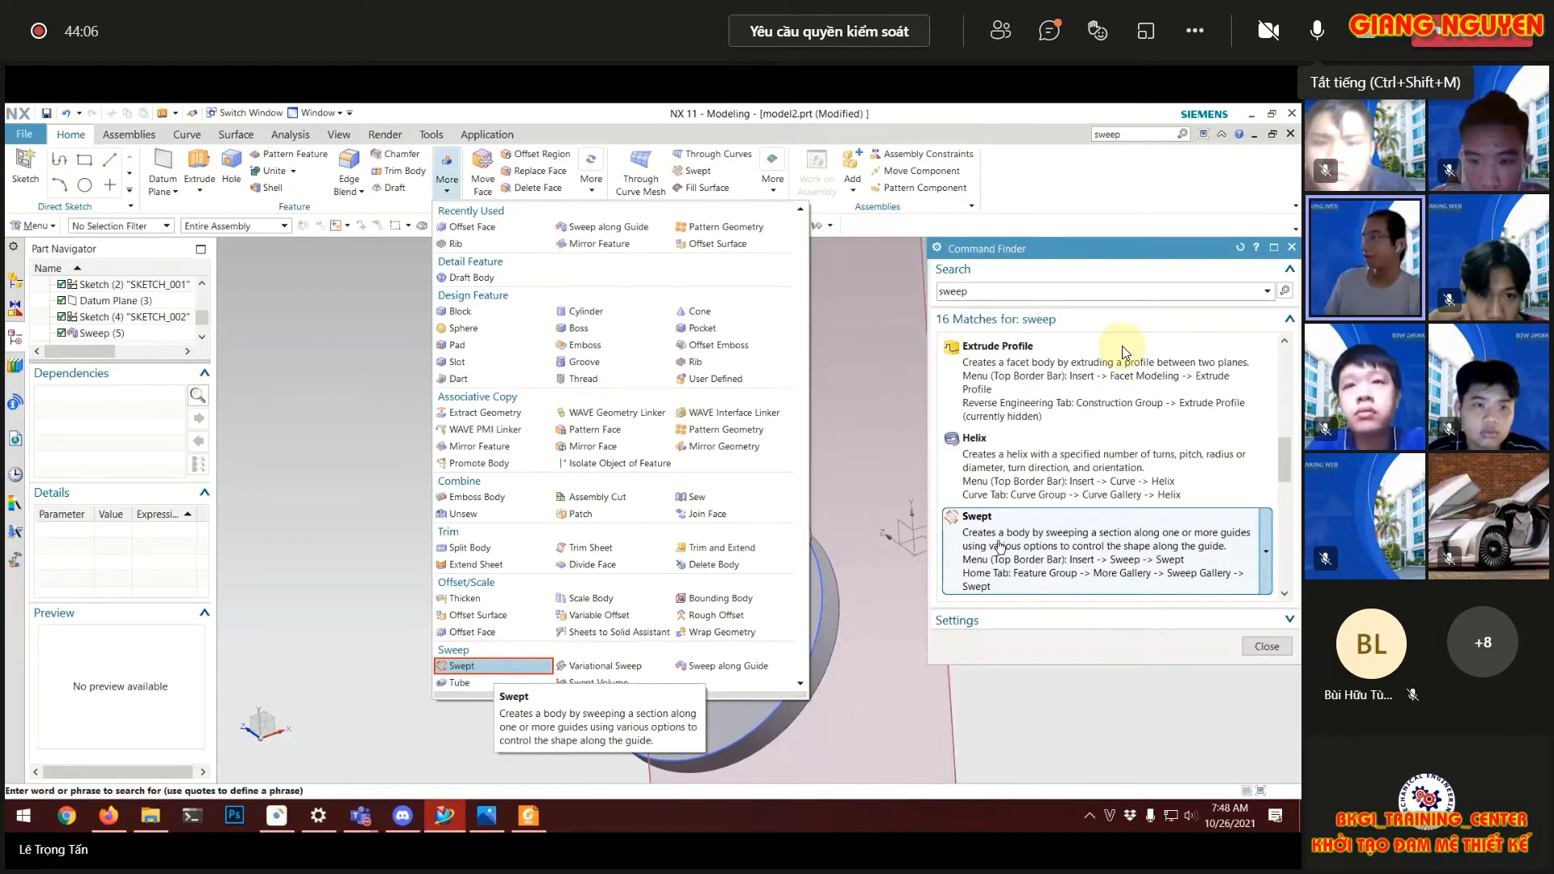
{"action": "scroll", "coordinate": [1002, 546], "scroll_direction": "down", "scroll_amount": 4}
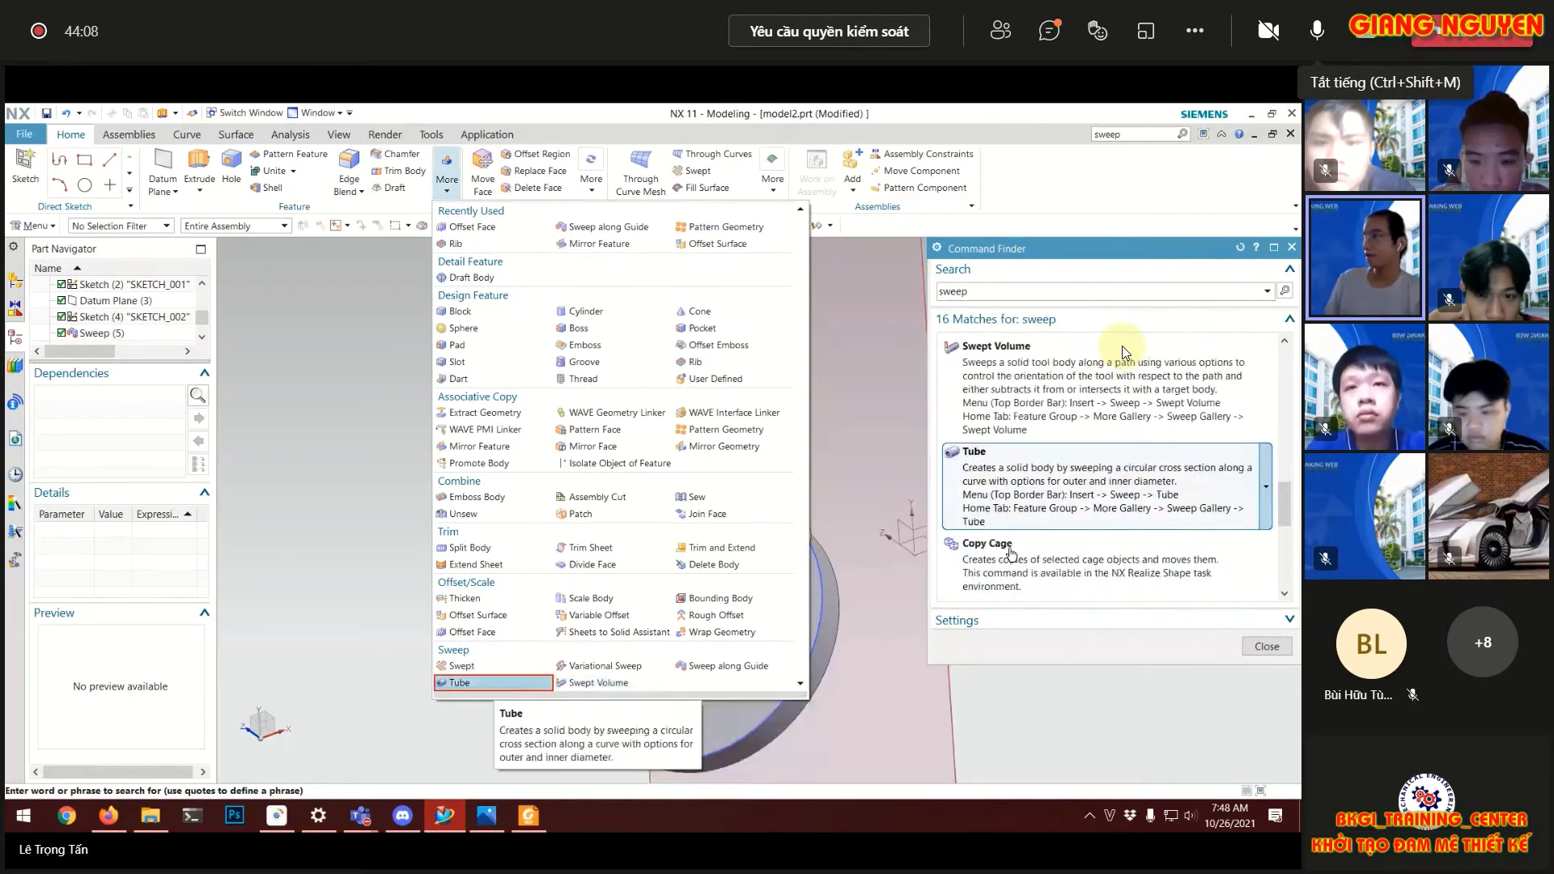
Step: Examine the remaining command matches for "sweep", including Contour Flange, 3D Swept Mesh, Helix and Swept
{"action": "scroll", "coordinate": [1012, 551], "scroll_direction": "down", "scroll_amount": 3}
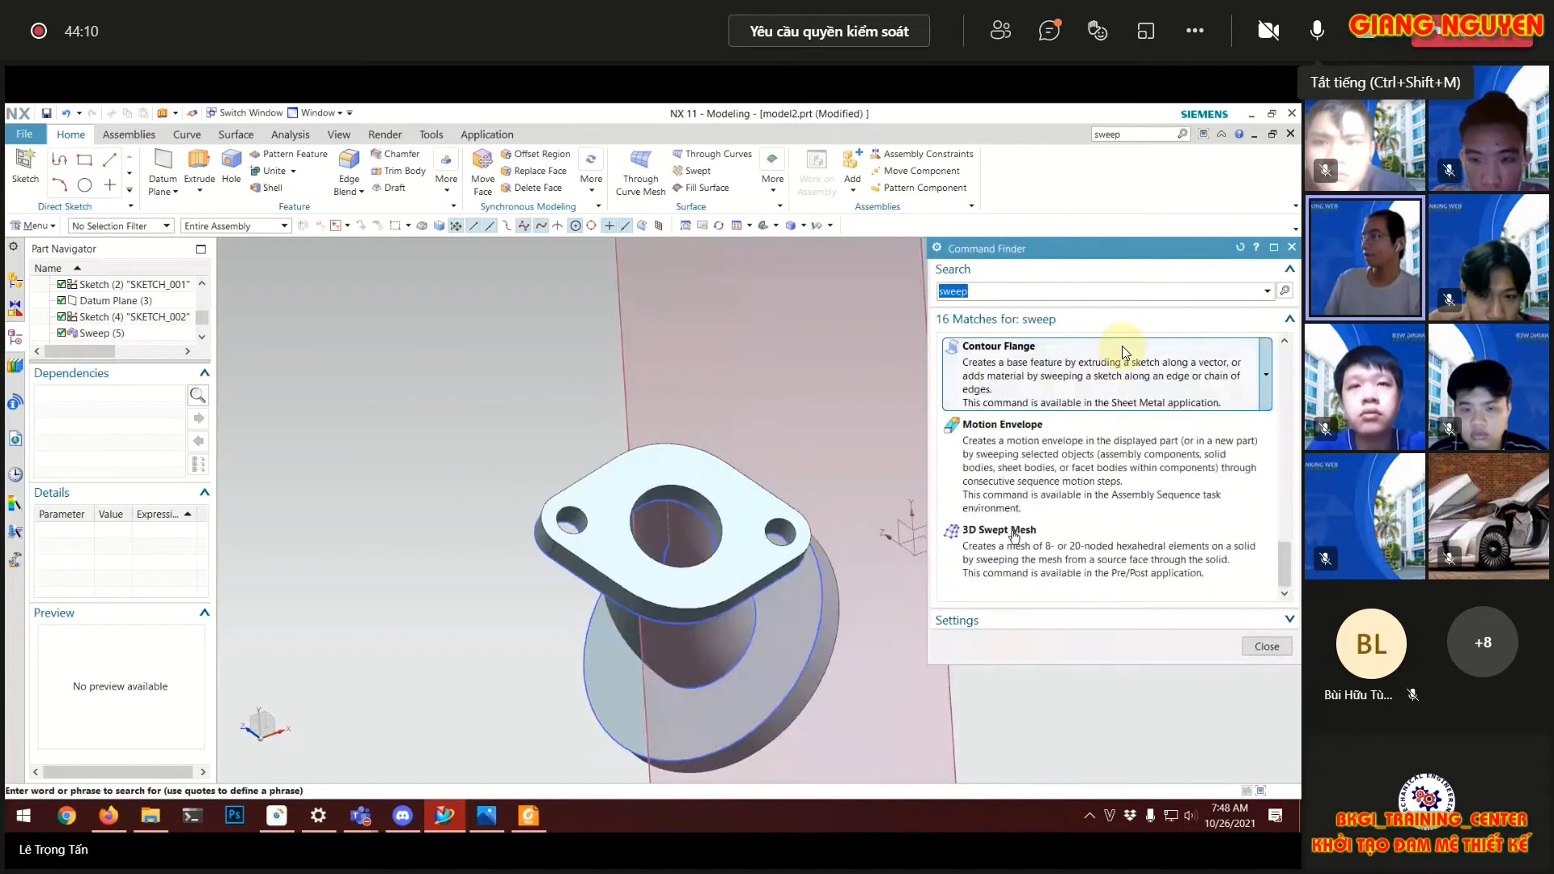
{"action": "scroll", "coordinate": [1012, 535], "scroll_direction": "up", "scroll_amount": 8}
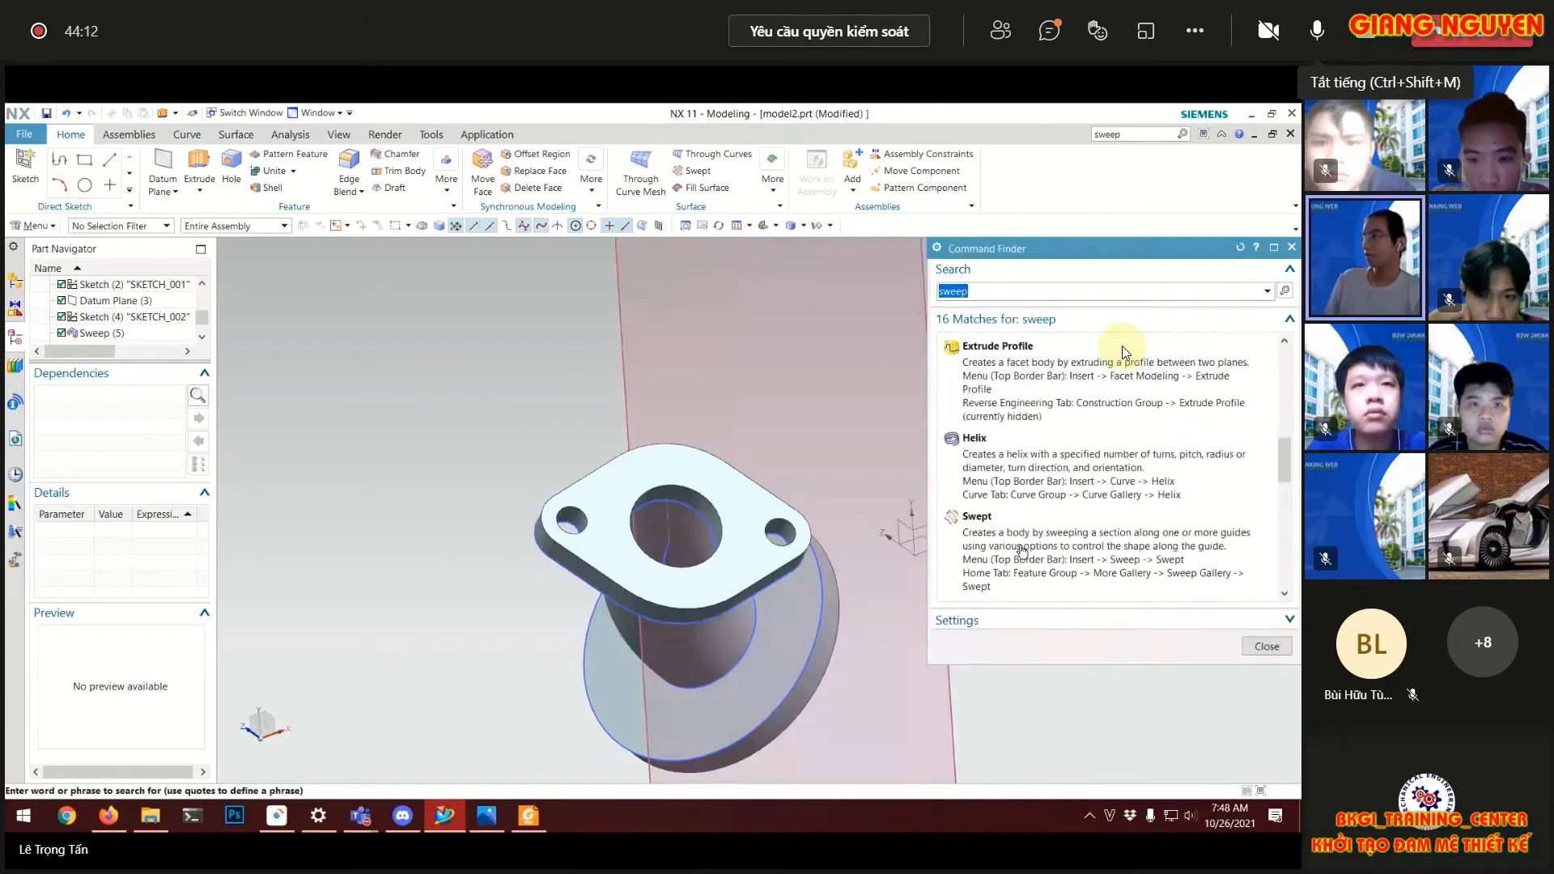
{"action": "scroll", "coordinate": [1022, 551], "scroll_direction": "up", "scroll_amount": 3}
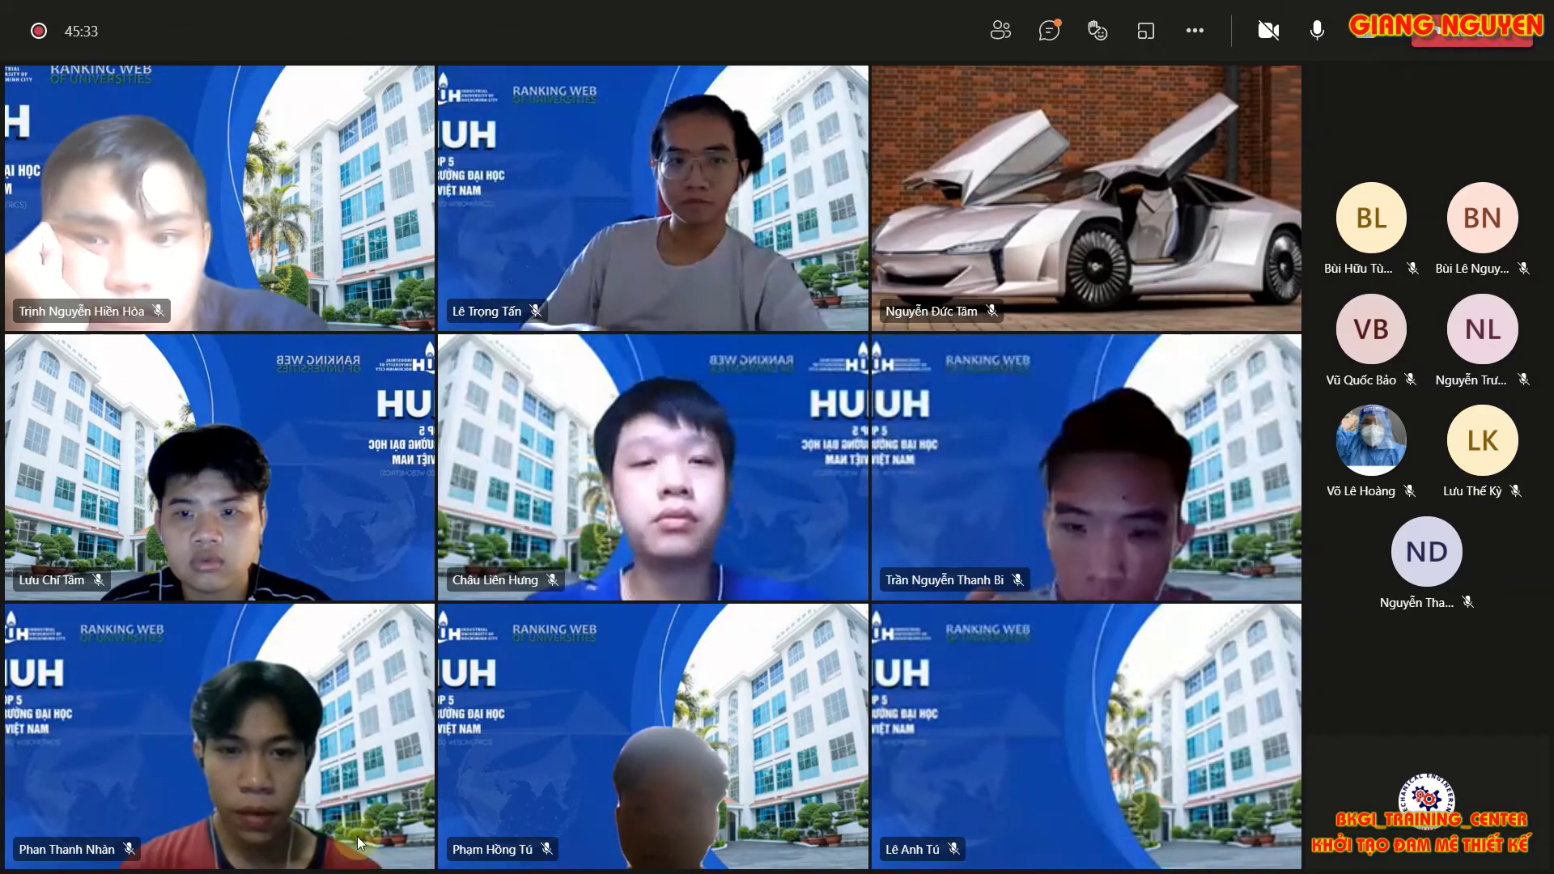
Step: Take the Teams meeting out of full screen and switch to NX
{"action": "left_click", "coordinate": [1197, 34]}
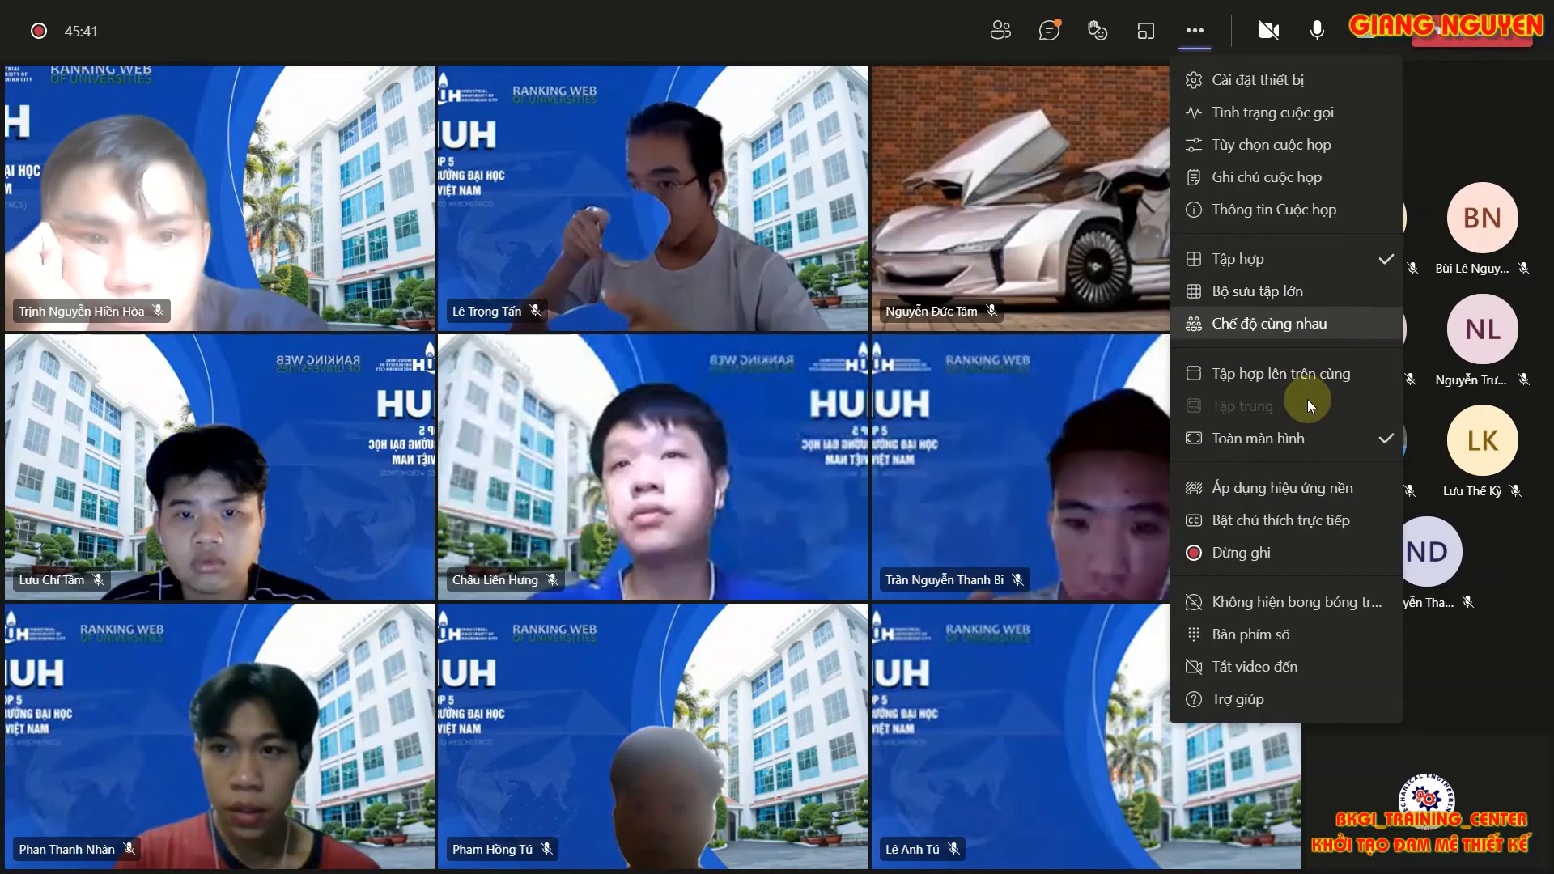
{"action": "left_click", "coordinate": [1287, 437]}
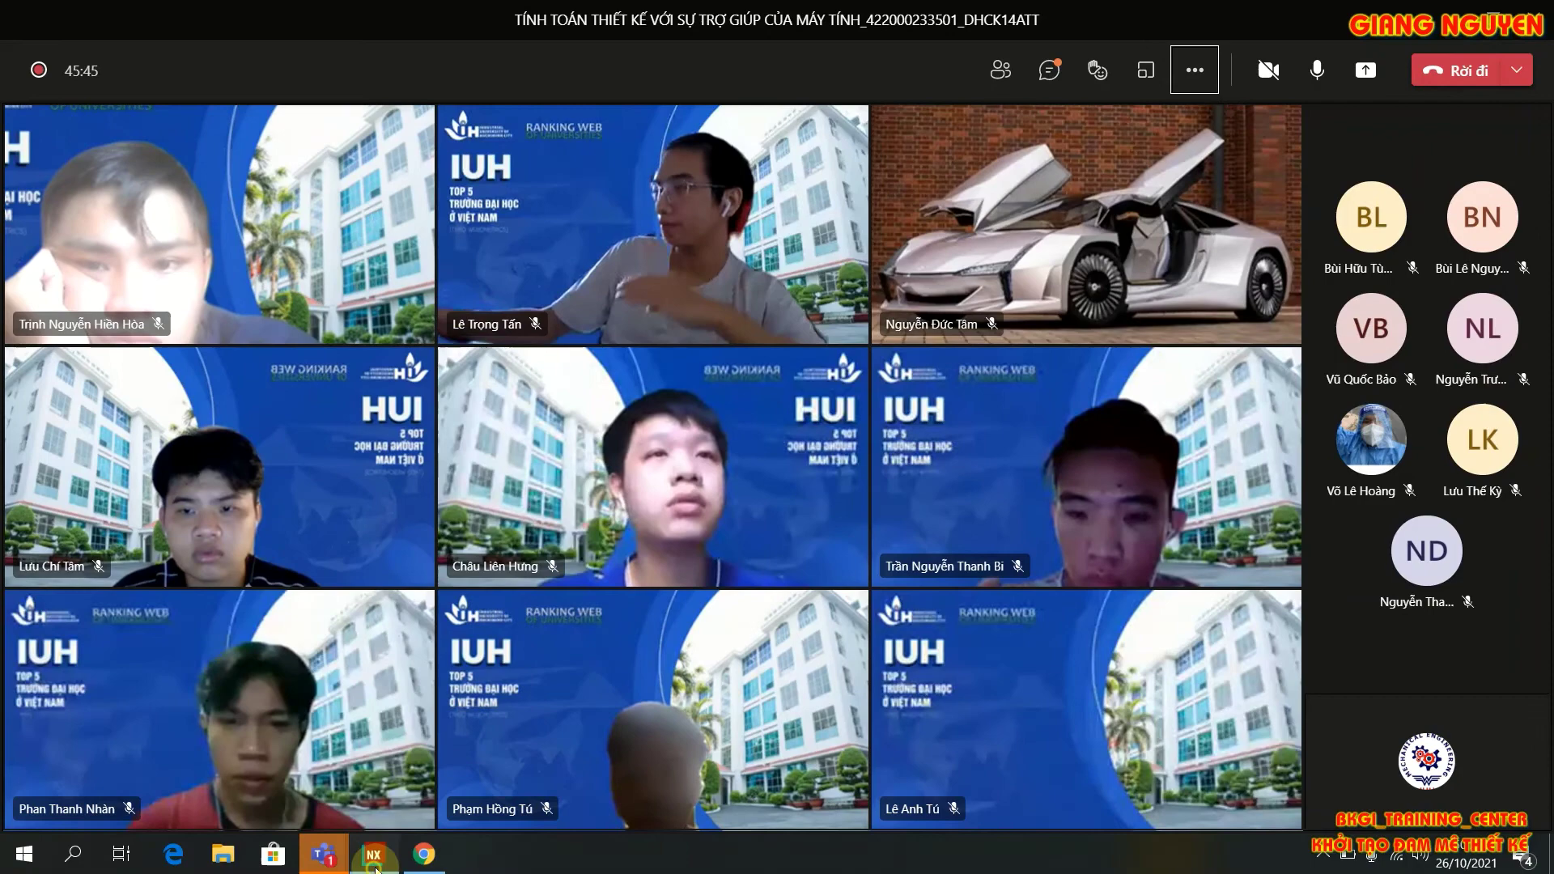
{"action": "left_click", "coordinate": [375, 857]}
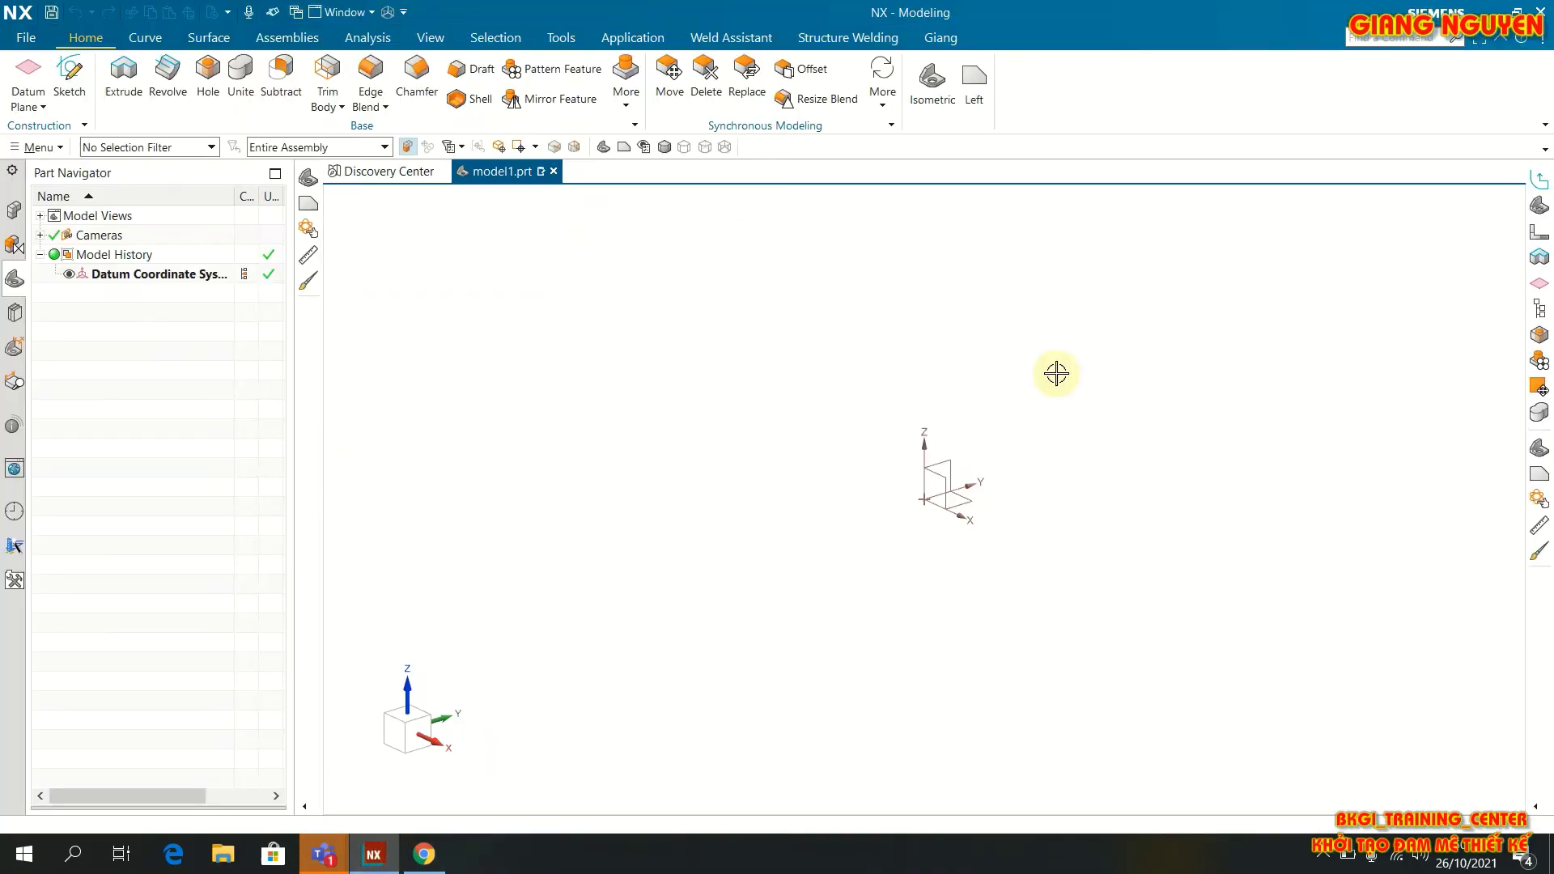
Step: Start opening a part file and browse to the STUDIES (F:) drive
{"action": "left_click", "coordinate": [26, 38]}
{"action": "left_click", "coordinate": [40, 87]}
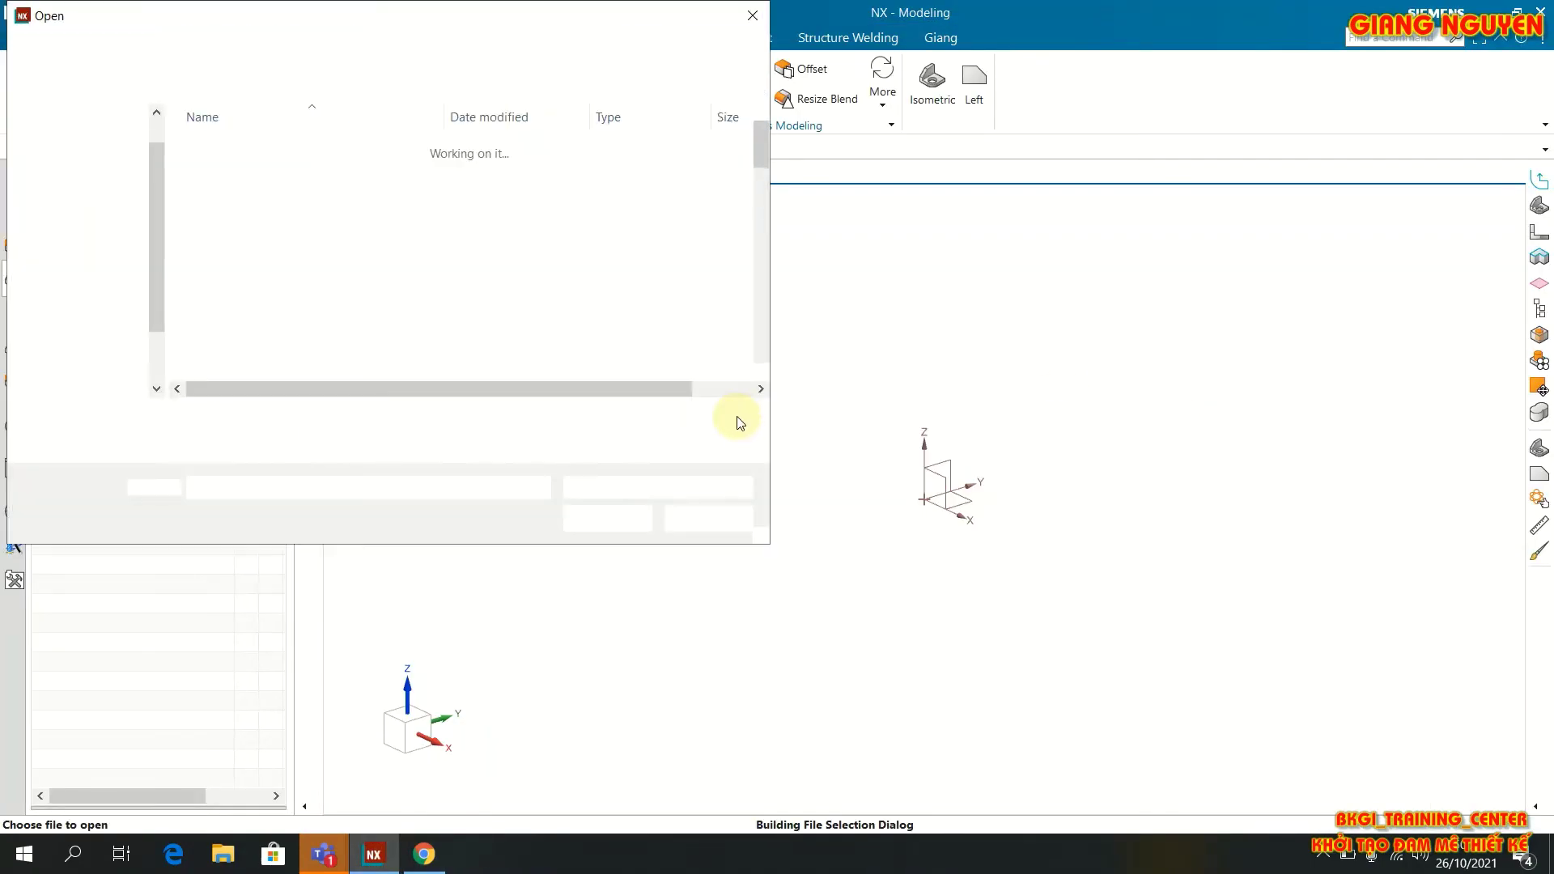
{"action": "scroll", "coordinate": [97, 300], "scroll_direction": "down", "scroll_amount": 1}
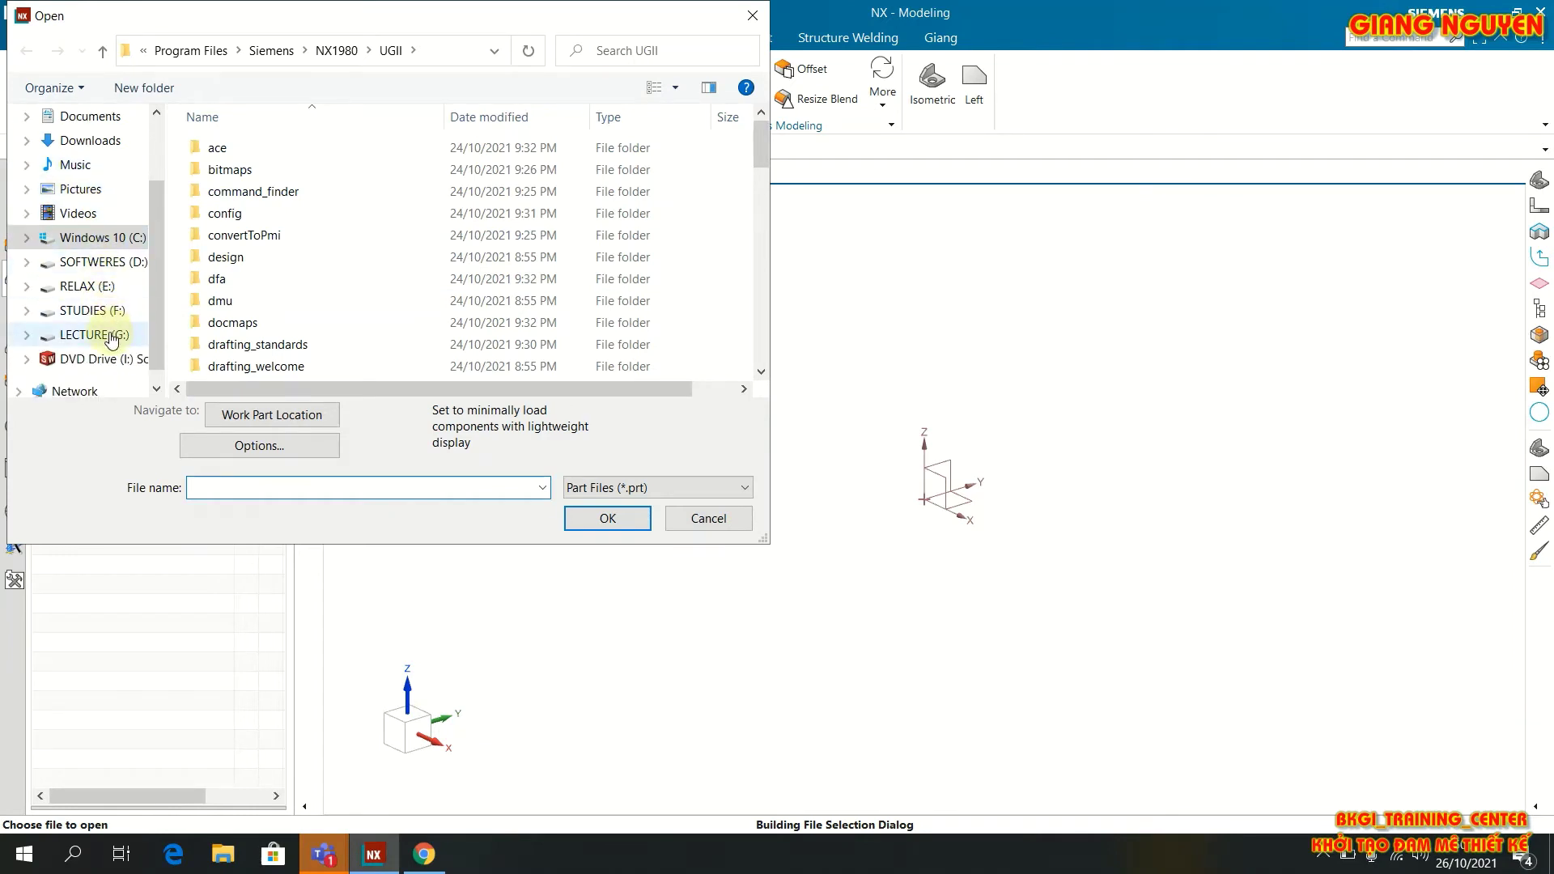
{"action": "left_click", "coordinate": [112, 335]}
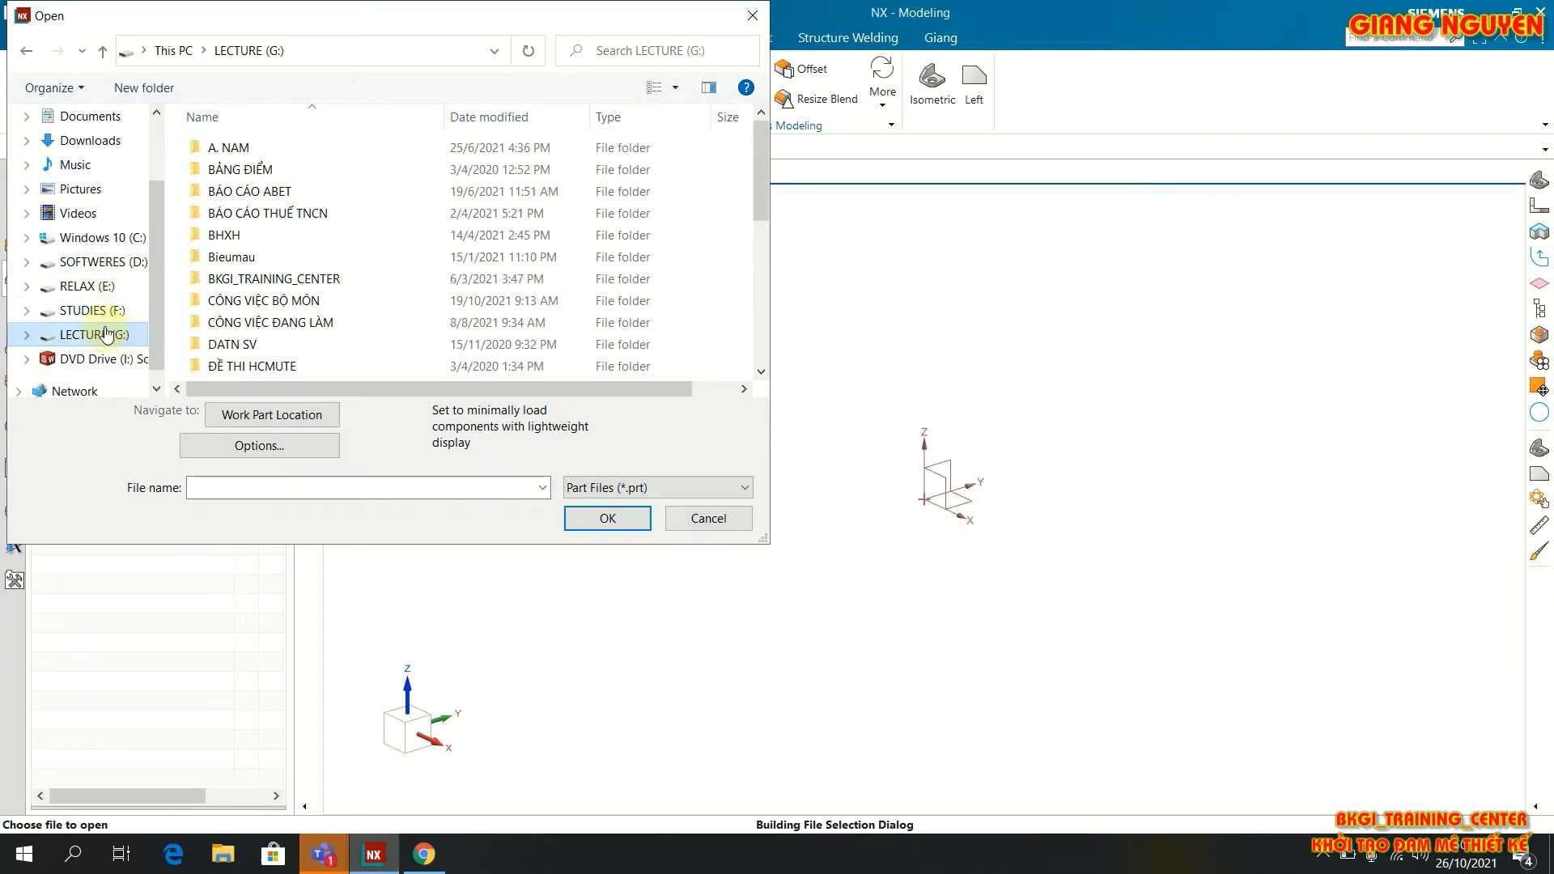
{"action": "left_click", "coordinate": [93, 311]}
{"action": "left_click", "coordinate": [98, 334]}
{"action": "left_click", "coordinate": [99, 314]}
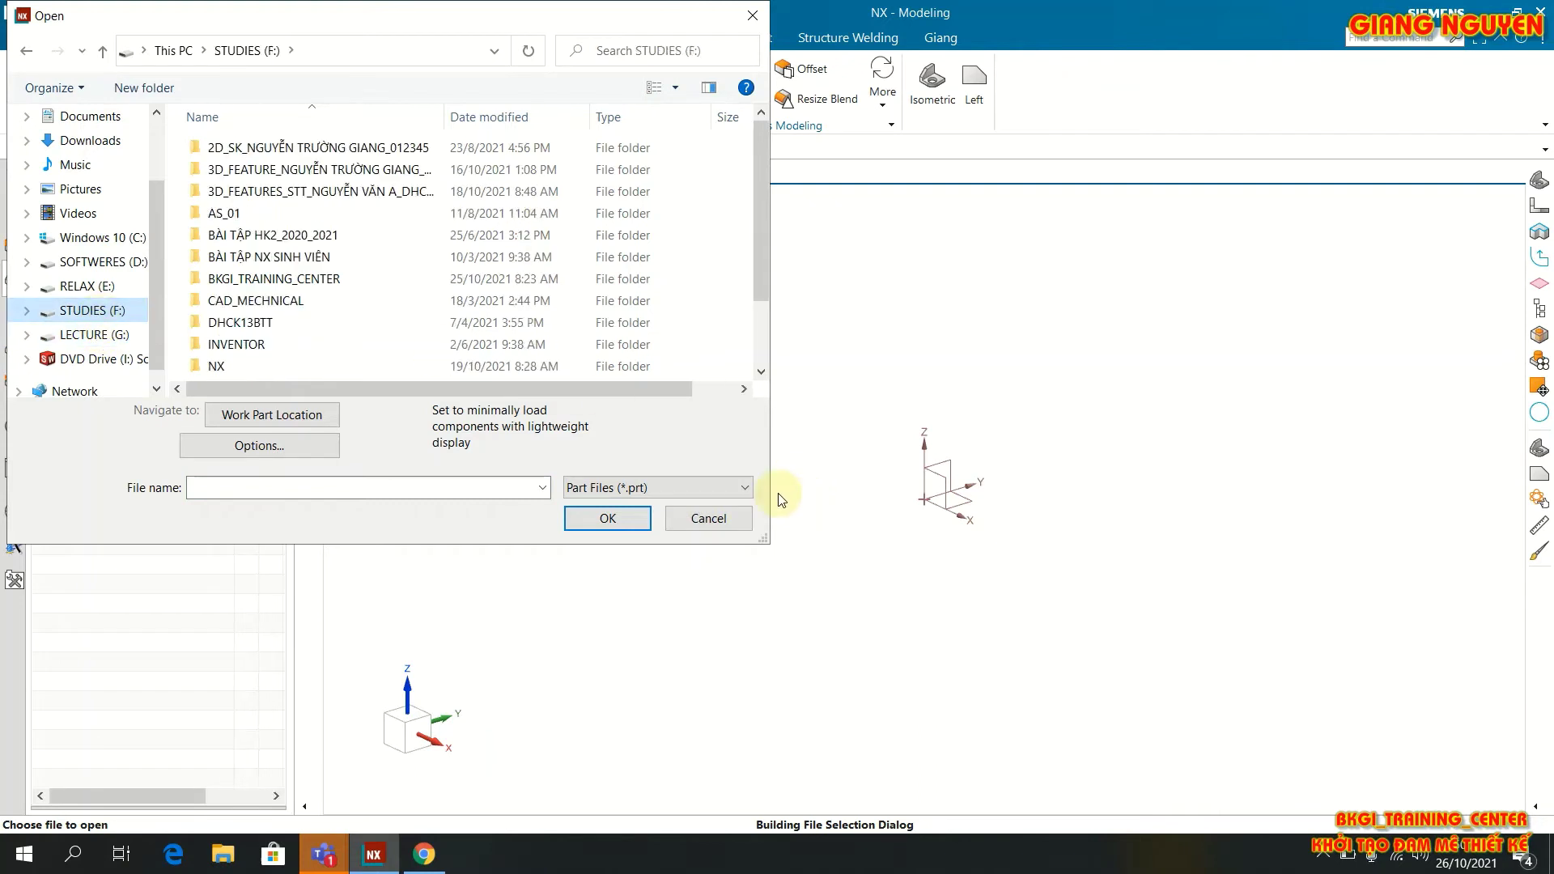
Step: Go into the 3D_FEATURE folder on the STUDIES drive and show its part files as medium icons
{"action": "double_click", "coordinate": [346, 194]}
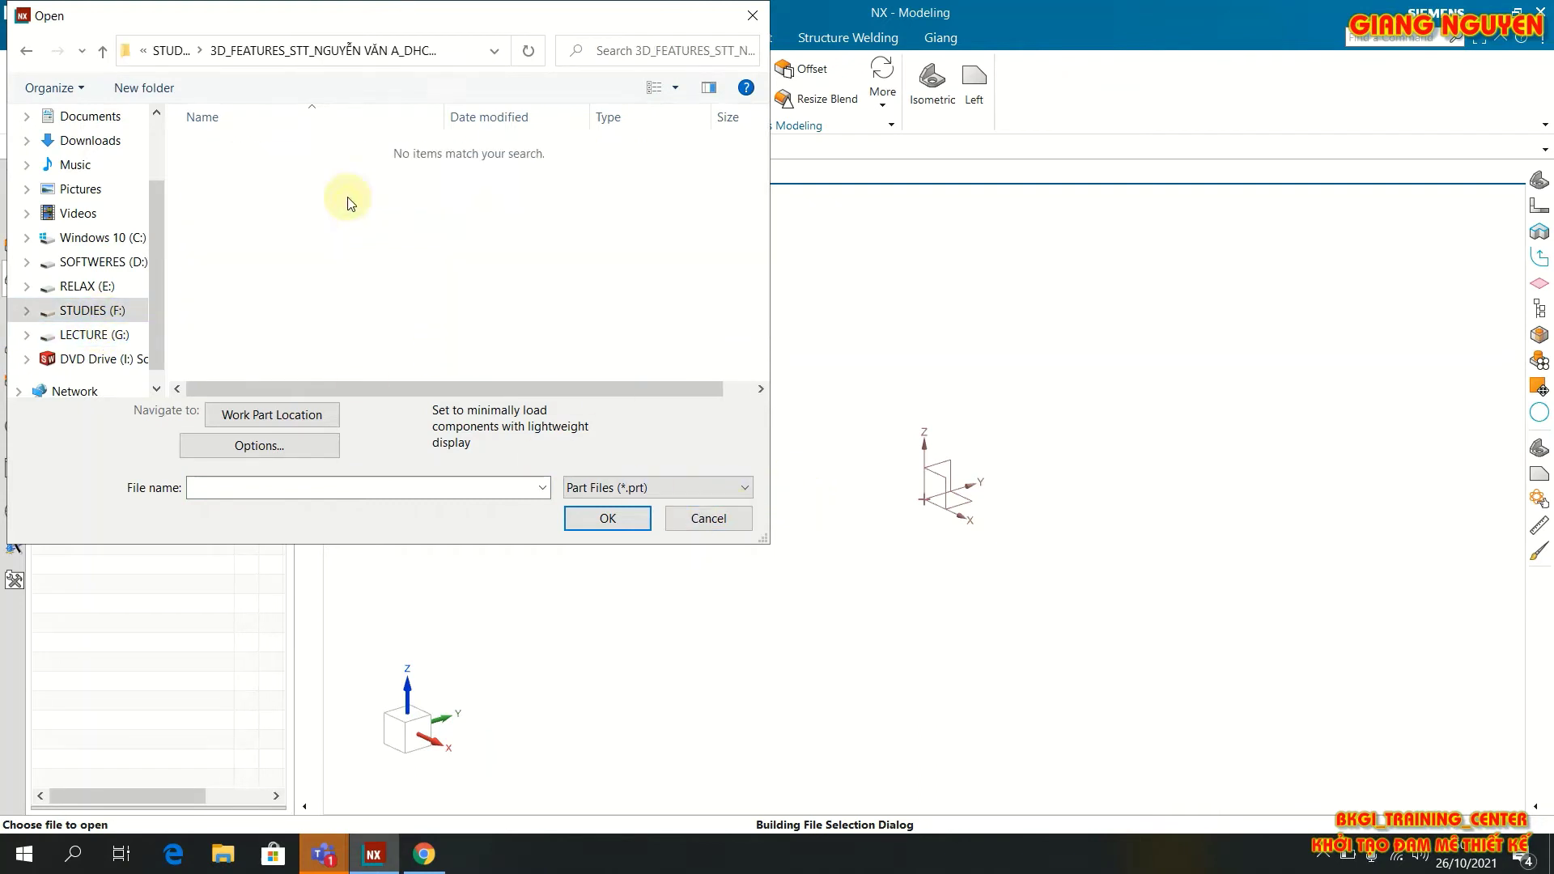
{"action": "left_click", "coordinate": [26, 50]}
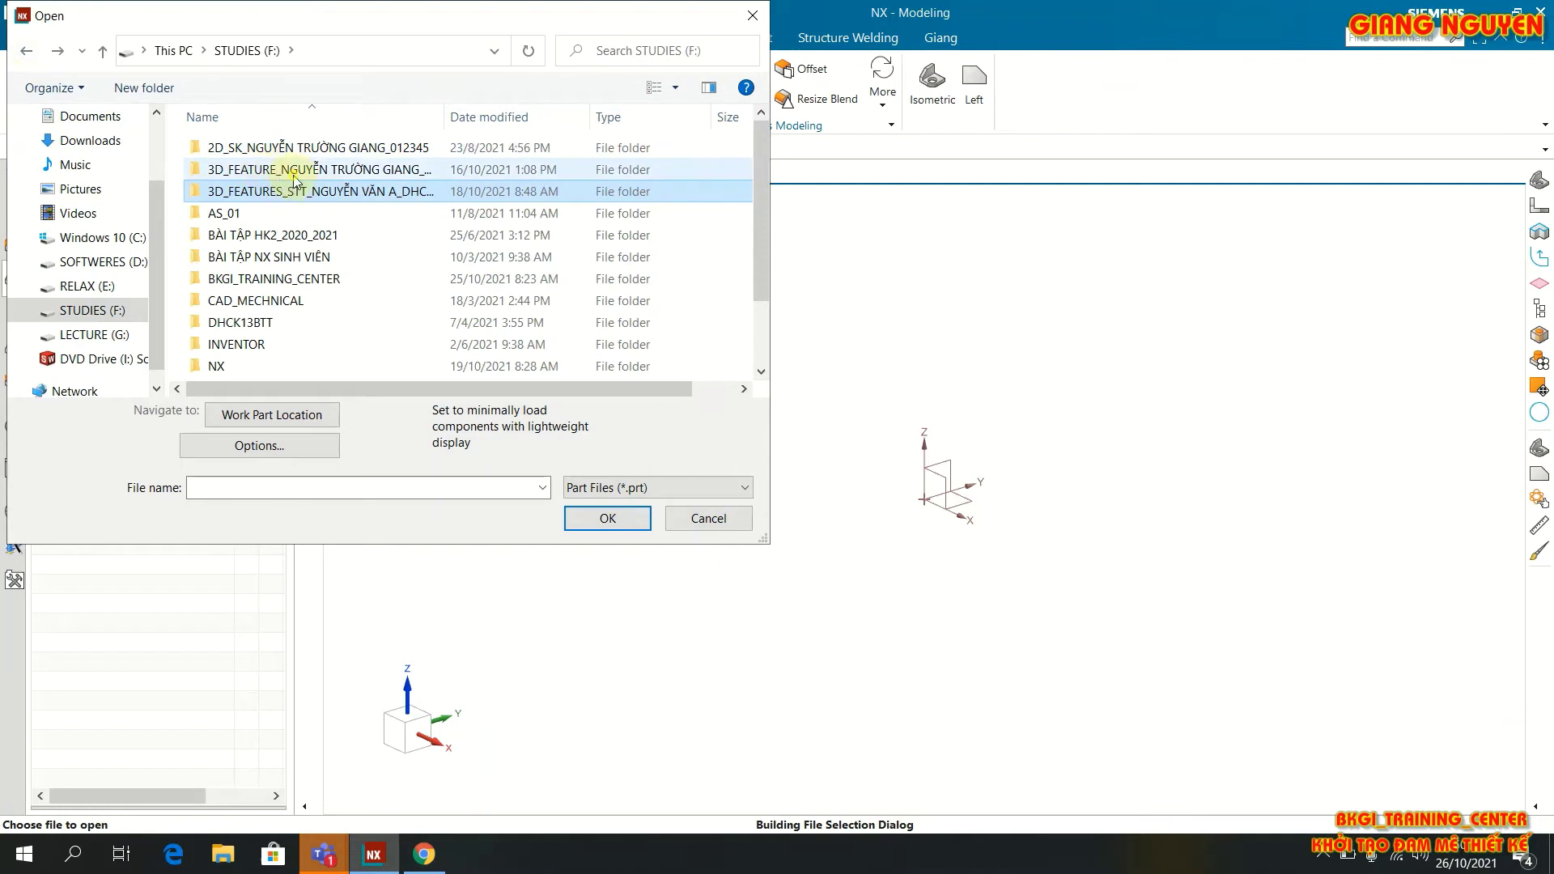
{"action": "double_click", "coordinate": [293, 171]}
{"action": "scroll", "coordinate": [356, 228], "scroll_direction": "down", "scroll_amount": 2}
{"action": "scroll", "coordinate": [381, 261], "scroll_direction": "up", "scroll_amount": 2}
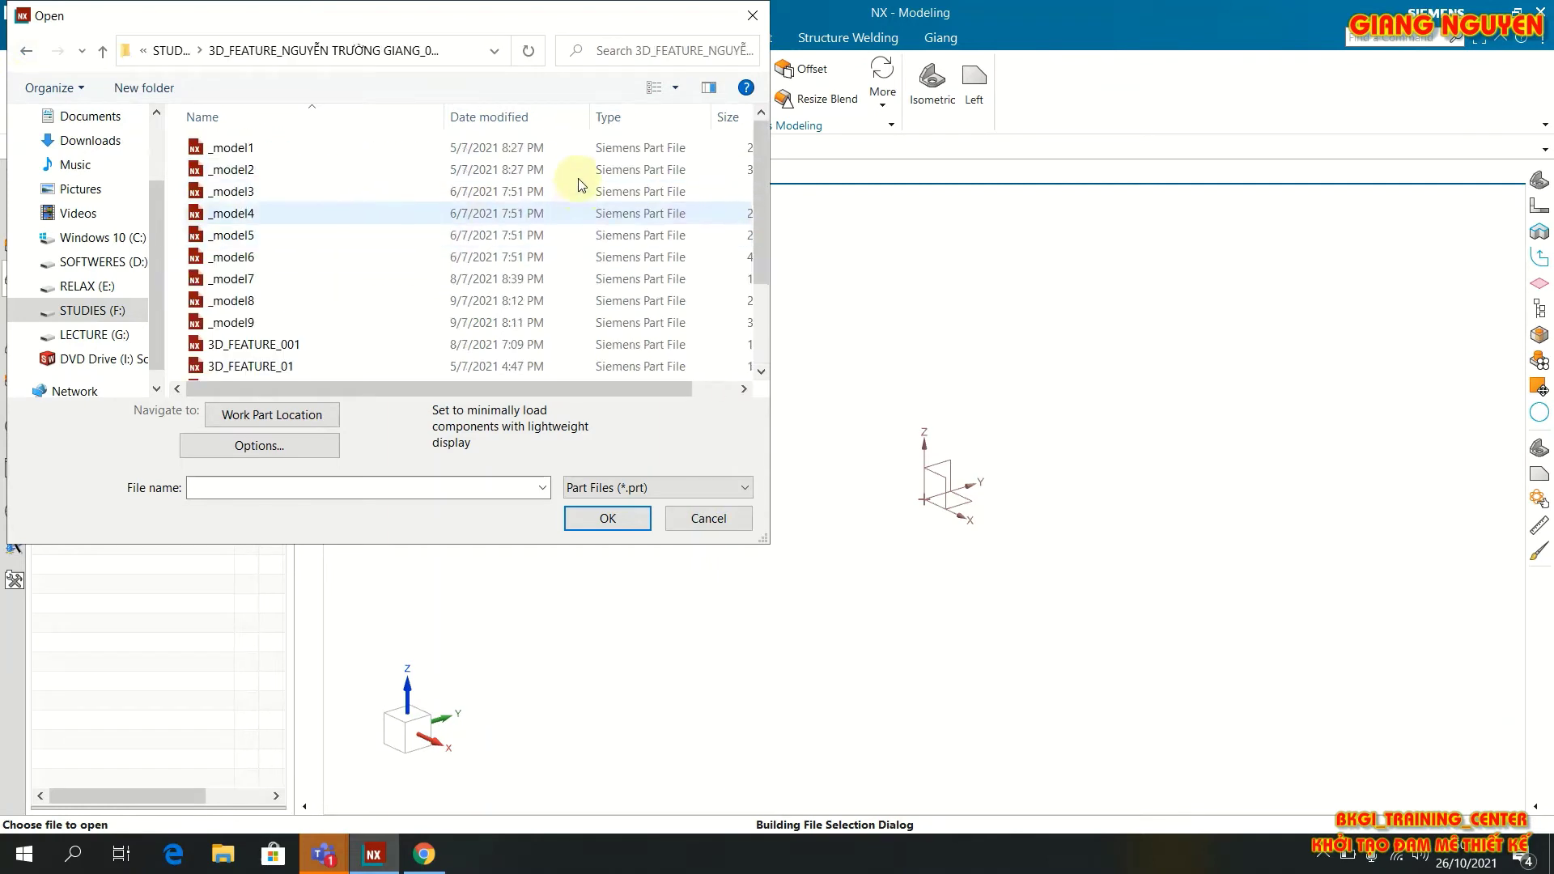
{"action": "left_click", "coordinate": [675, 88]}
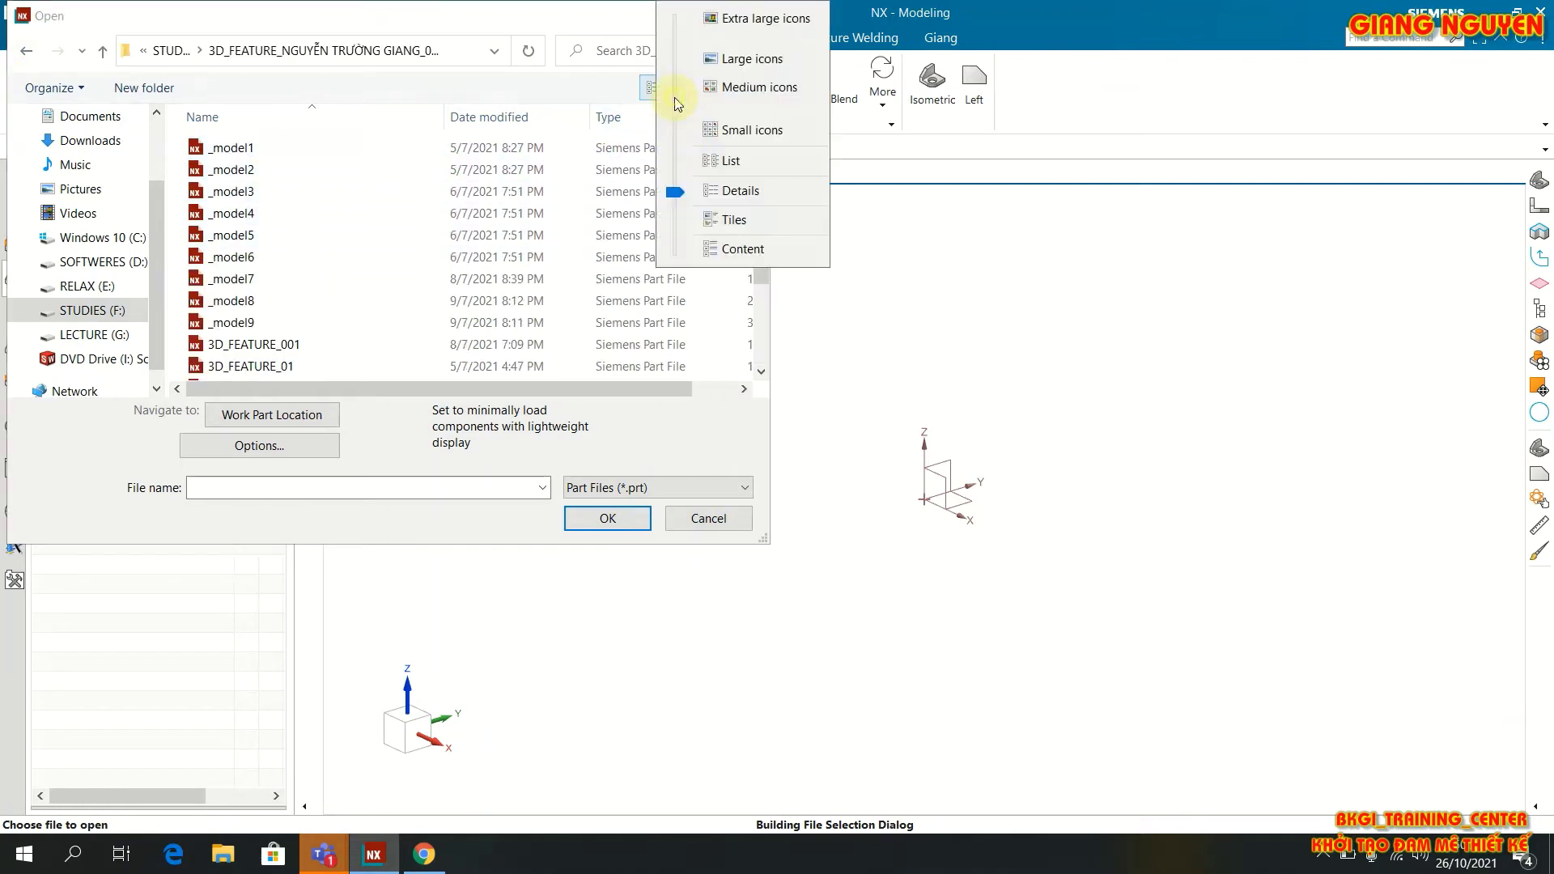
{"action": "left_click", "coordinate": [755, 90]}
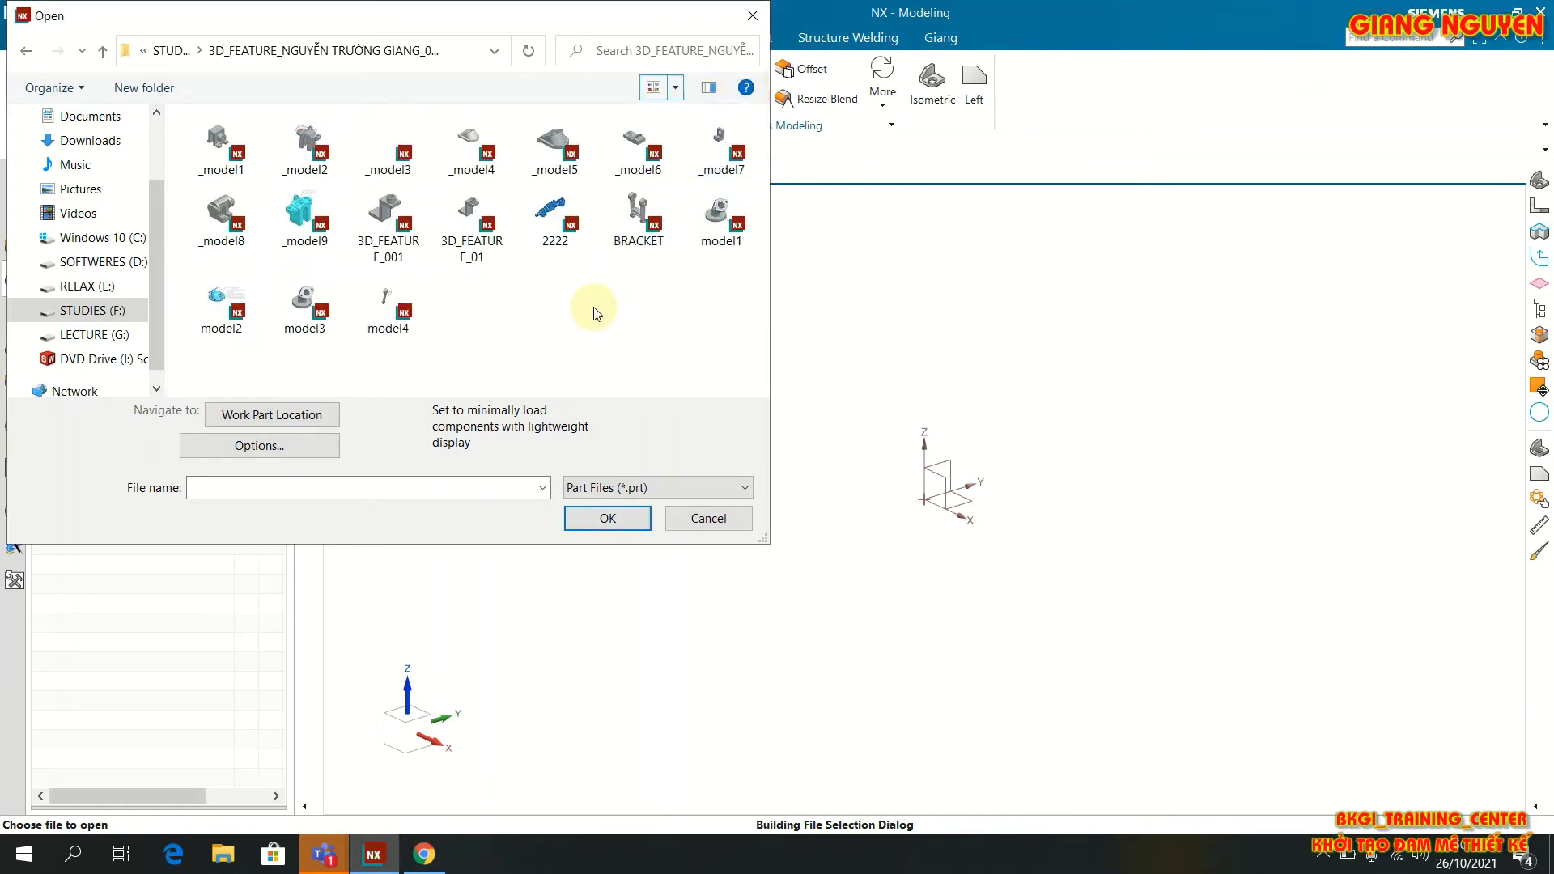
Step: Try to open the model1 part, and open the model3 part from the same folder
{"action": "double_click", "coordinate": [720, 217]}
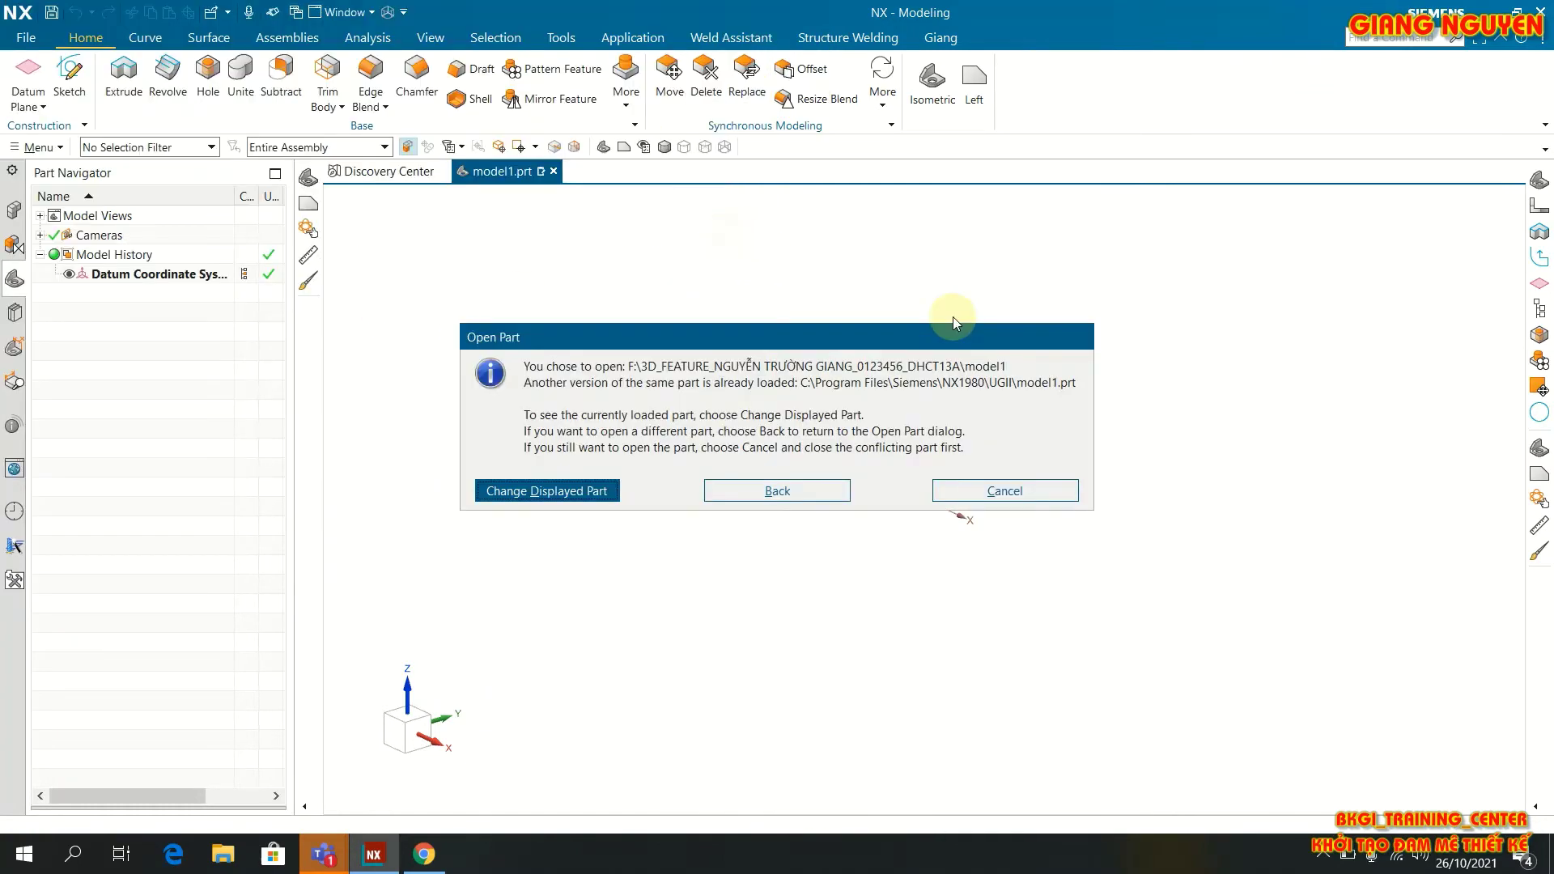
{"action": "left_click", "coordinate": [579, 492]}
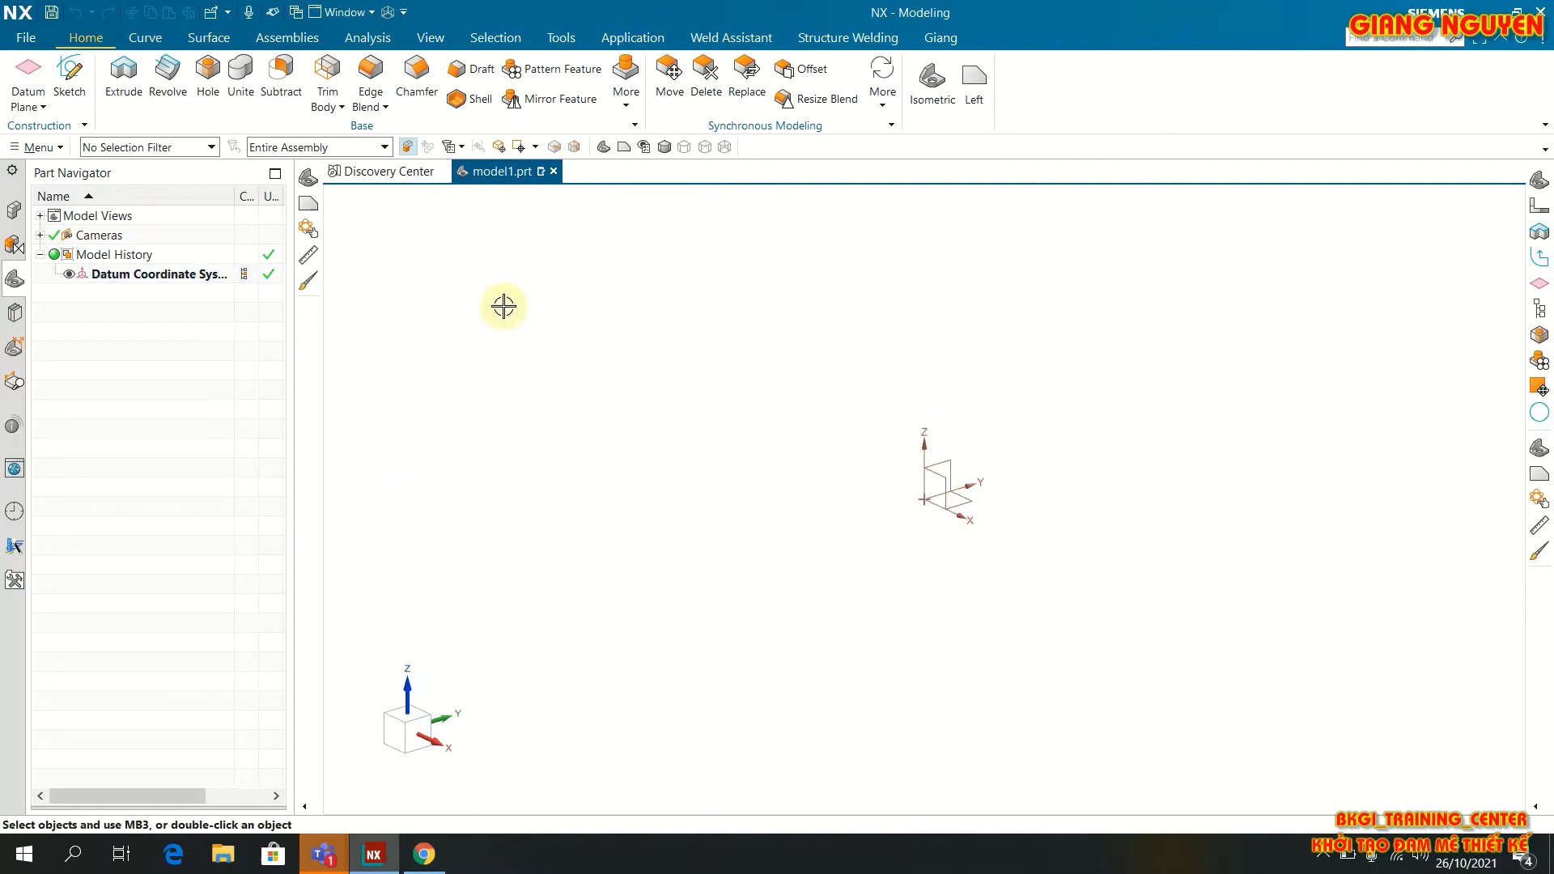
{"action": "left_click", "coordinate": [27, 48]}
{"action": "left_click", "coordinate": [36, 86]}
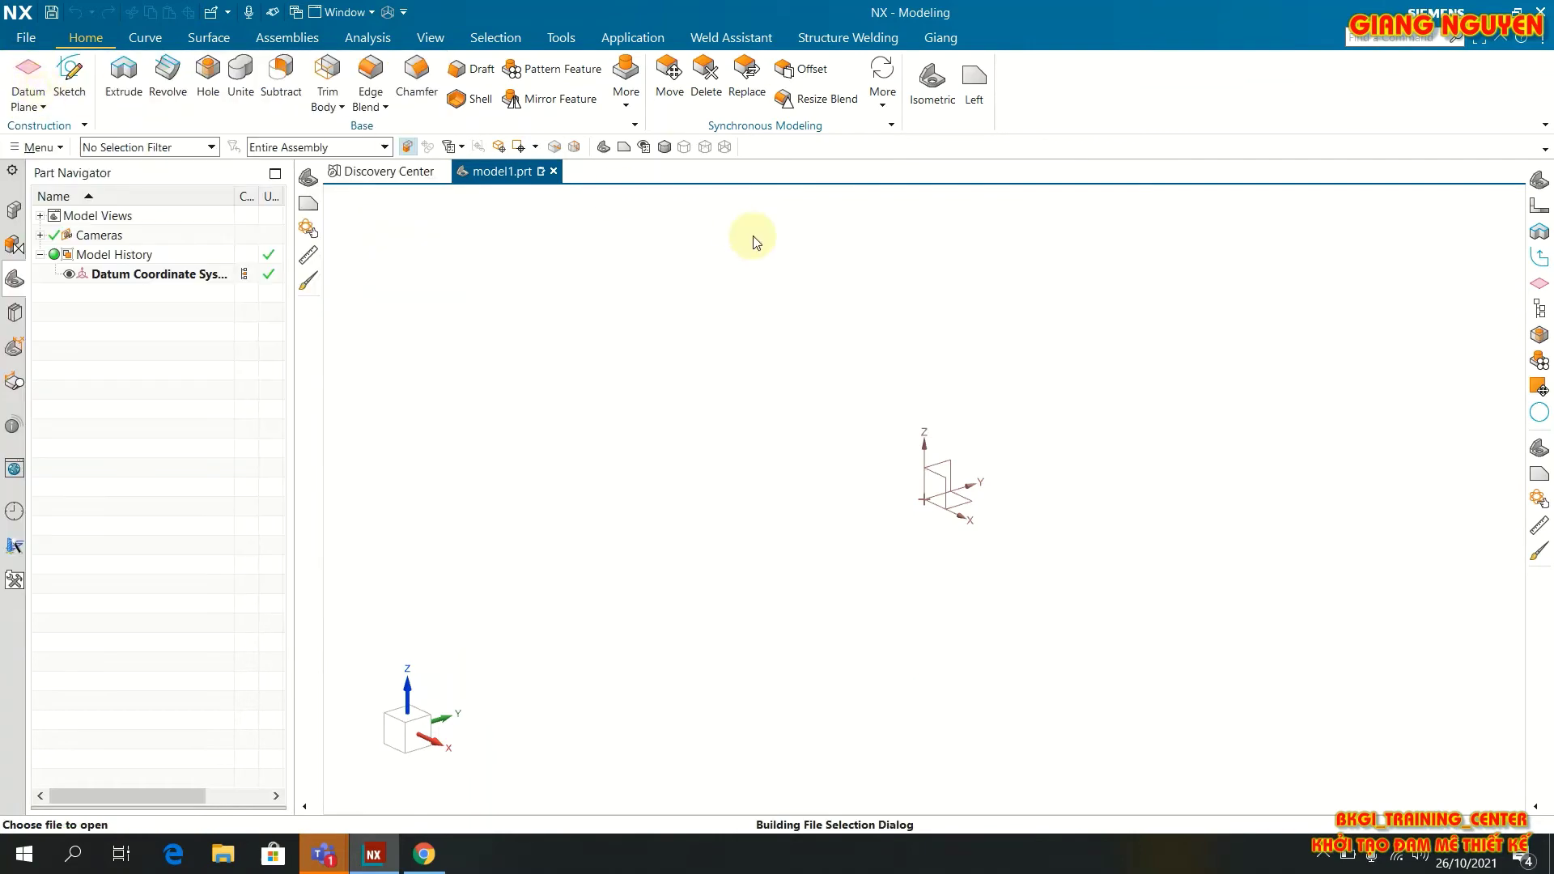
{"action": "double_click", "coordinate": [304, 301]}
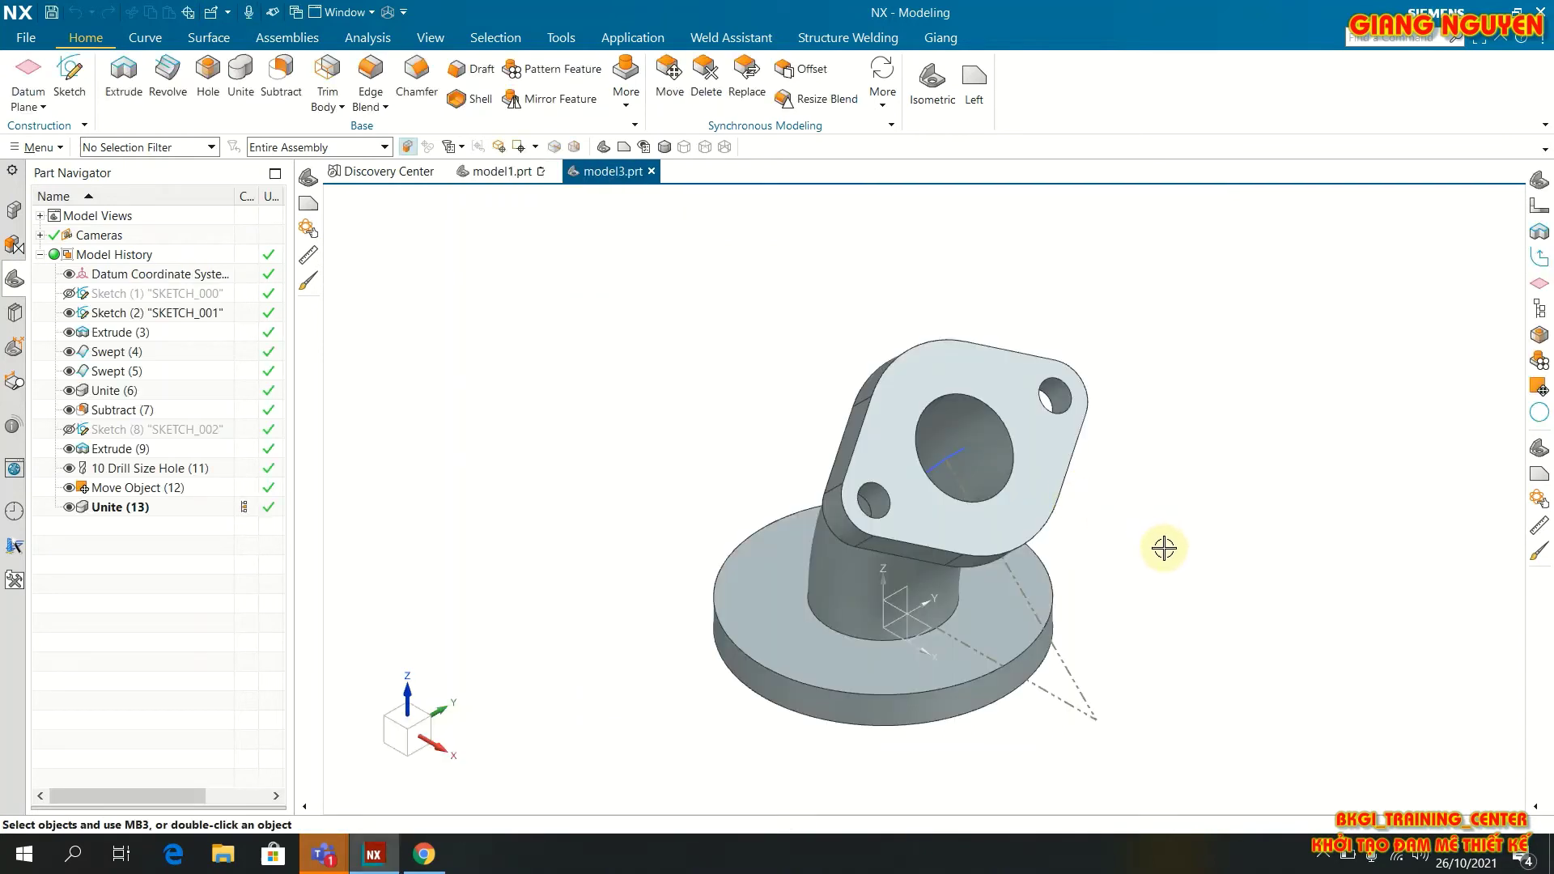
Step: Roll the flanged elbow's model history back in stages until Extrude (3) is the current feature
{"action": "middle_click_drag", "start_coordinate": [1164, 548], "coordinate": [1065, 496]}
{"action": "scroll", "coordinate": [1222, 552], "scroll_direction": "up", "scroll_amount": 2}
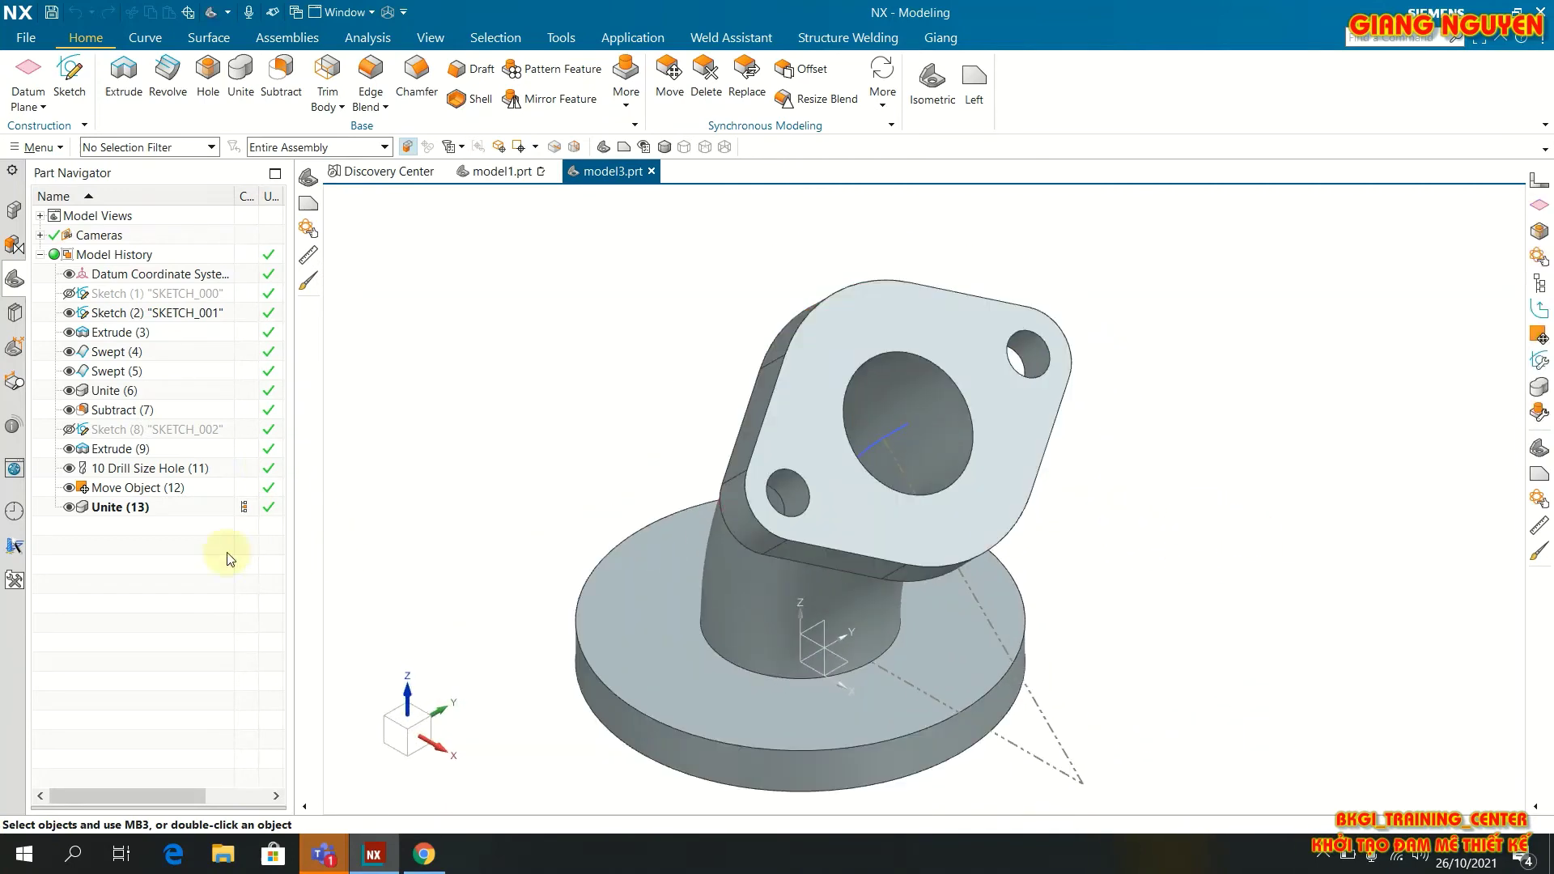
{"action": "double_click", "coordinate": [243, 447]}
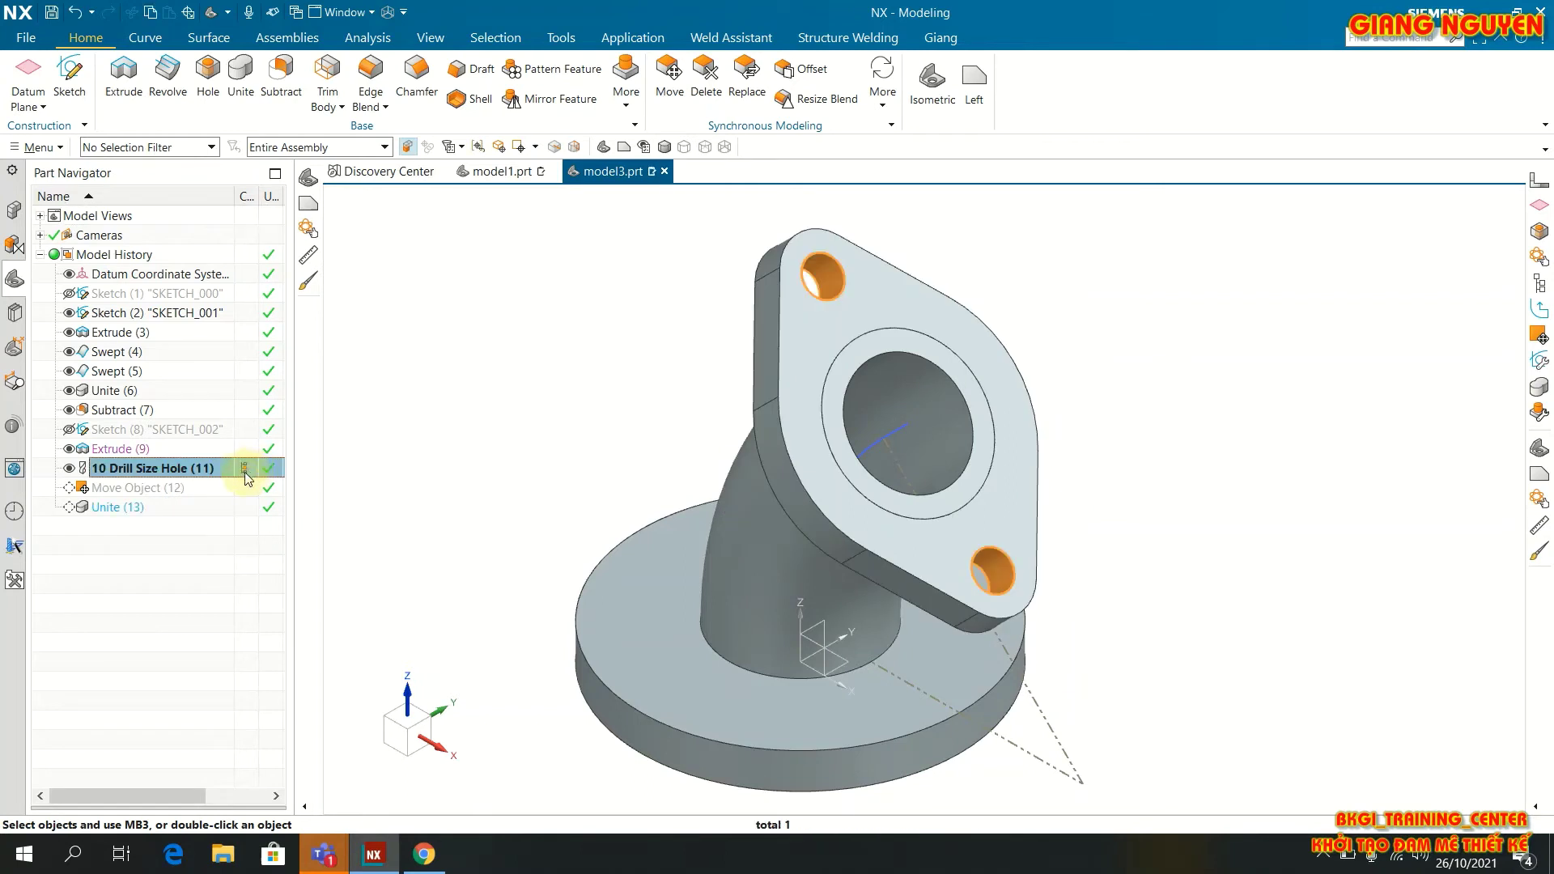
{"action": "double_click", "coordinate": [243, 411]}
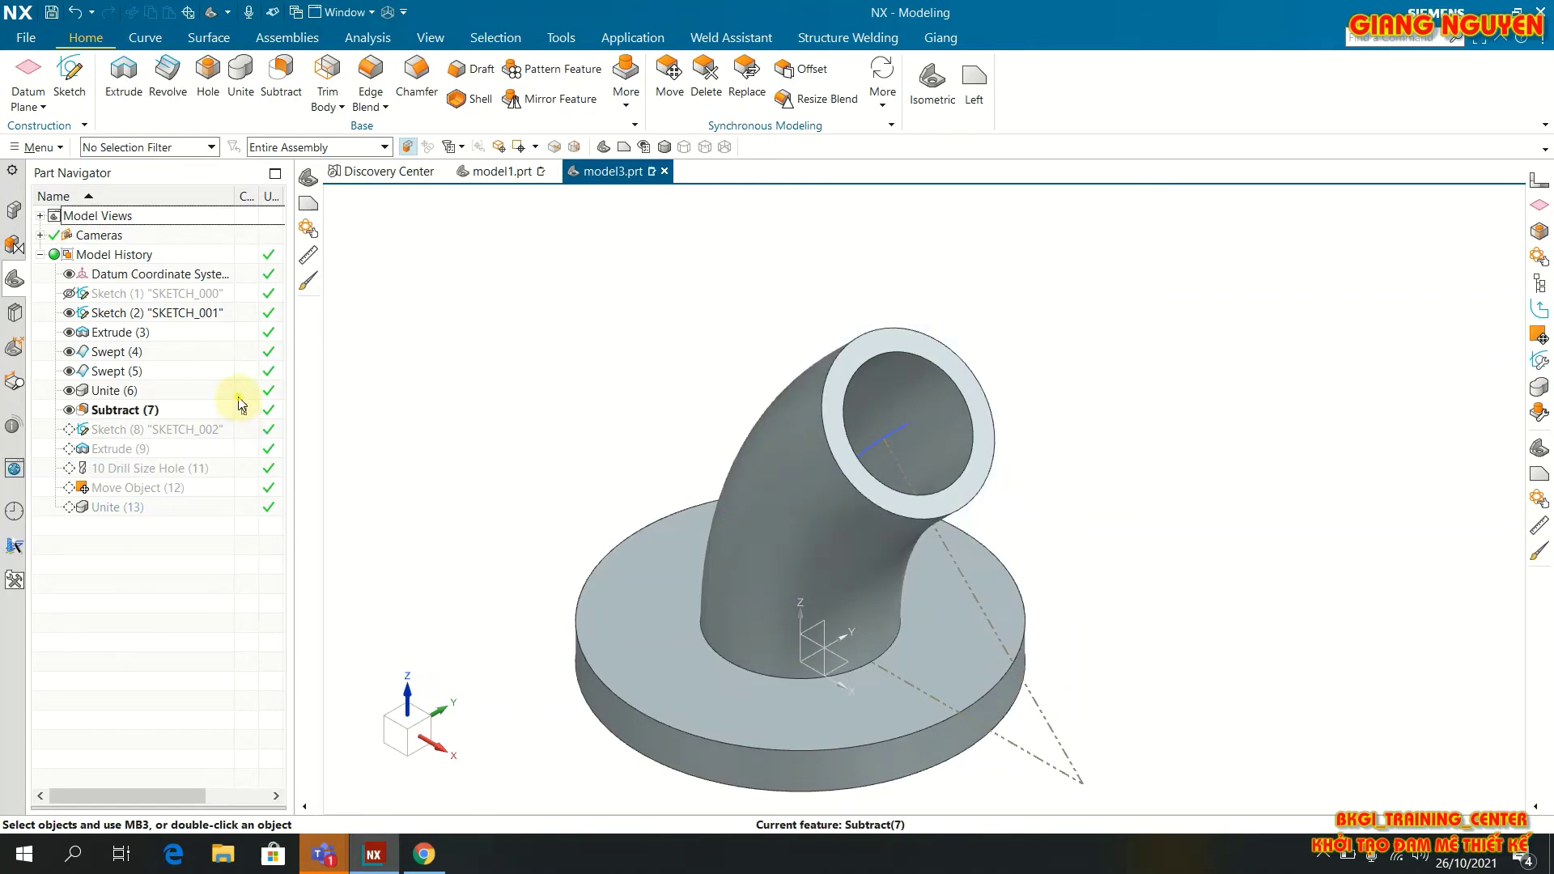
{"action": "double_click", "coordinate": [239, 395]}
{"action": "double_click", "coordinate": [246, 372]}
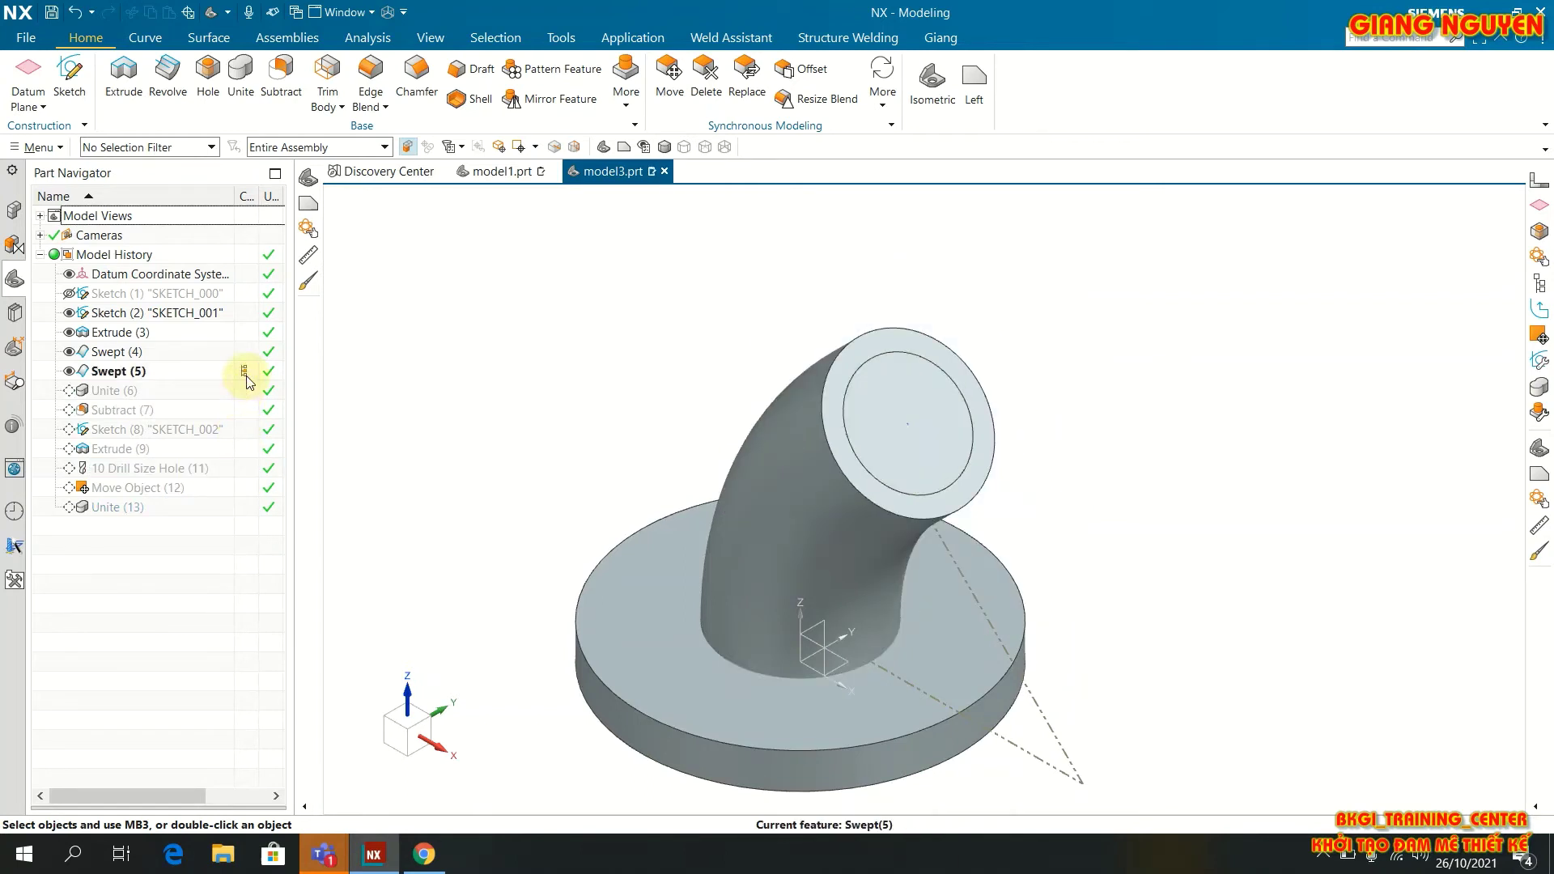
{"action": "double_click", "coordinate": [241, 335]}
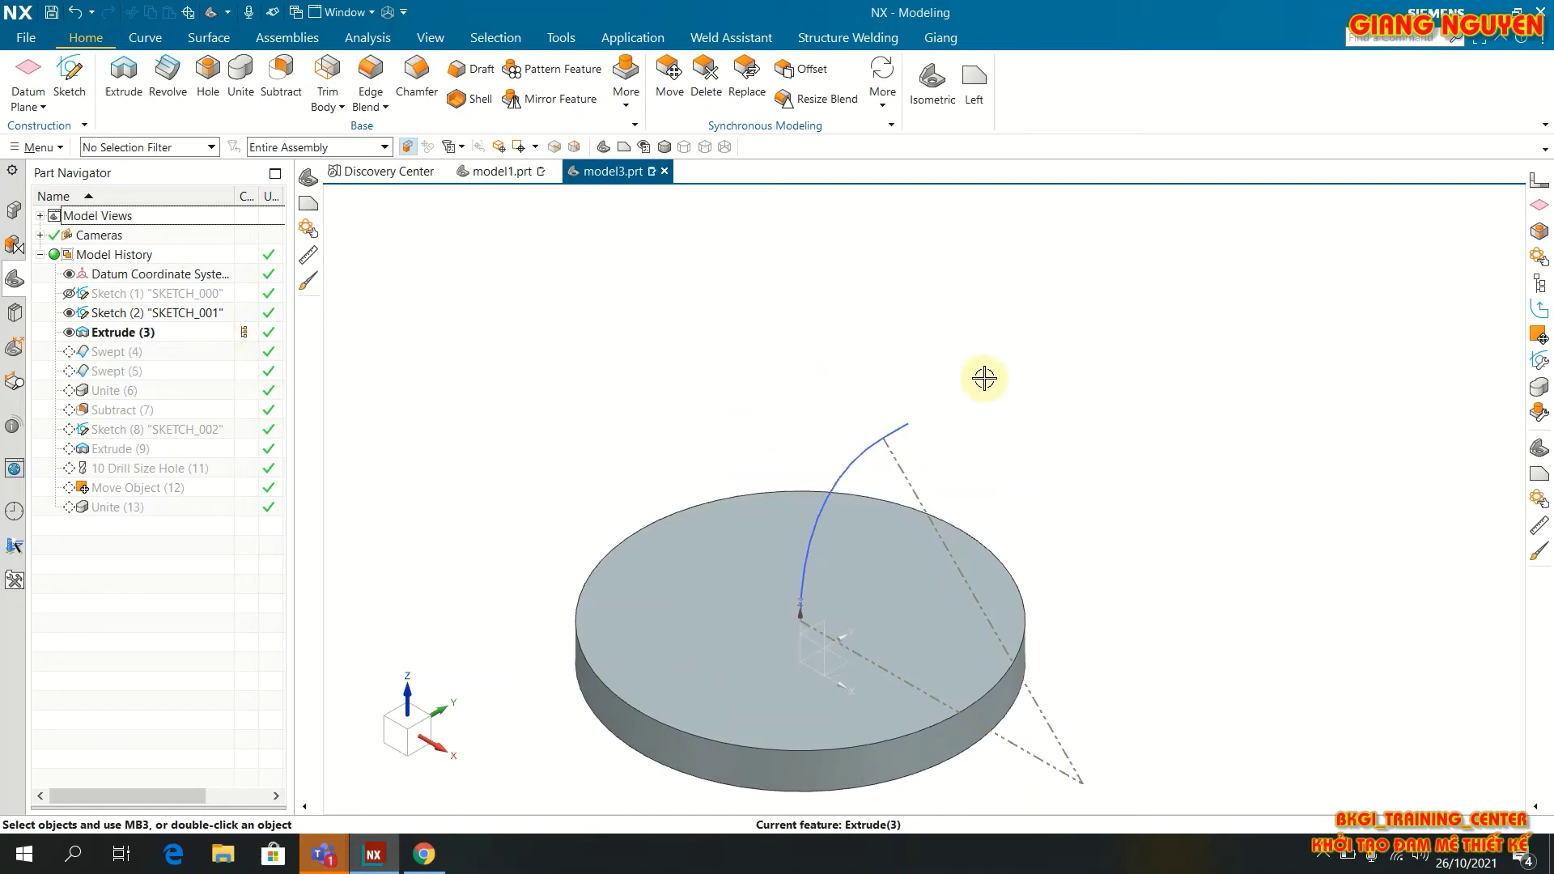
{"action": "scroll", "coordinate": [1048, 631], "scroll_direction": "up", "scroll_amount": 3}
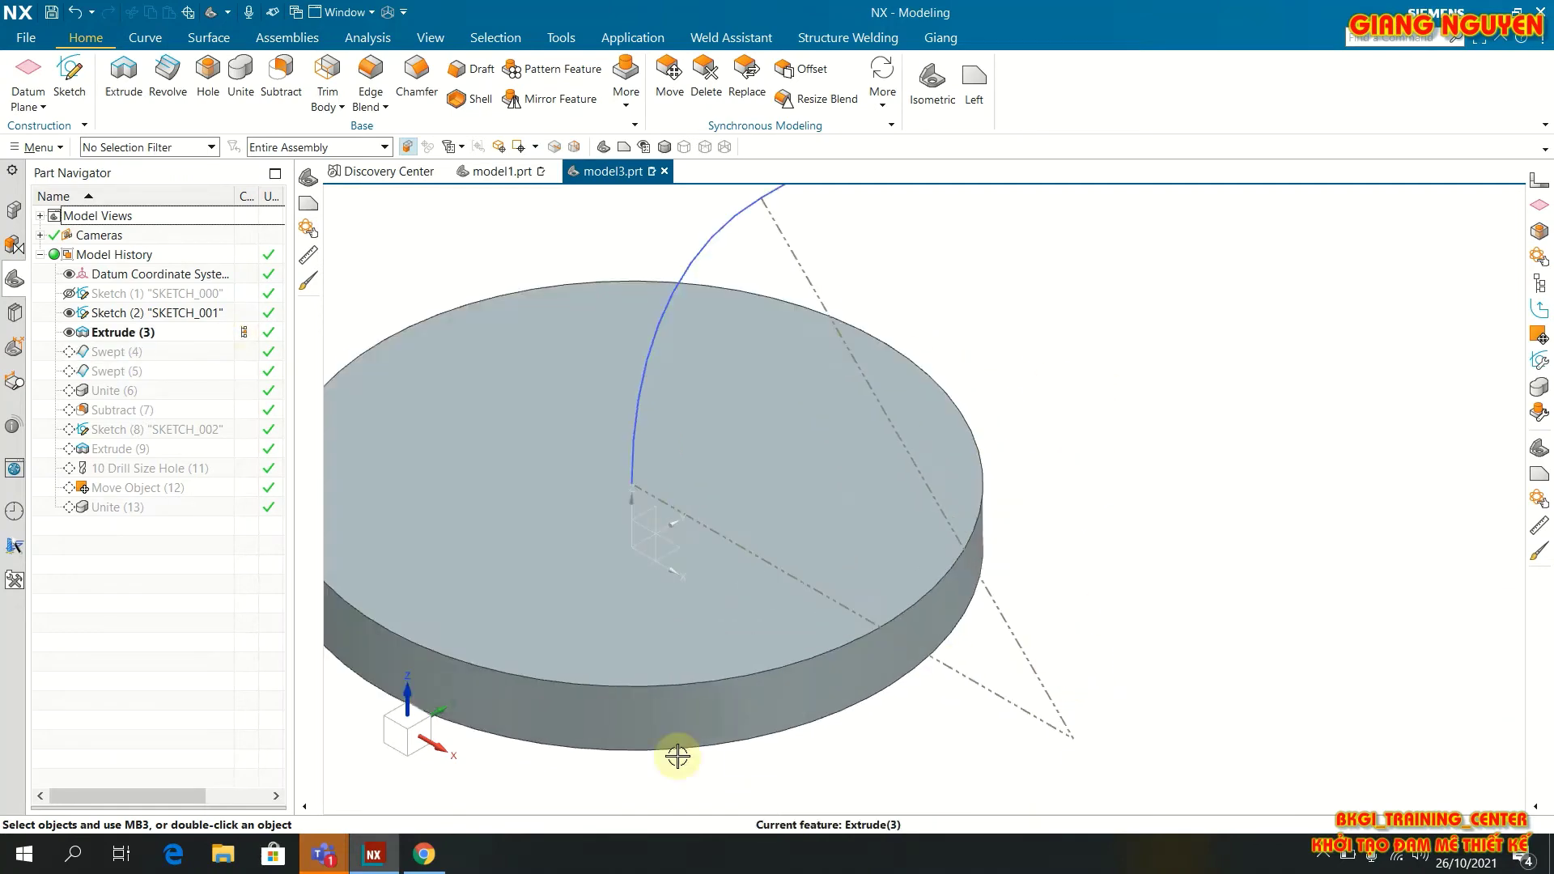
Step: Share the whole screen in the Teams meeting and switch back to NX
{"action": "left_click", "coordinate": [344, 850]}
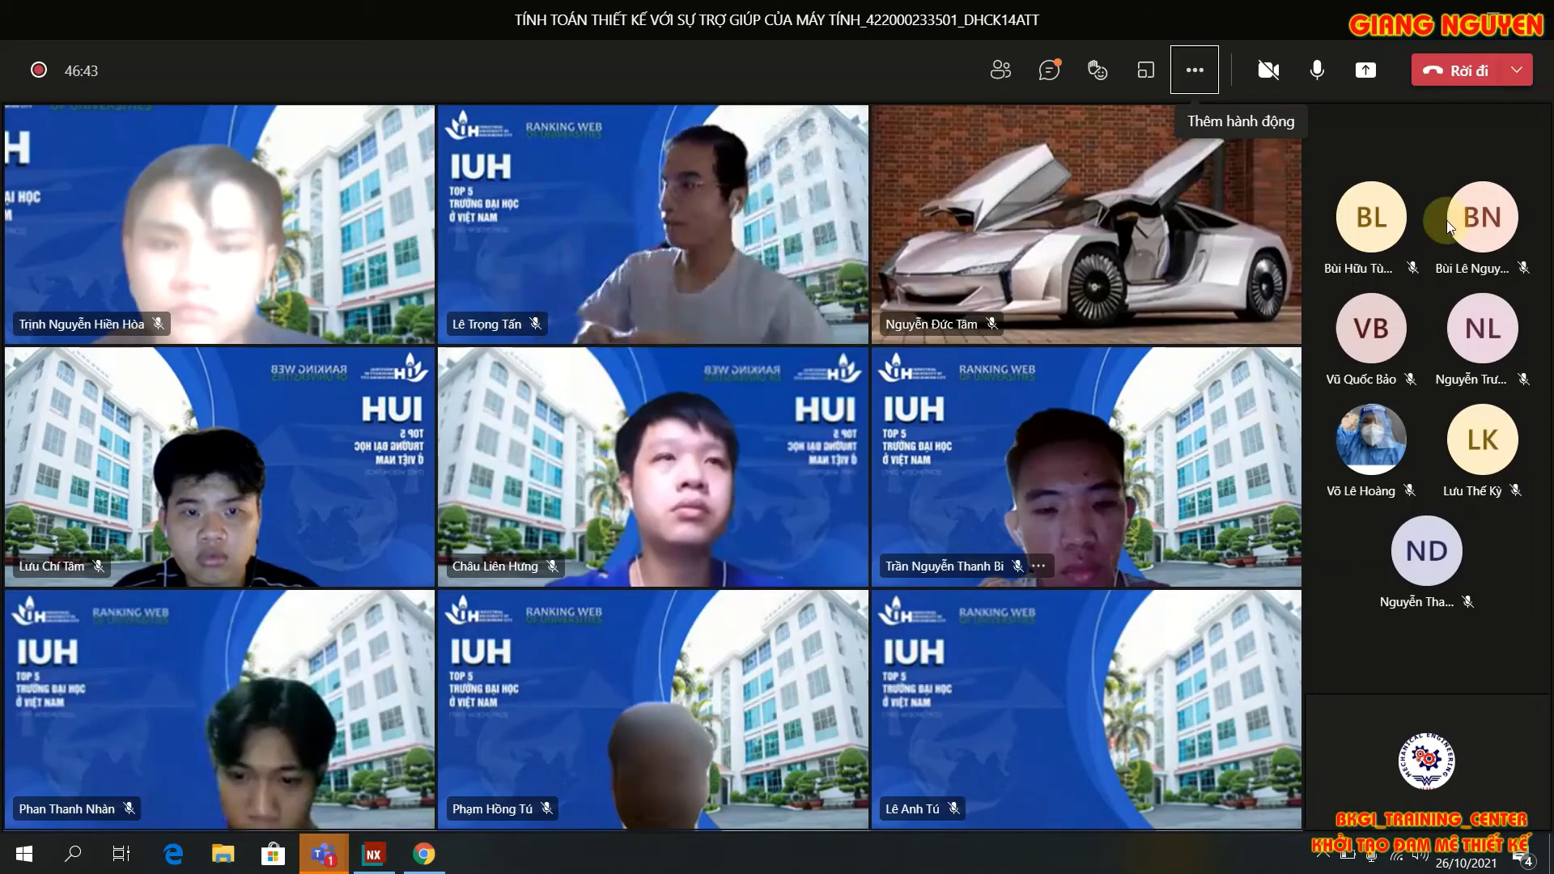
{"action": "left_click", "coordinate": [1365, 81]}
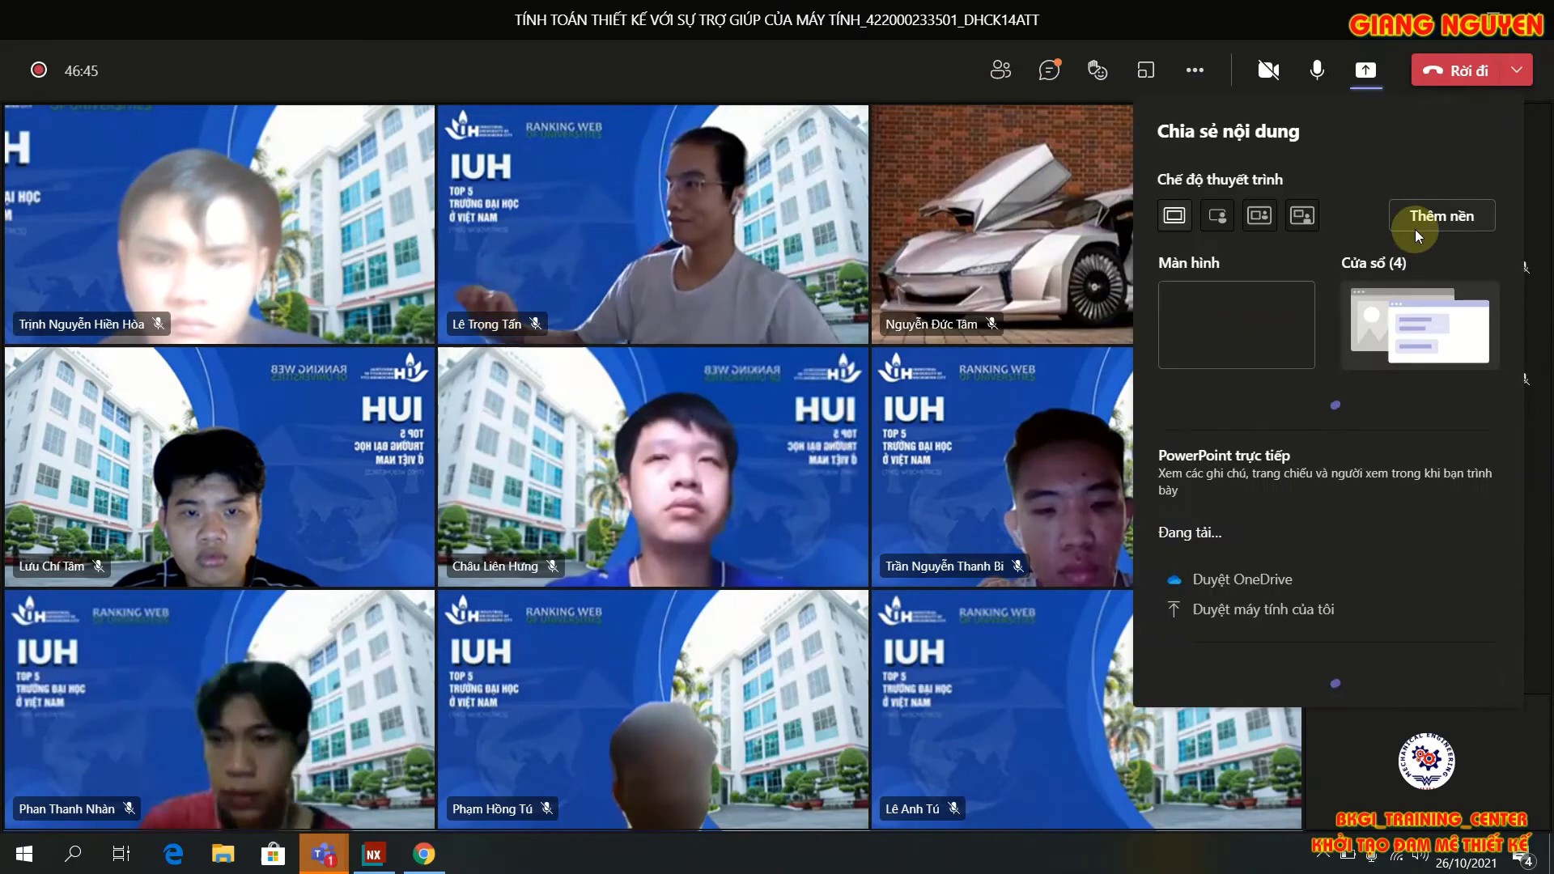
{"action": "left_click", "coordinate": [1198, 324]}
{"action": "left_click", "coordinate": [377, 863]}
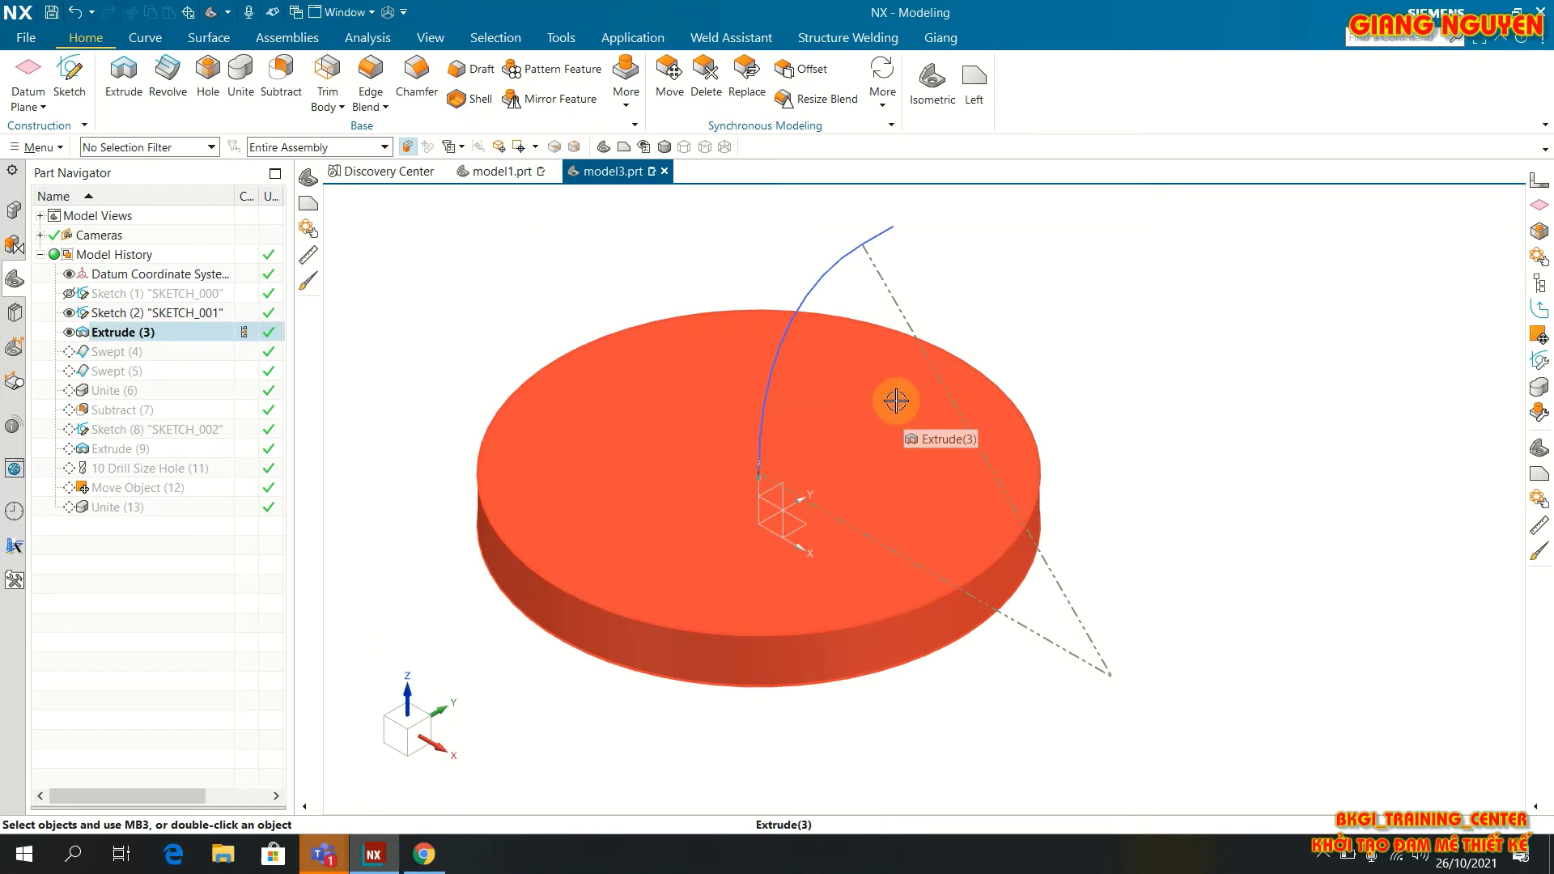
Step: Display the part as a wireframe with dimmed hidden edges and show SKETCH_000 with the base circles
{"action": "scroll", "coordinate": [1210, 426], "scroll_direction": "down", "scroll_amount": 2}
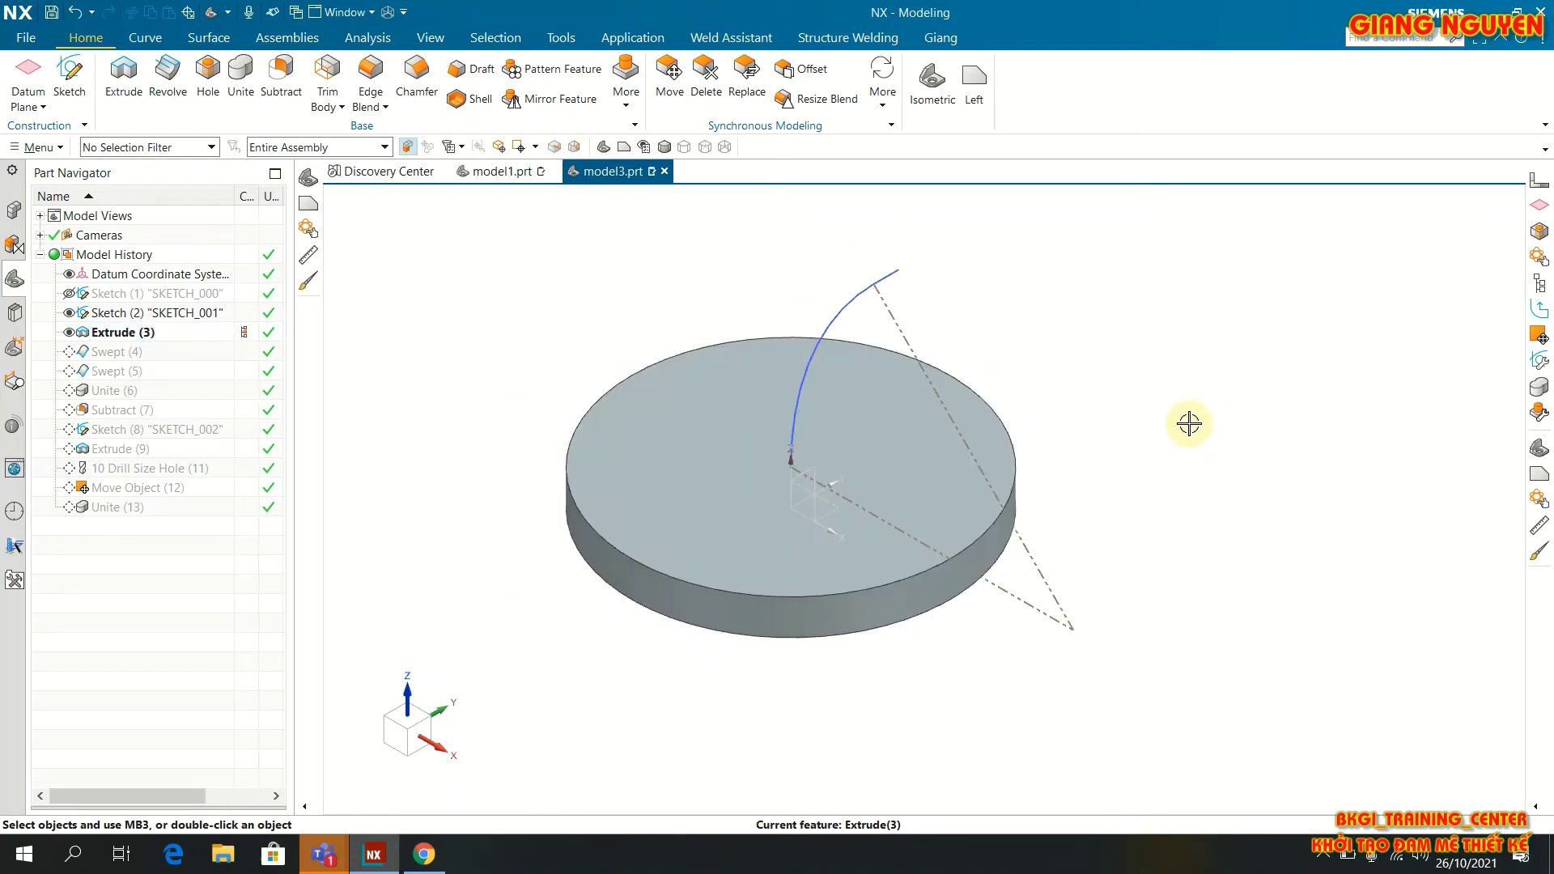
{"action": "scroll", "coordinate": [1113, 424], "scroll_direction": "up", "scroll_amount": 1}
{"action": "scroll", "coordinate": [1076, 405], "scroll_direction": "down", "scroll_amount": 1}
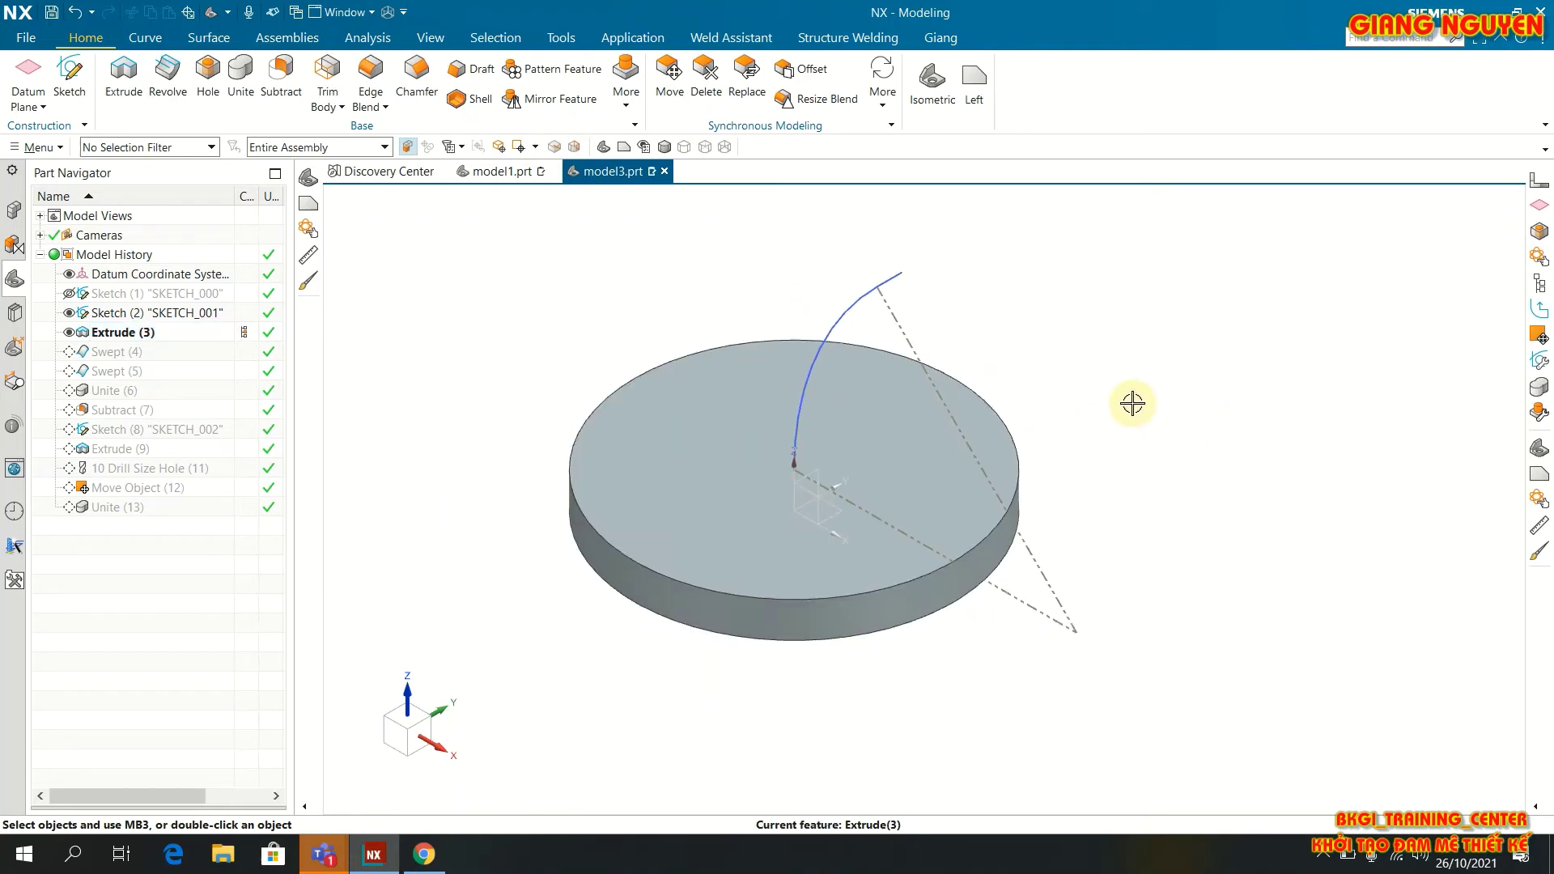
{"action": "right_click_drag", "start_coordinate": [1021, 271], "coordinate": [1068, 272]}
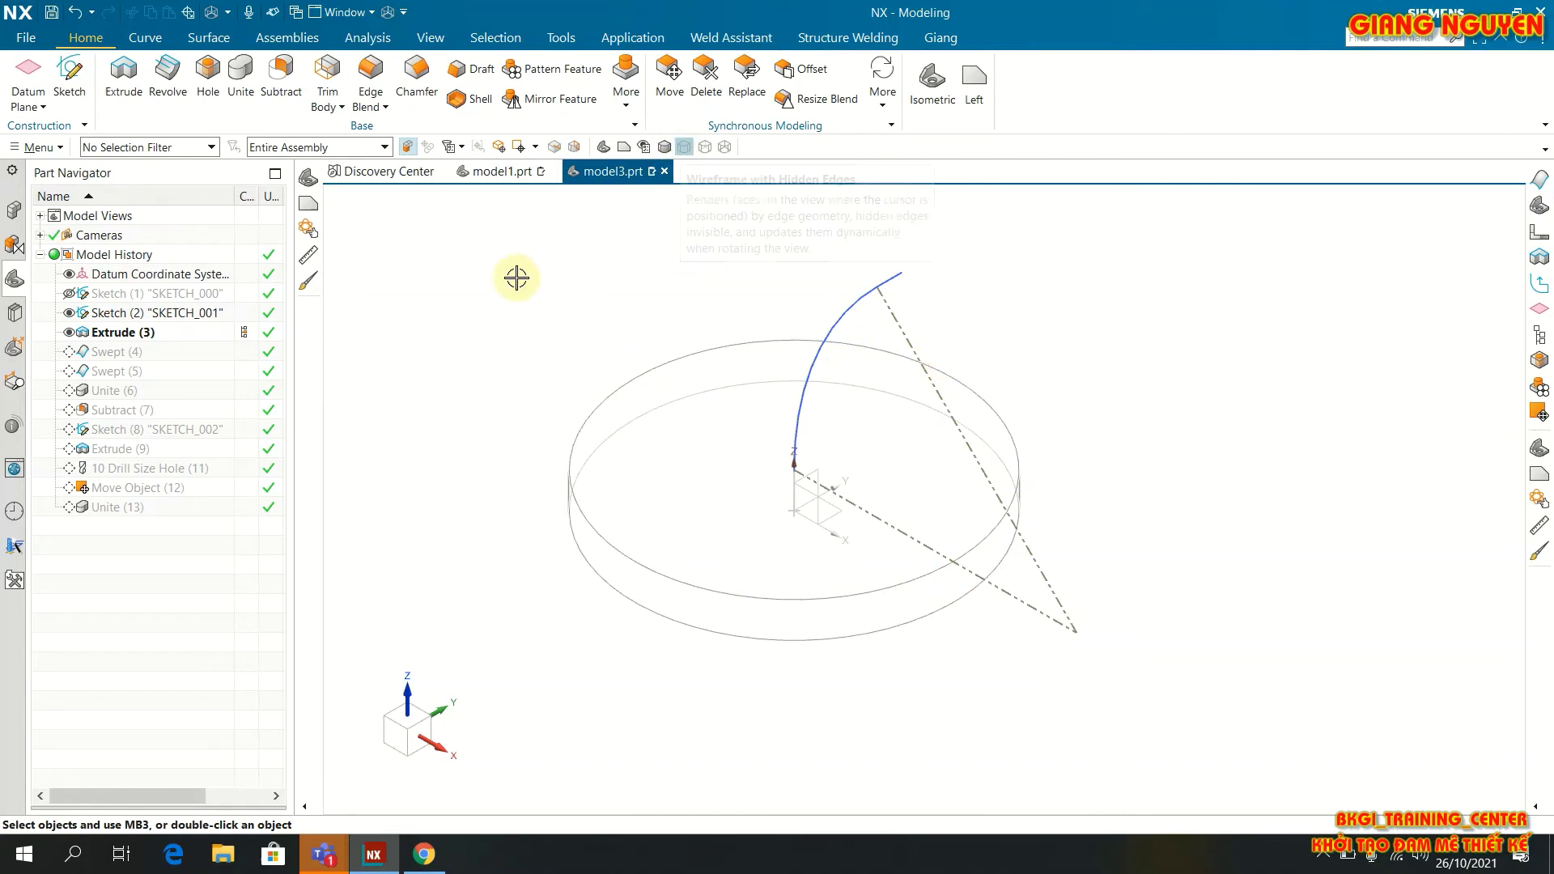
{"action": "left_click", "coordinate": [69, 293]}
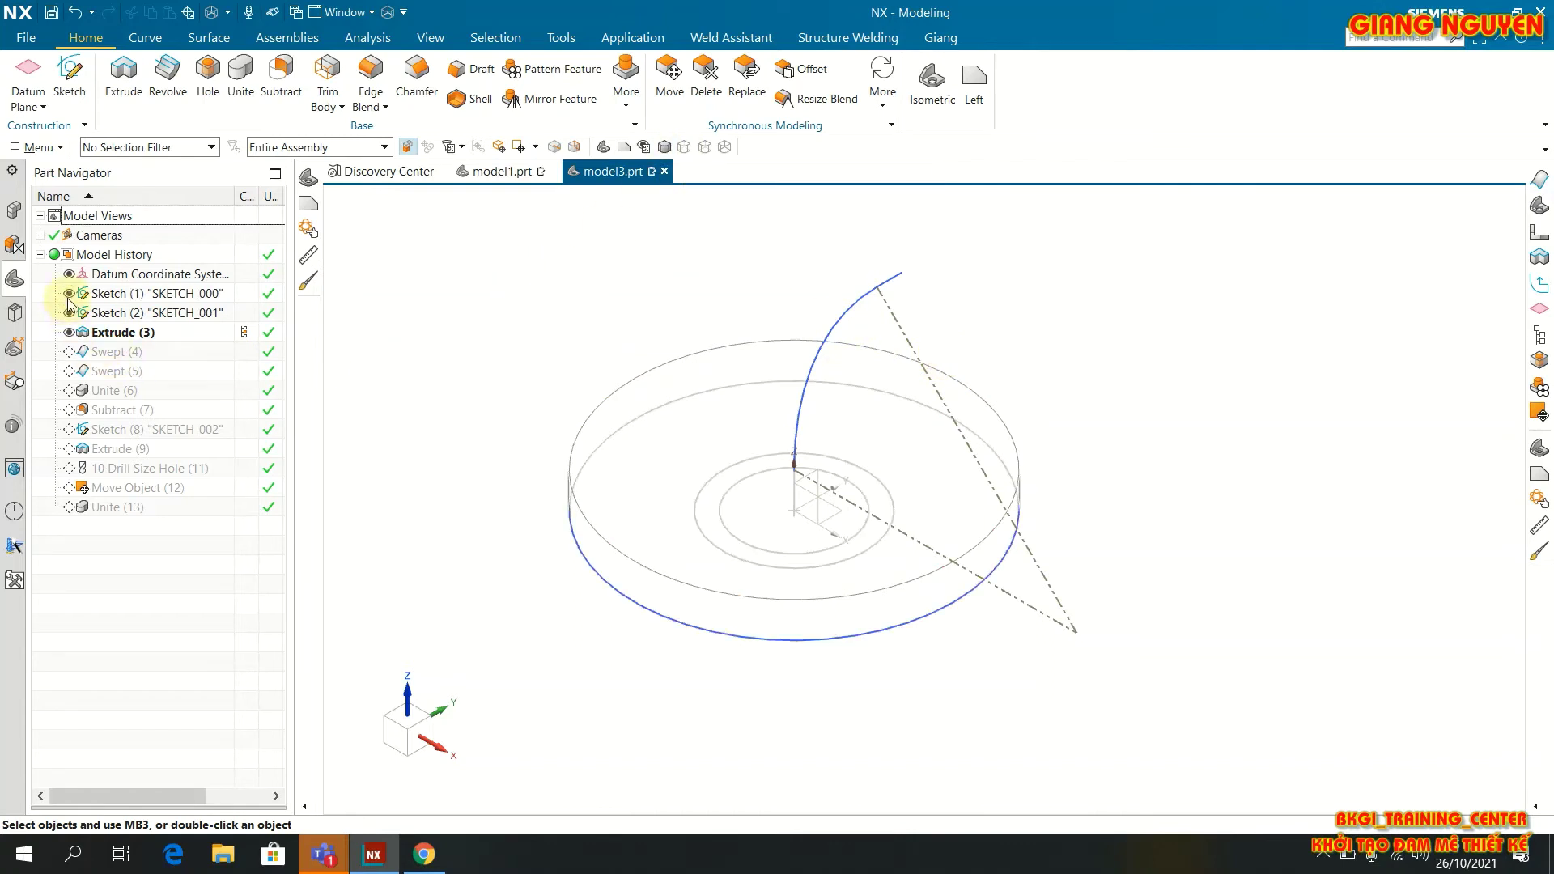
{"action": "scroll", "coordinate": [822, 486], "scroll_direction": "up", "scroll_amount": 2}
{"action": "scroll", "coordinate": [1107, 440], "scroll_direction": "down", "scroll_amount": 3}
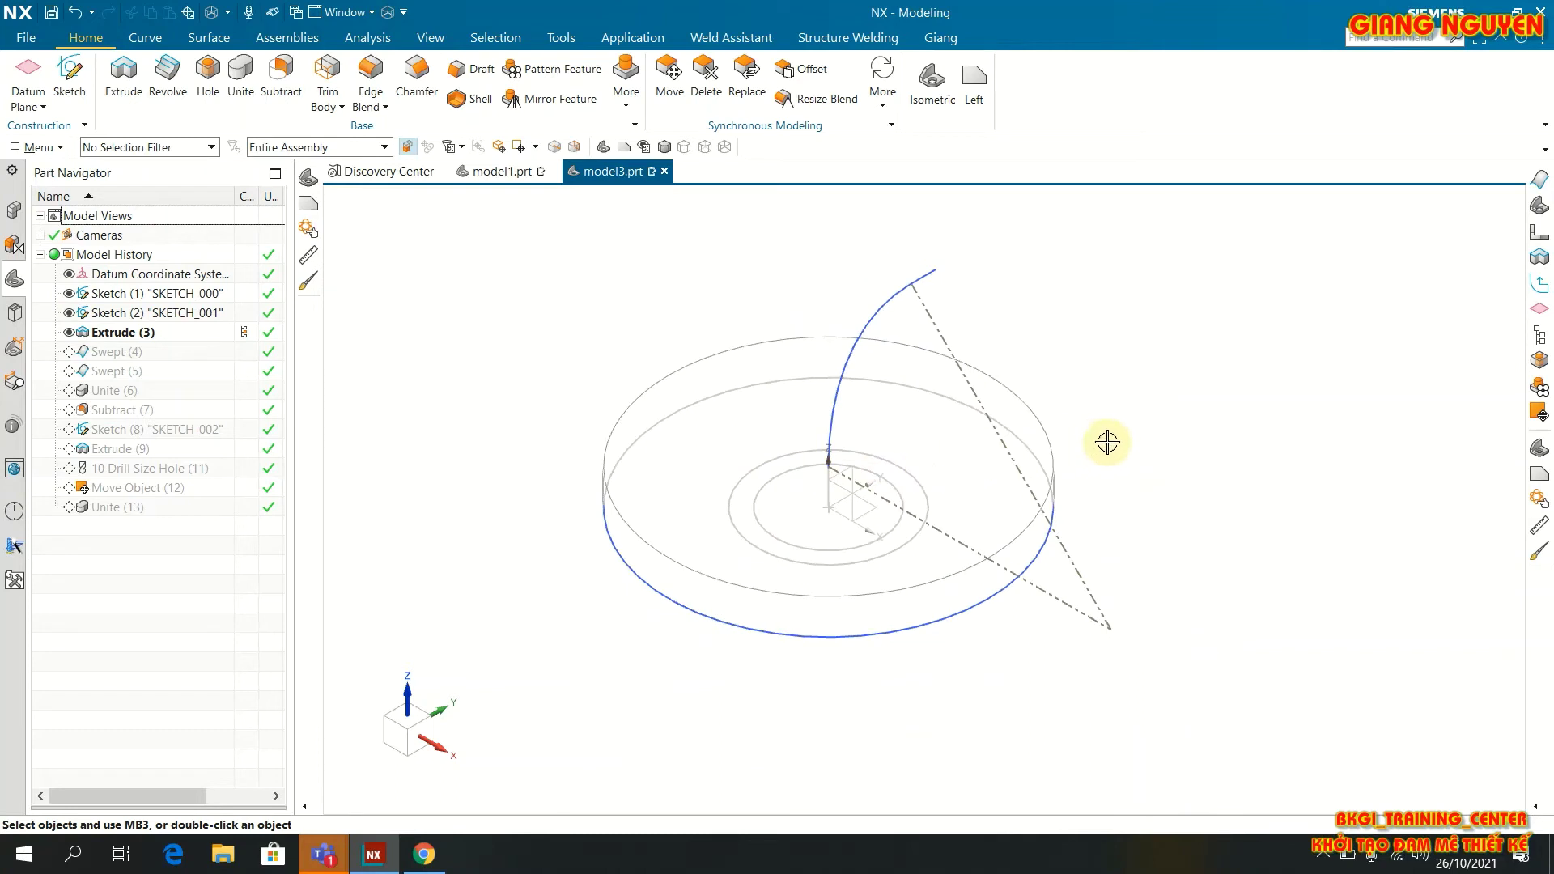
Step: Start a Swept feature and select the larger of the two small concentric base circles as its single-curve section
{"action": "scroll", "coordinate": [930, 318], "scroll_direction": "up", "scroll_amount": 2}
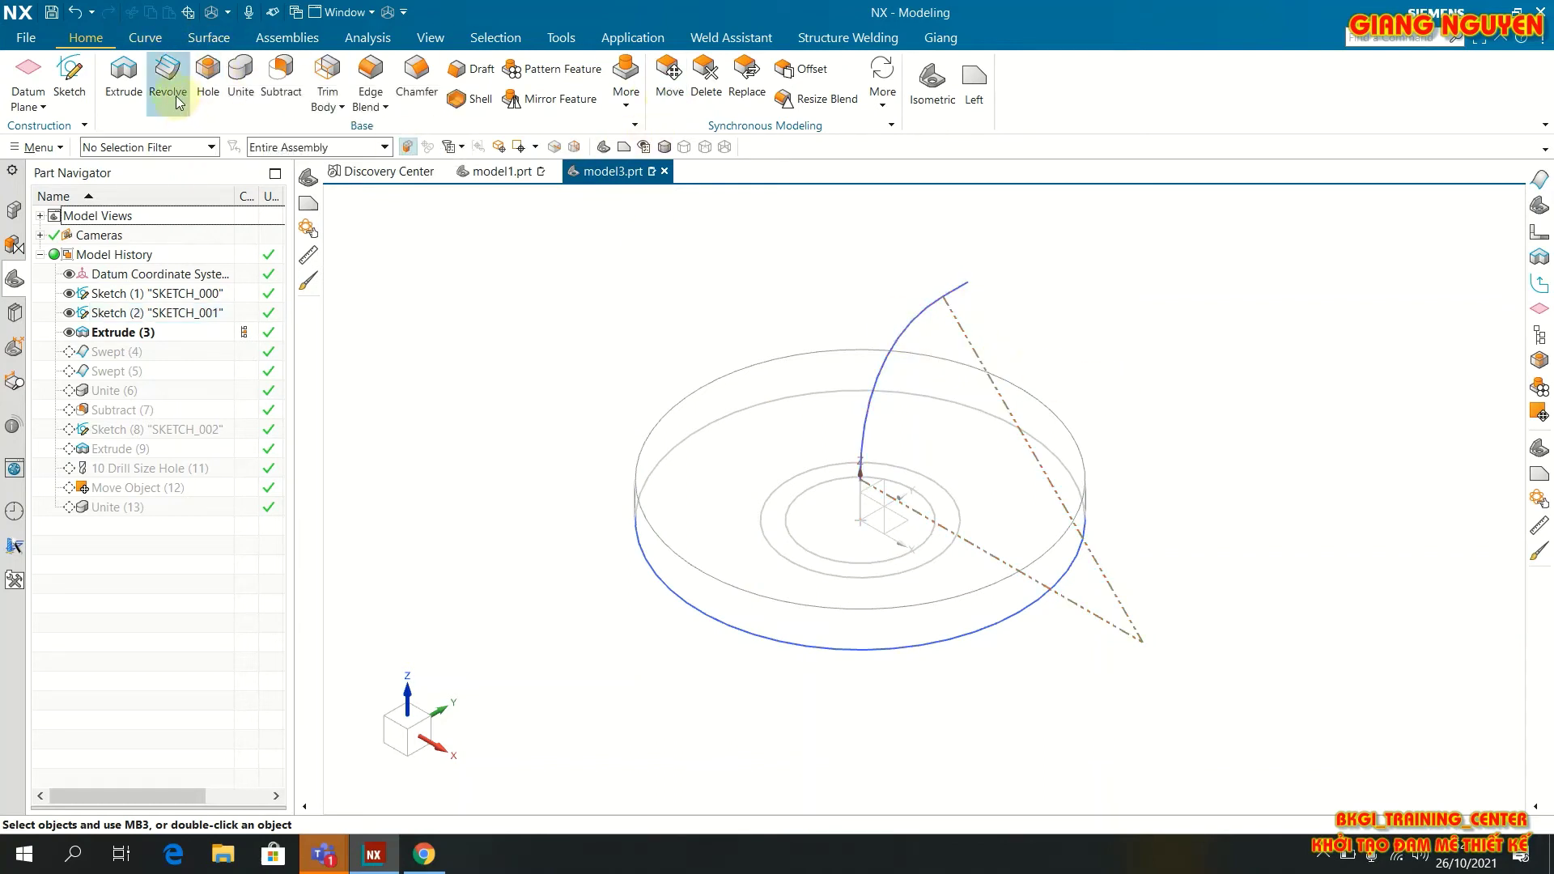
{"action": "left_click", "coordinate": [624, 109]}
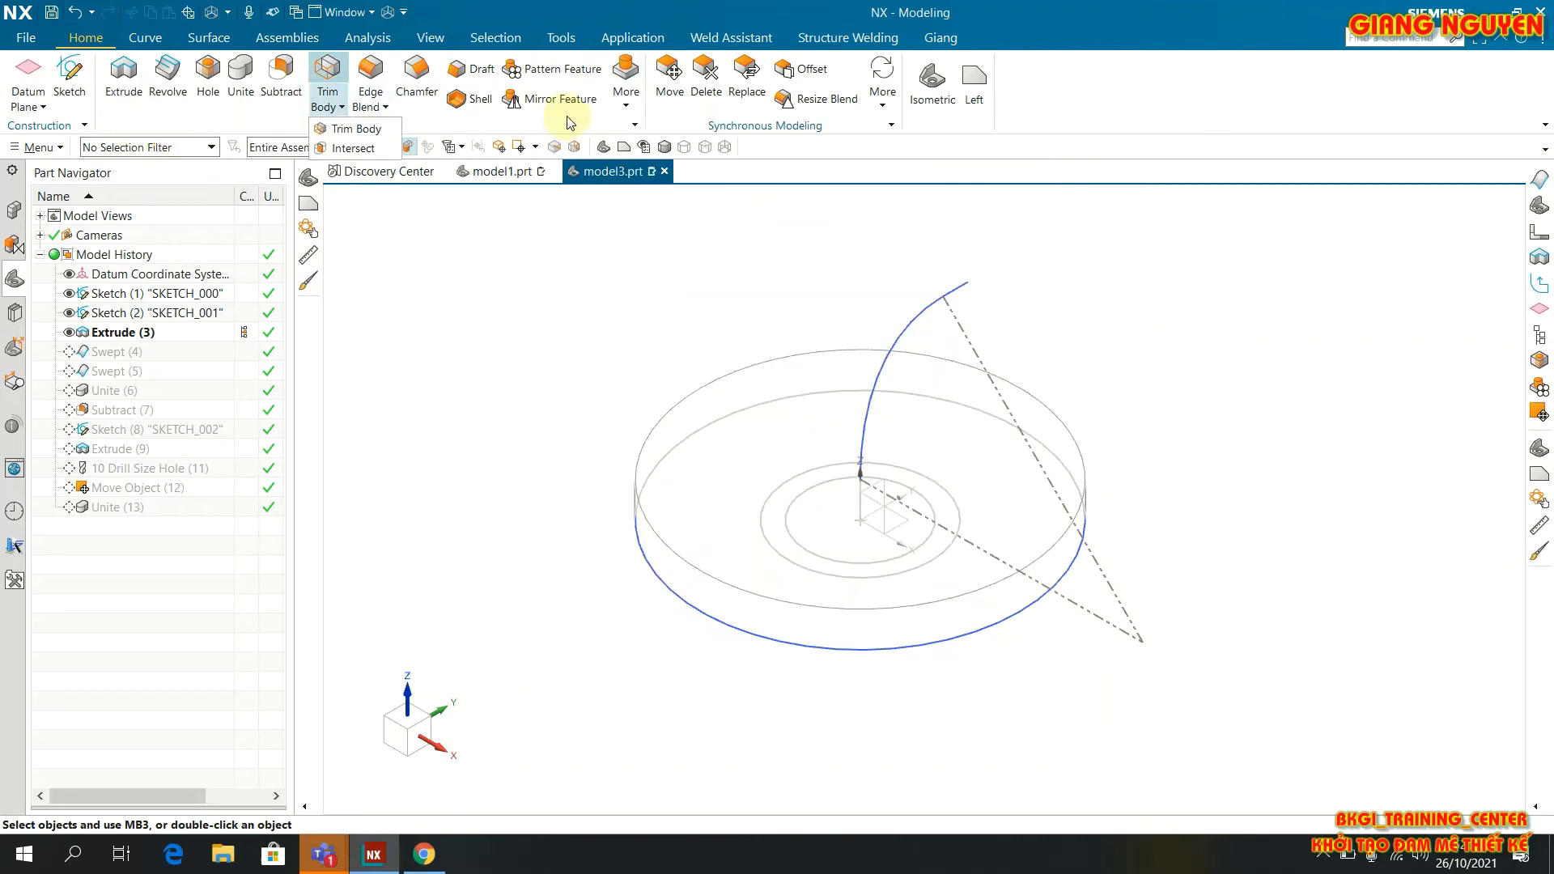
{"action": "left_click", "coordinate": [626, 89]}
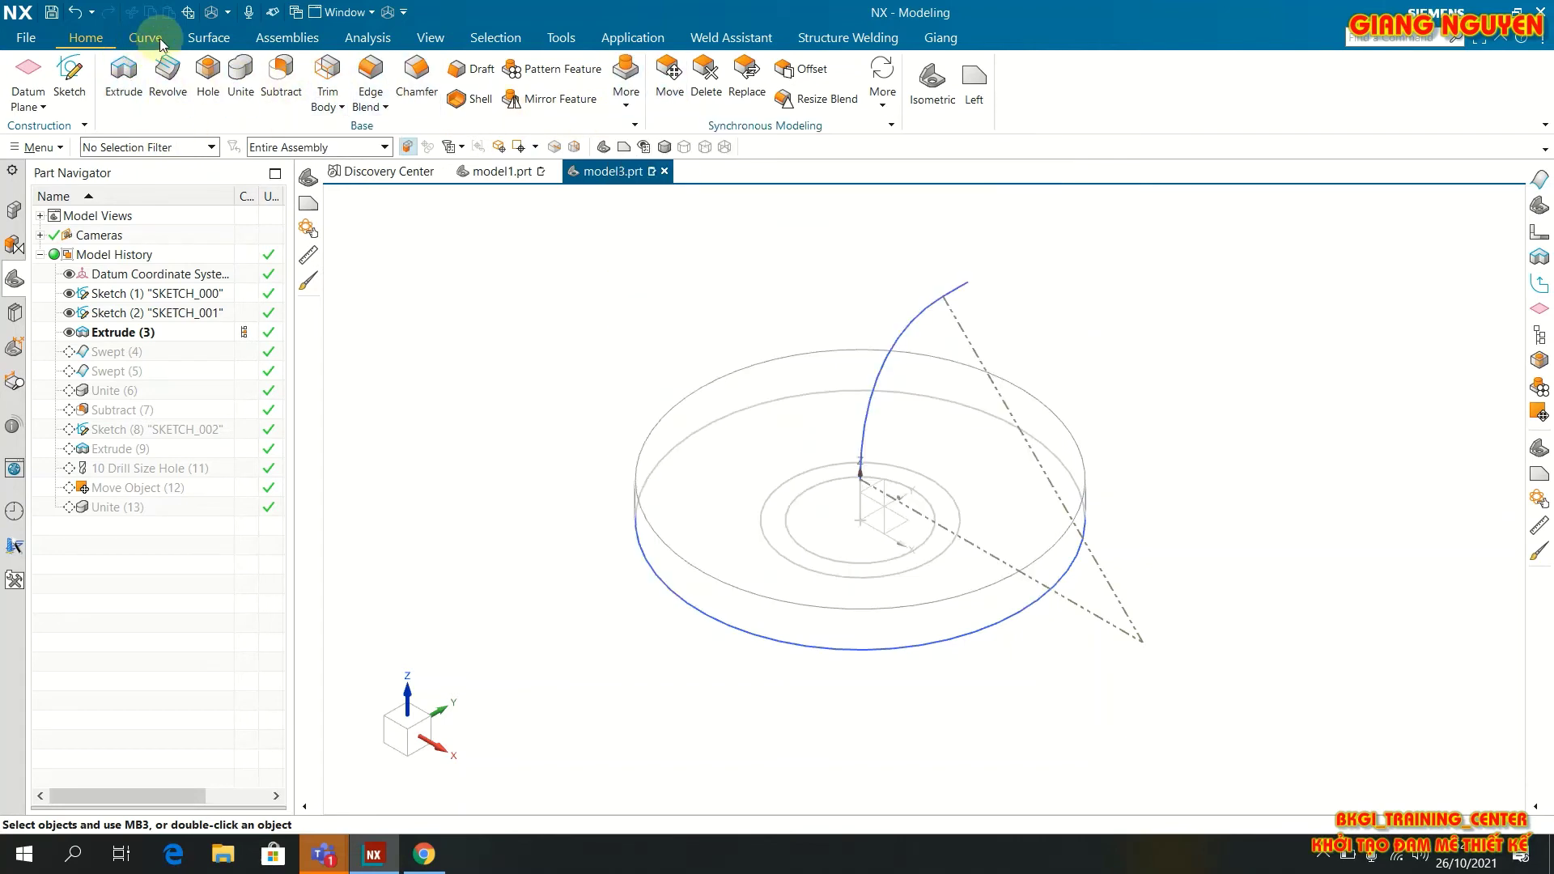
{"action": "left_click", "coordinate": [209, 37]}
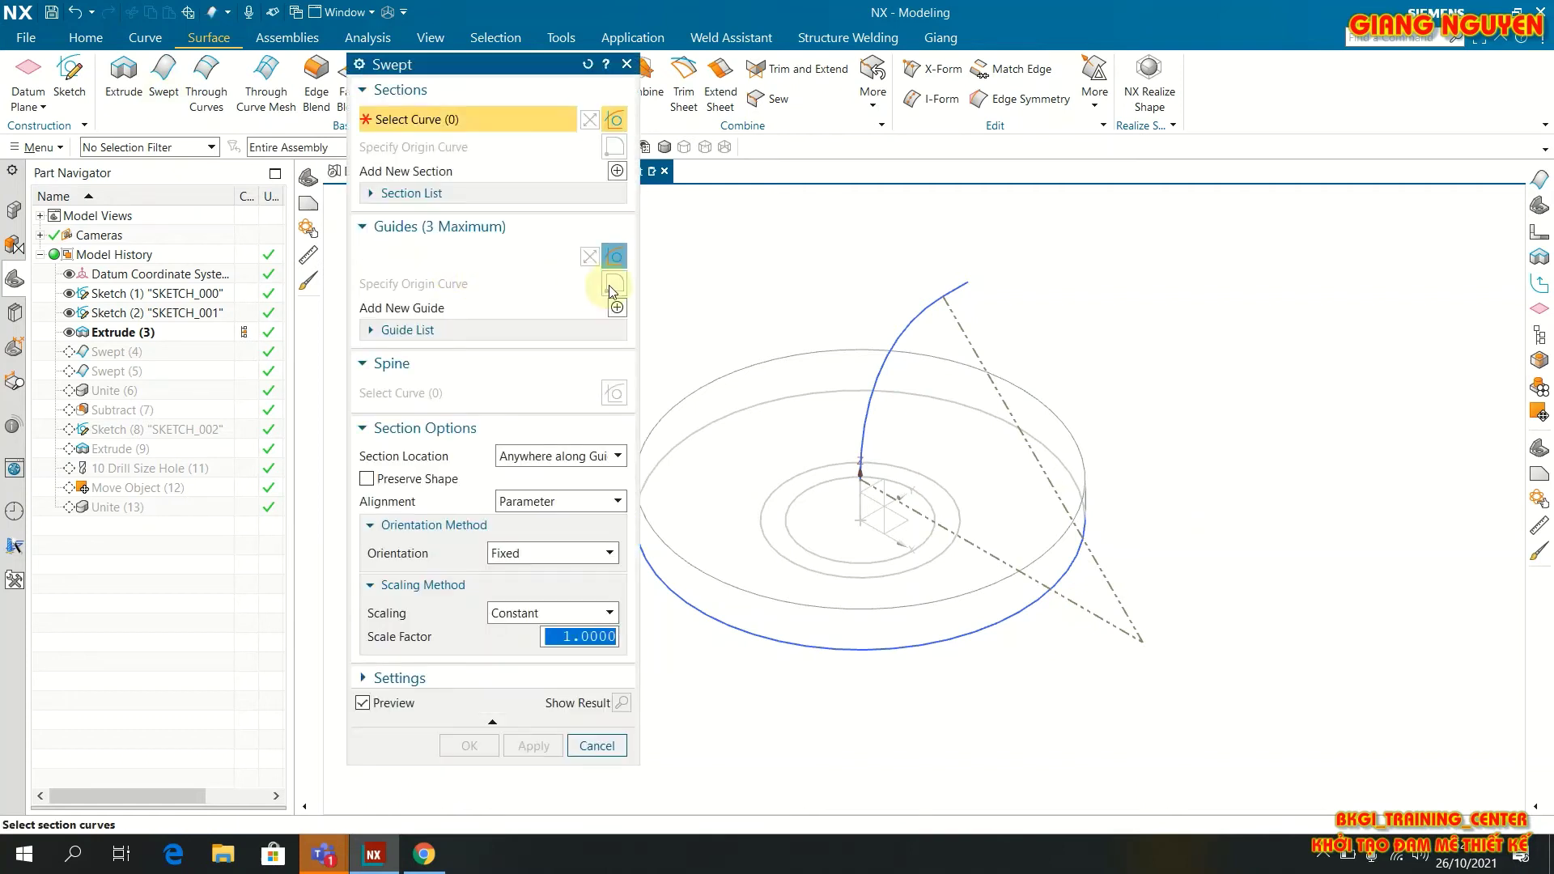
{"action": "scroll", "coordinate": [1080, 356], "scroll_direction": "down", "scroll_amount": 2}
{"action": "scroll", "coordinate": [857, 365], "scroll_direction": "up", "scroll_amount": 2}
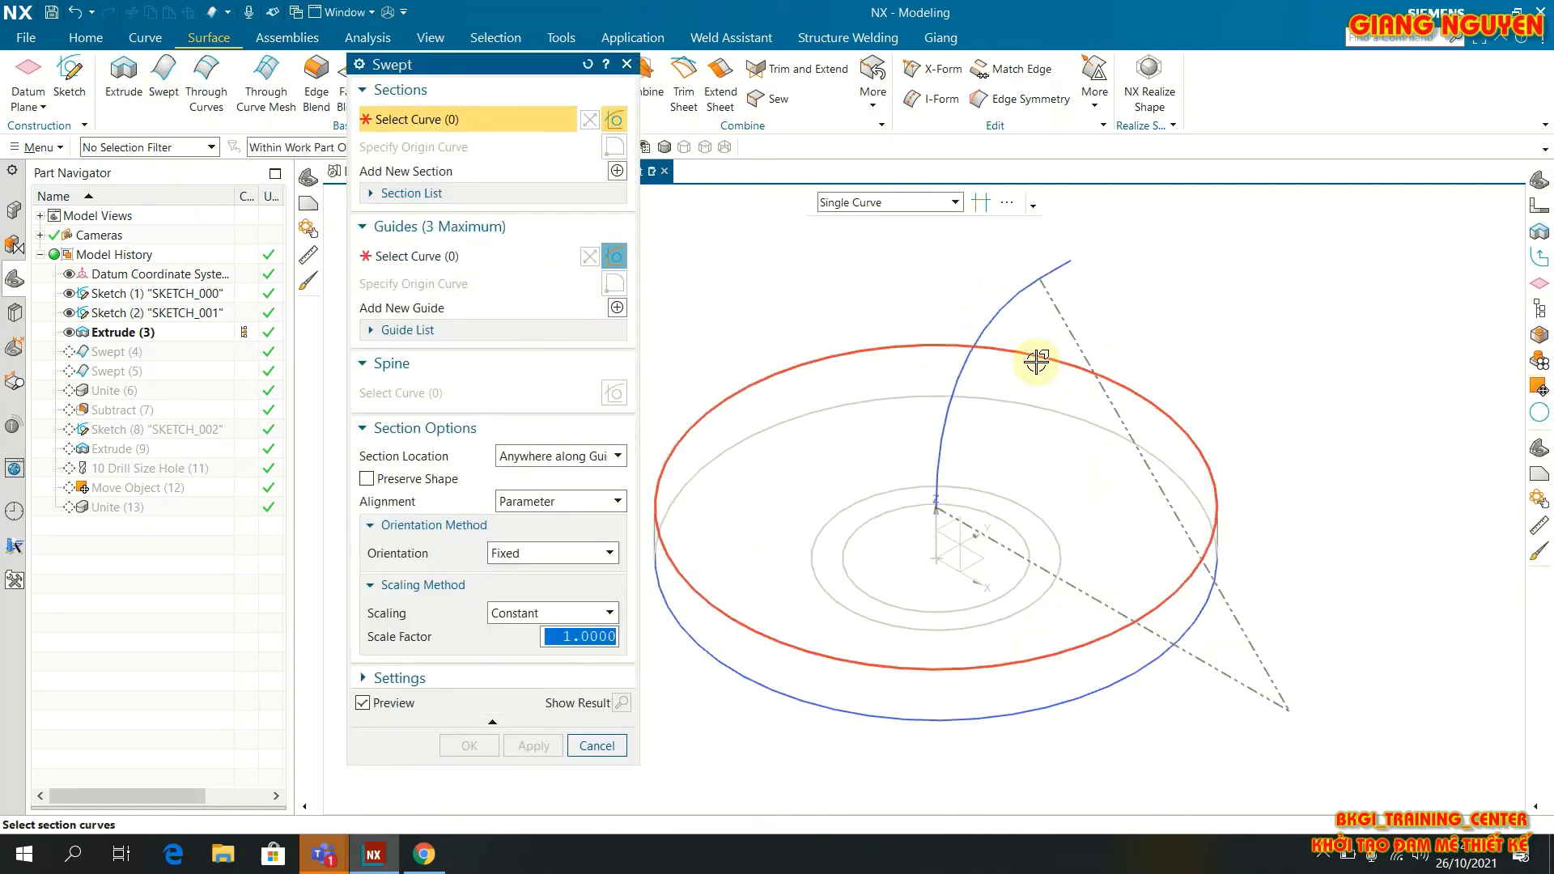
{"action": "scroll", "coordinate": [1026, 392], "scroll_direction": "down", "scroll_amount": 2}
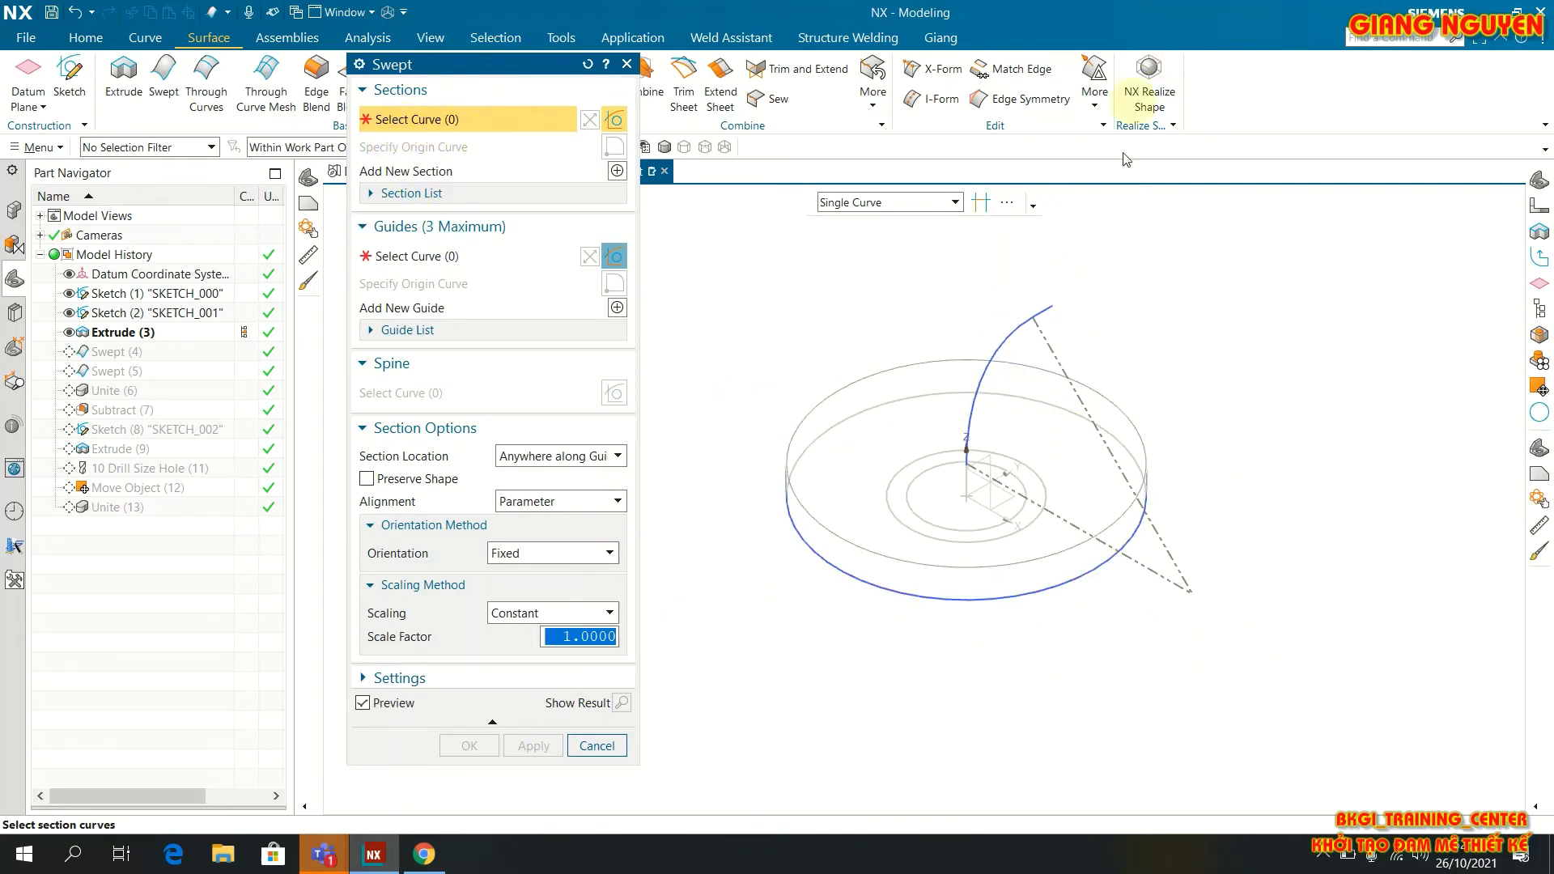
{"action": "left_click", "coordinate": [890, 202]}
{"action": "left_click", "coordinate": [875, 224]}
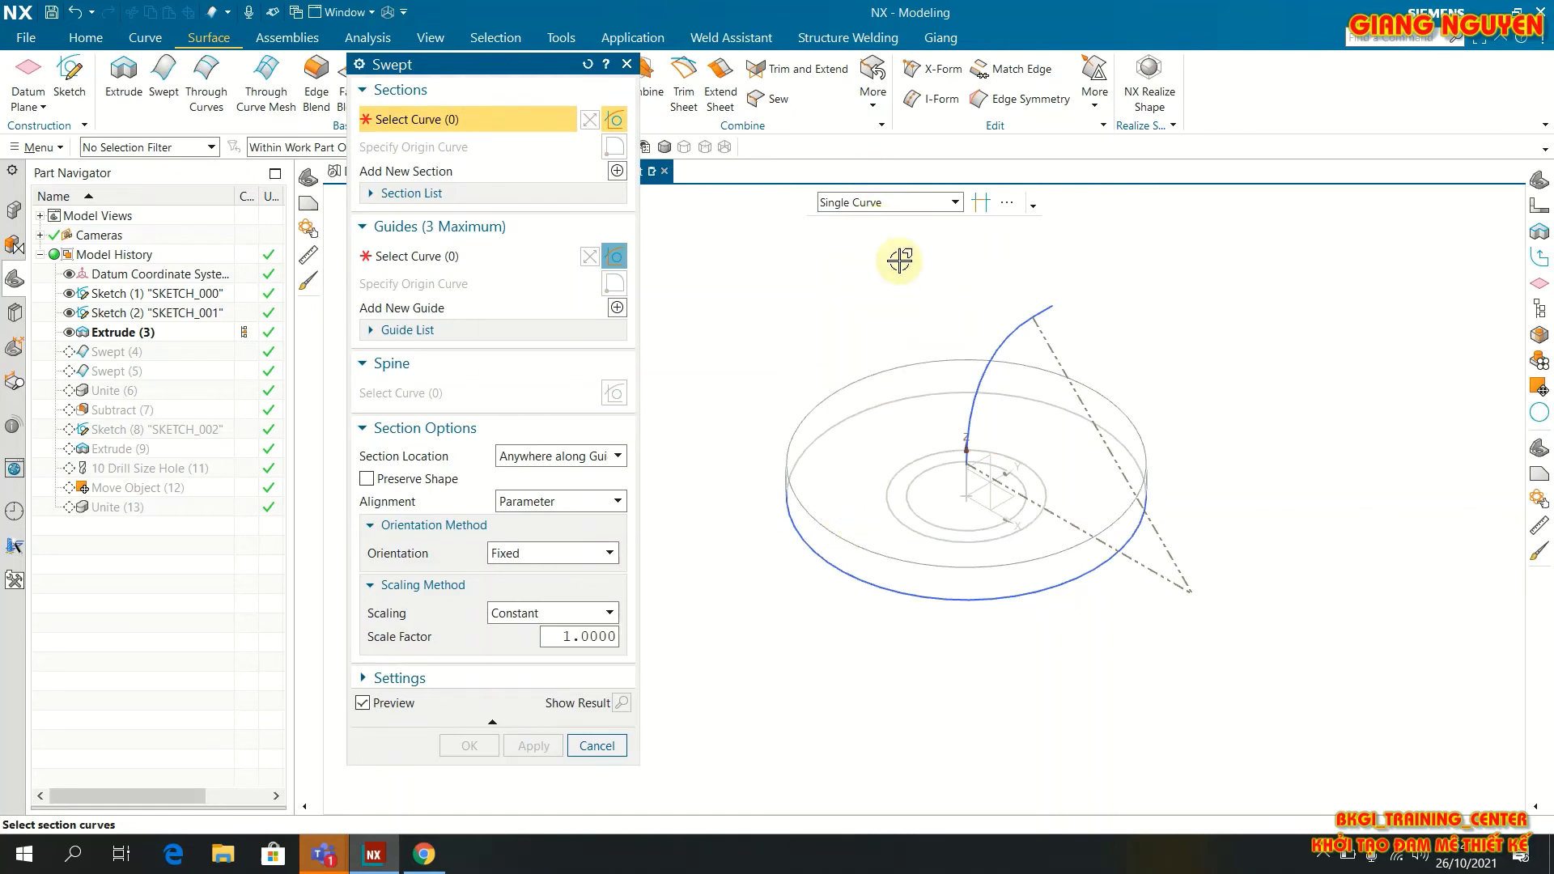
{"action": "left_click", "coordinate": [899, 465]}
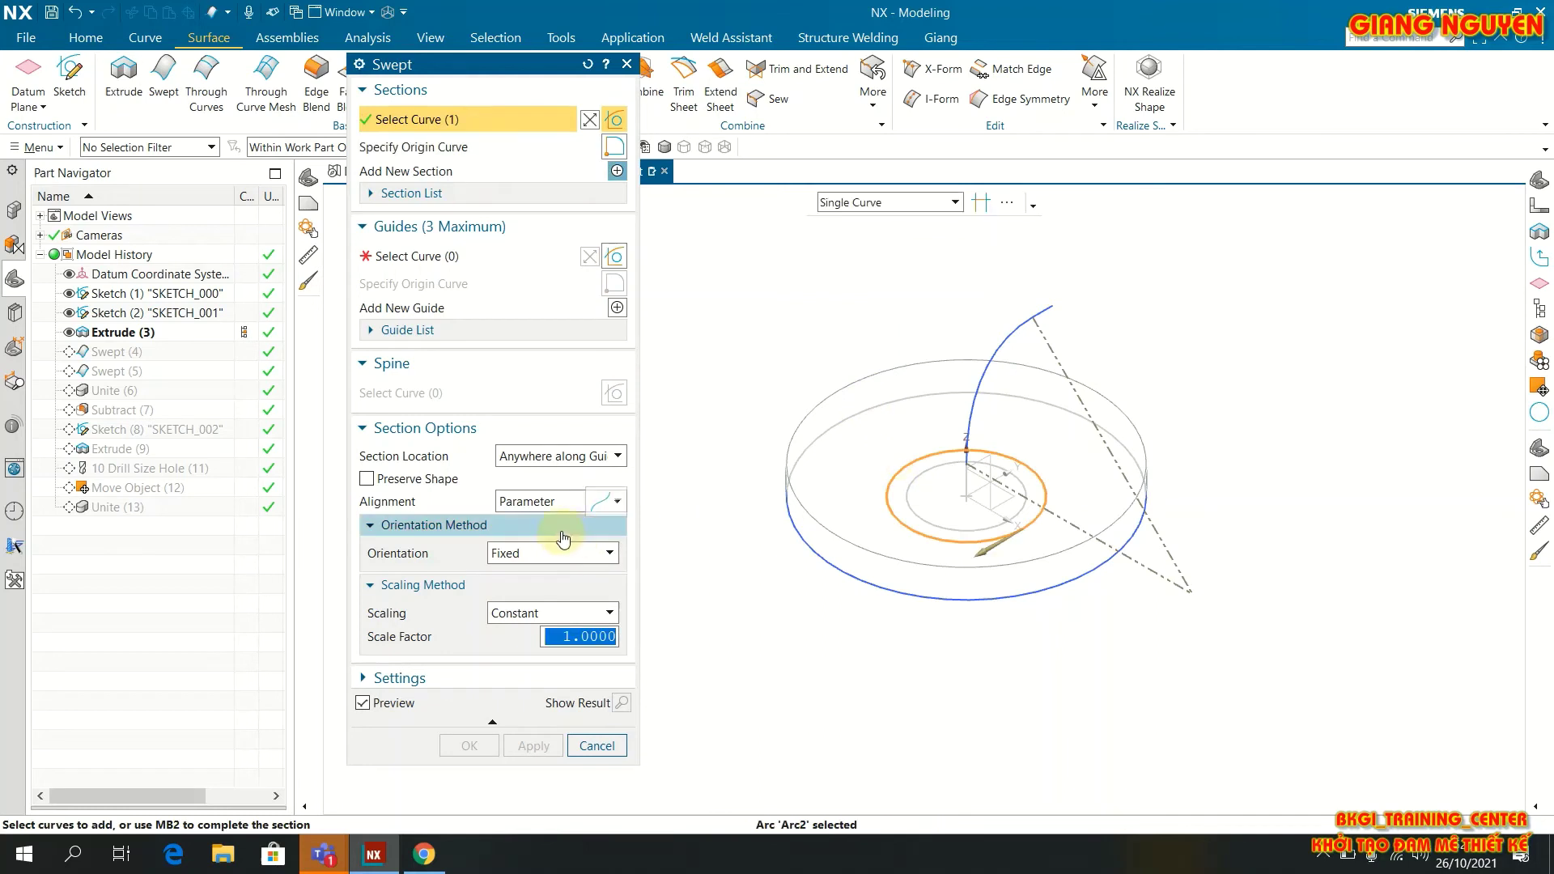
Step: Set the connected bend path of SKETCH_001 as the guide and create the outer pipe sweep, keeping the Swept command active
{"action": "left_click", "coordinate": [422, 257]}
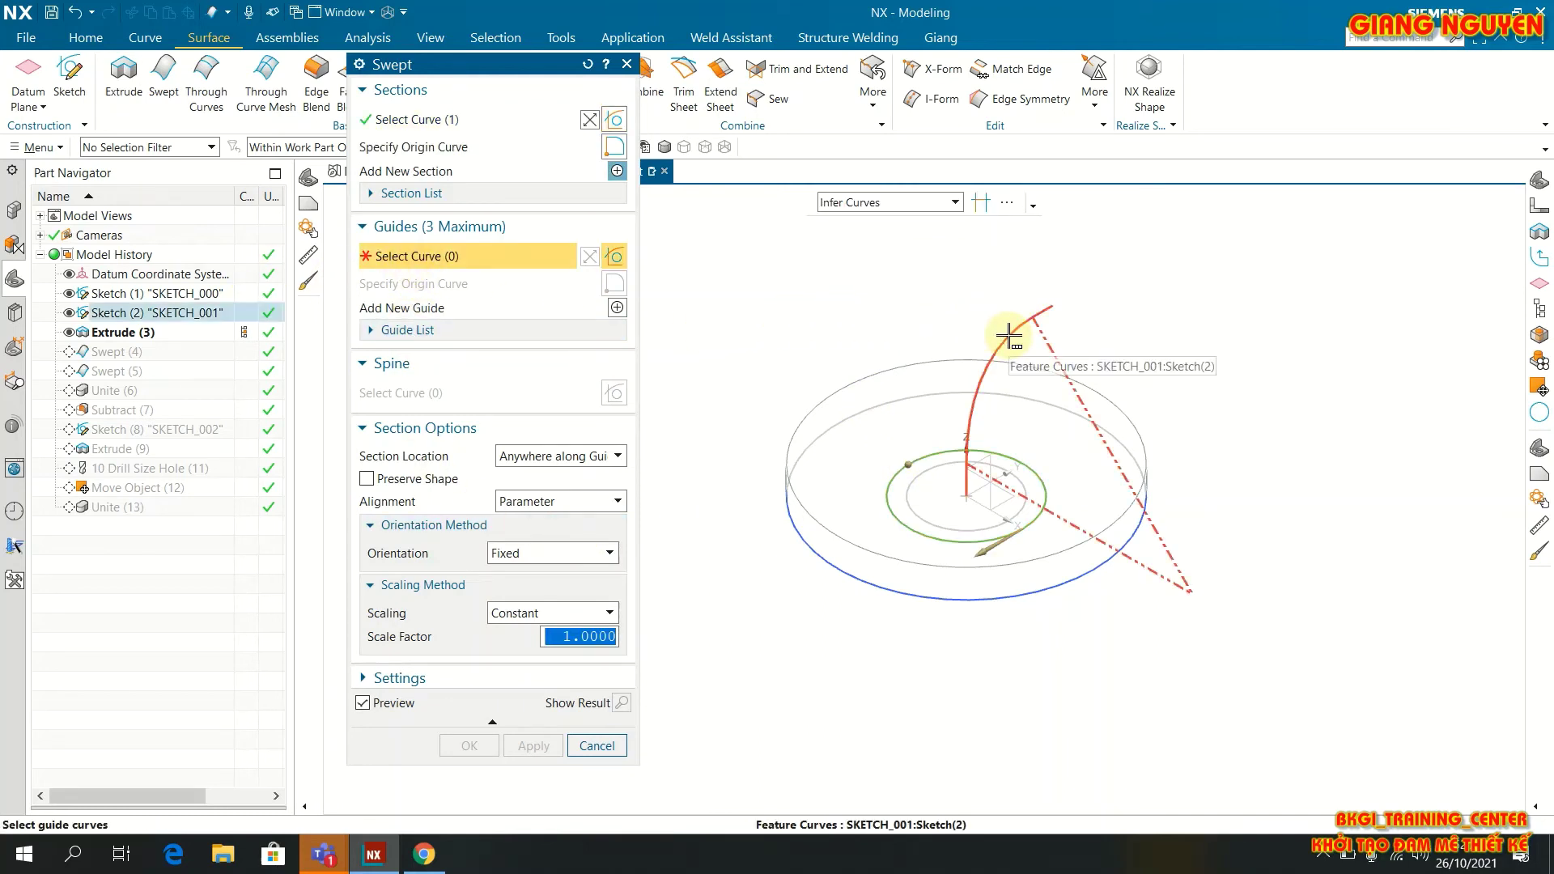
{"action": "left_click", "coordinate": [886, 202]}
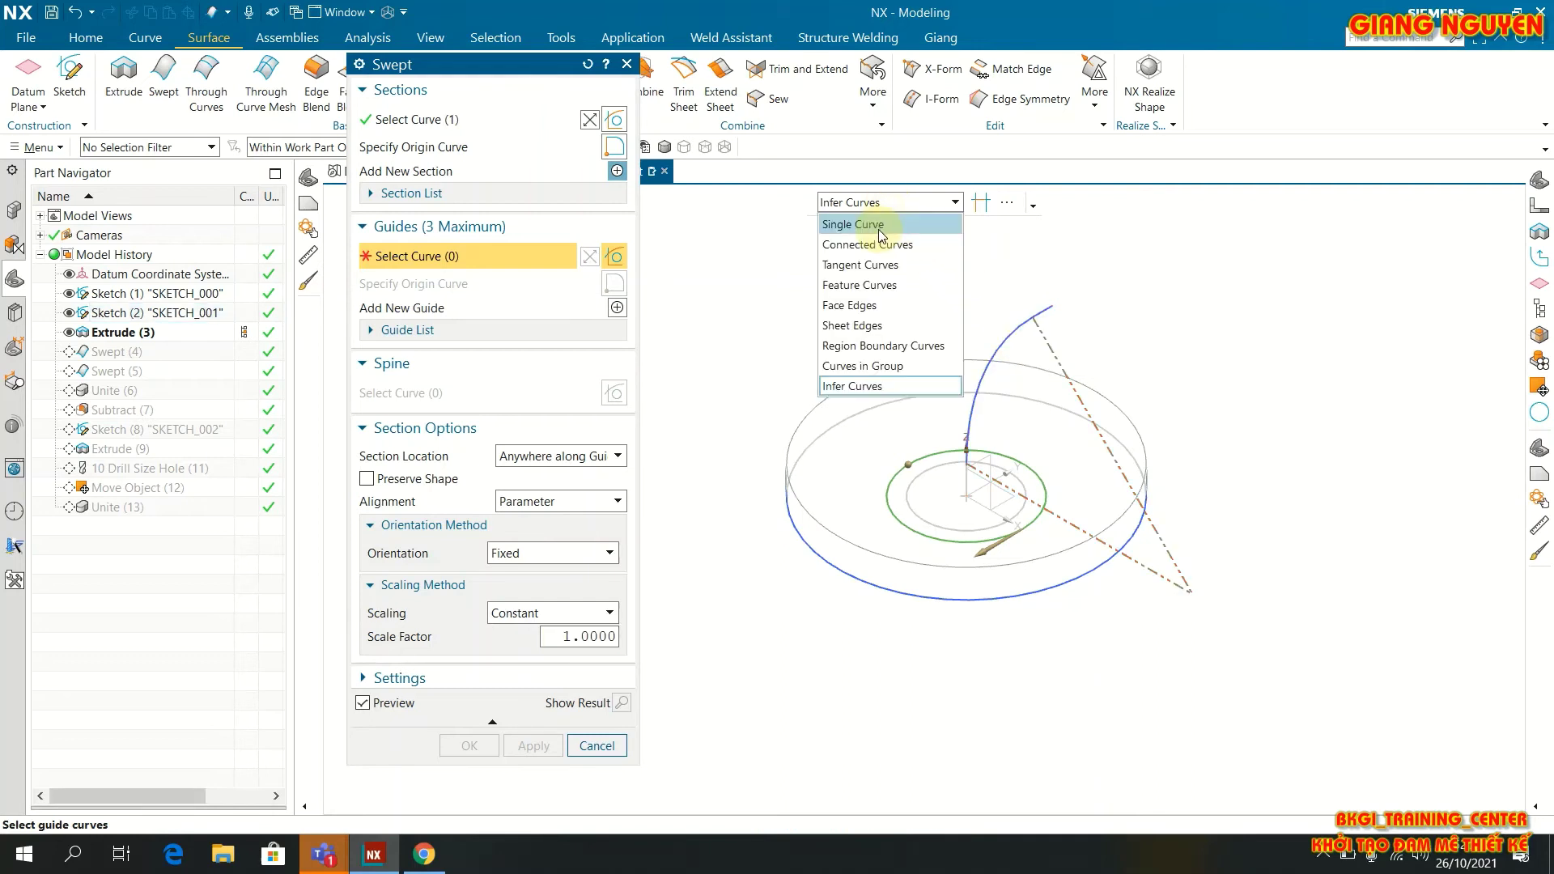
{"action": "left_click", "coordinate": [878, 231]}
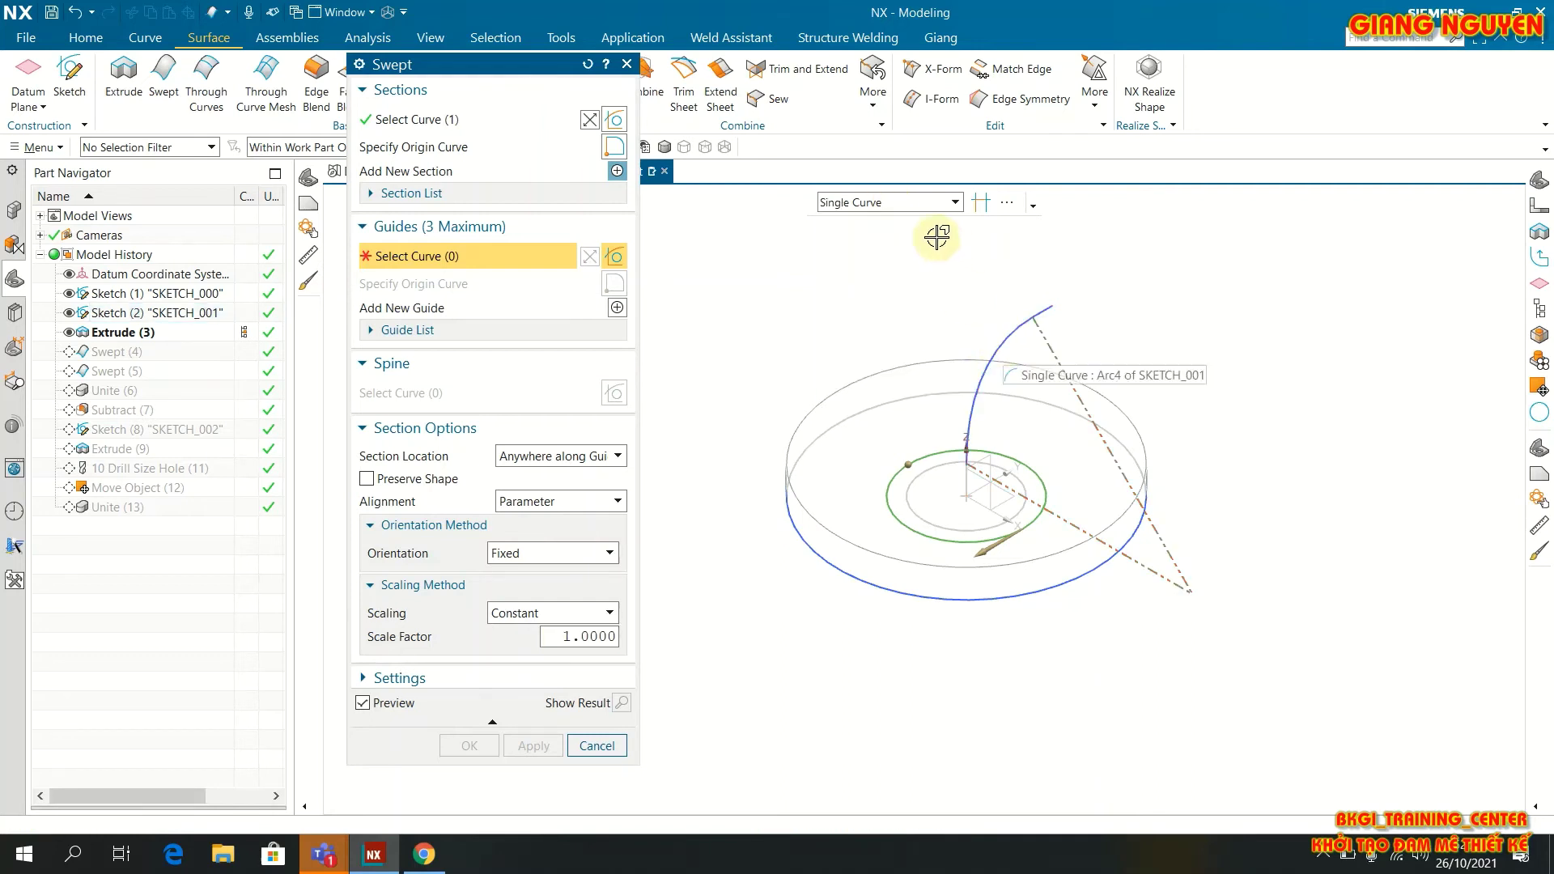
{"action": "left_click", "coordinate": [907, 210]}
{"action": "left_click", "coordinate": [891, 237]}
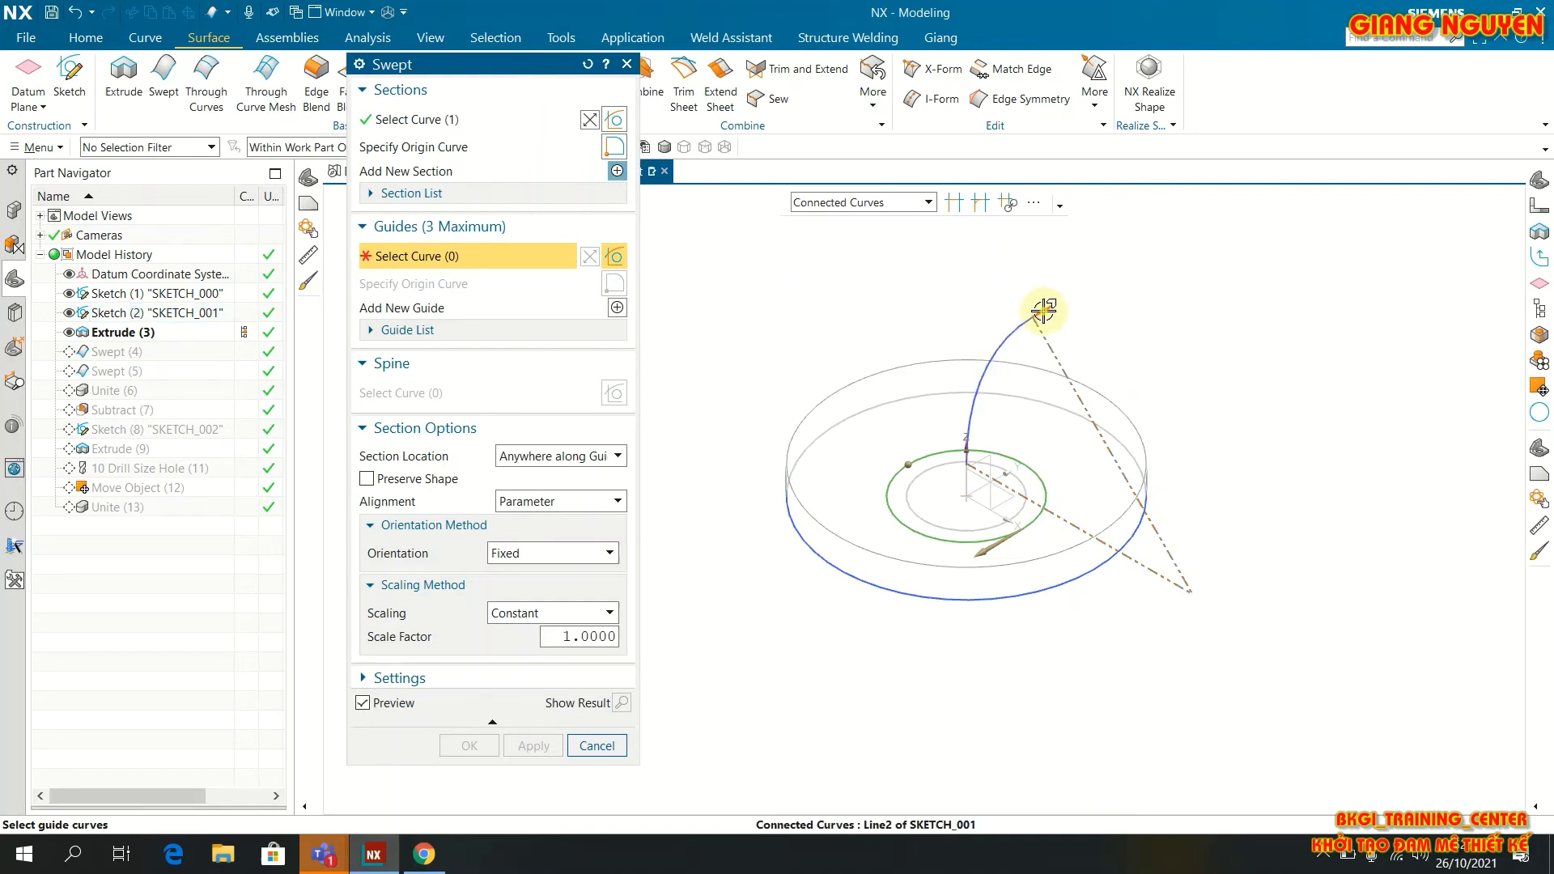
{"action": "left_click", "coordinate": [1044, 310]}
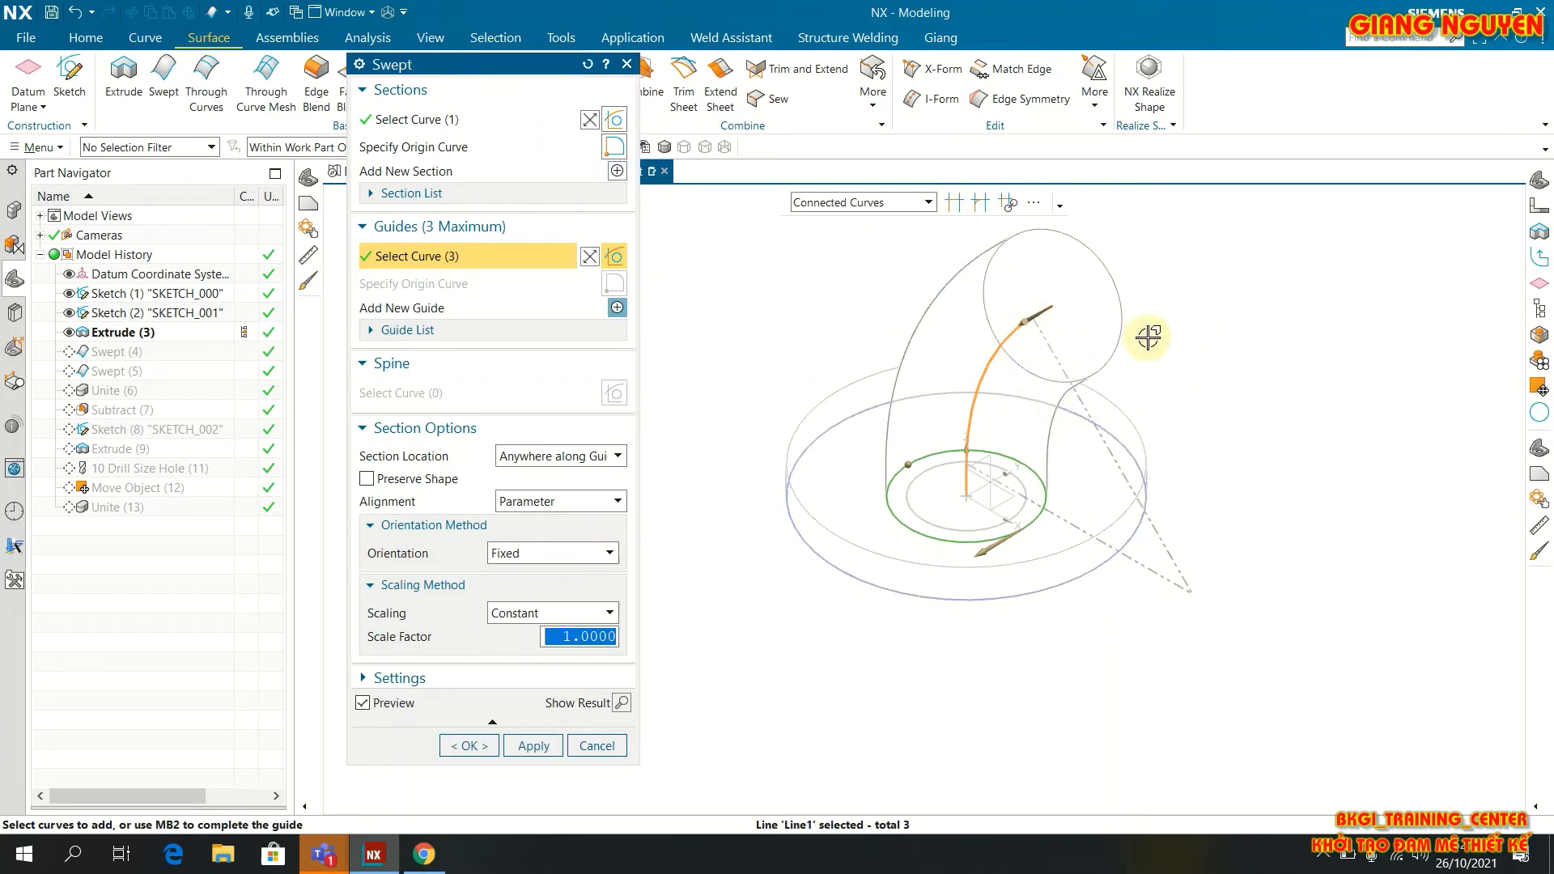
{"action": "scroll", "coordinate": [1068, 308], "scroll_direction": "down", "scroll_amount": 4}
{"action": "scroll", "coordinate": [1109, 432], "scroll_direction": "up", "scroll_amount": 2}
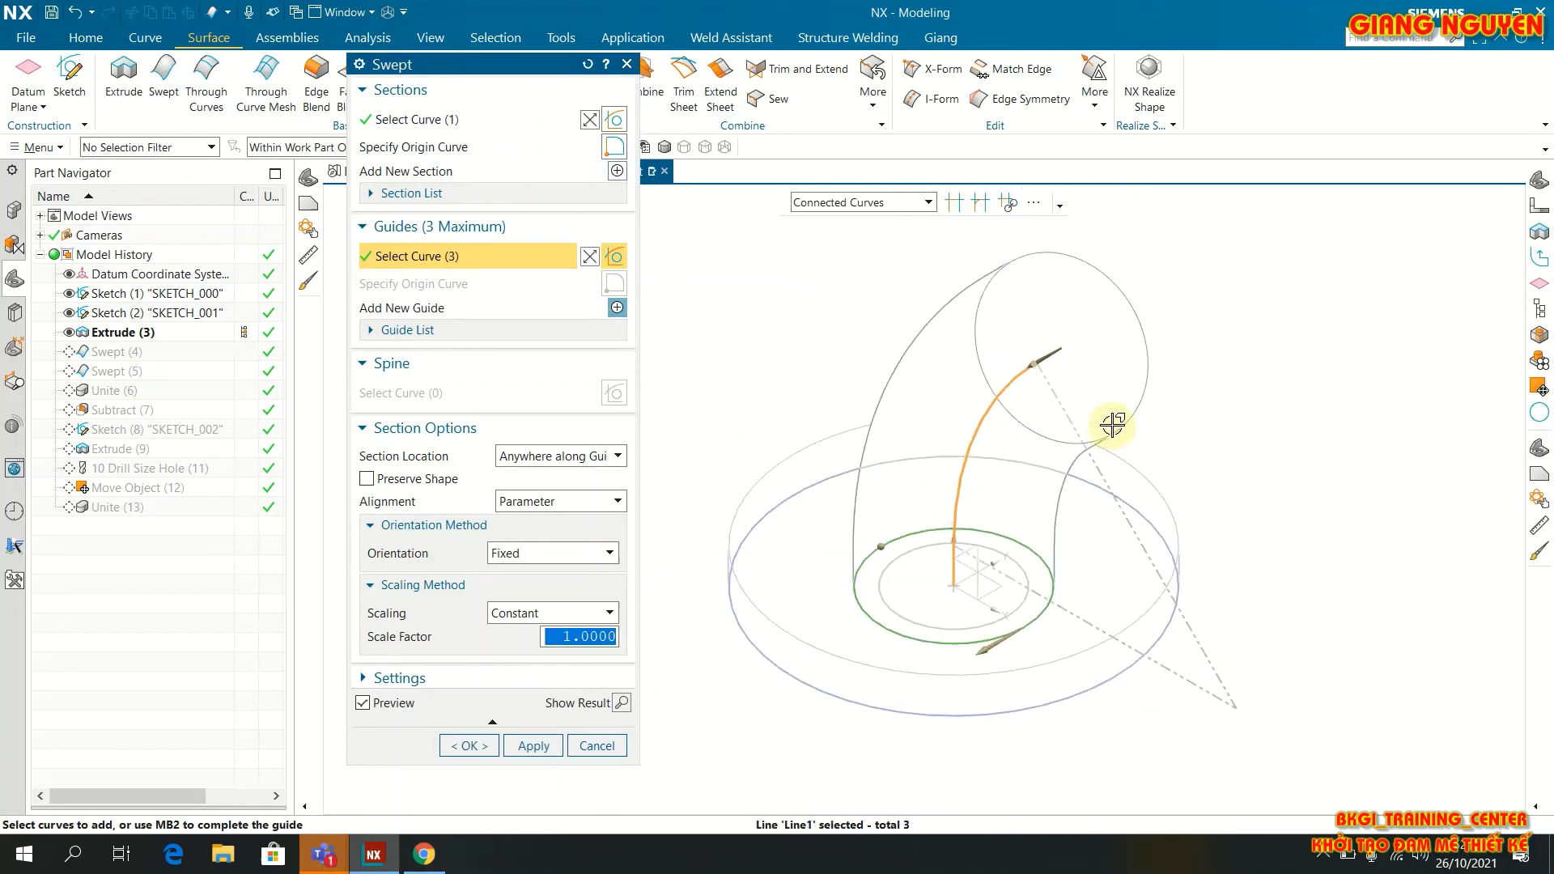
{"action": "left_click", "coordinate": [555, 754]}
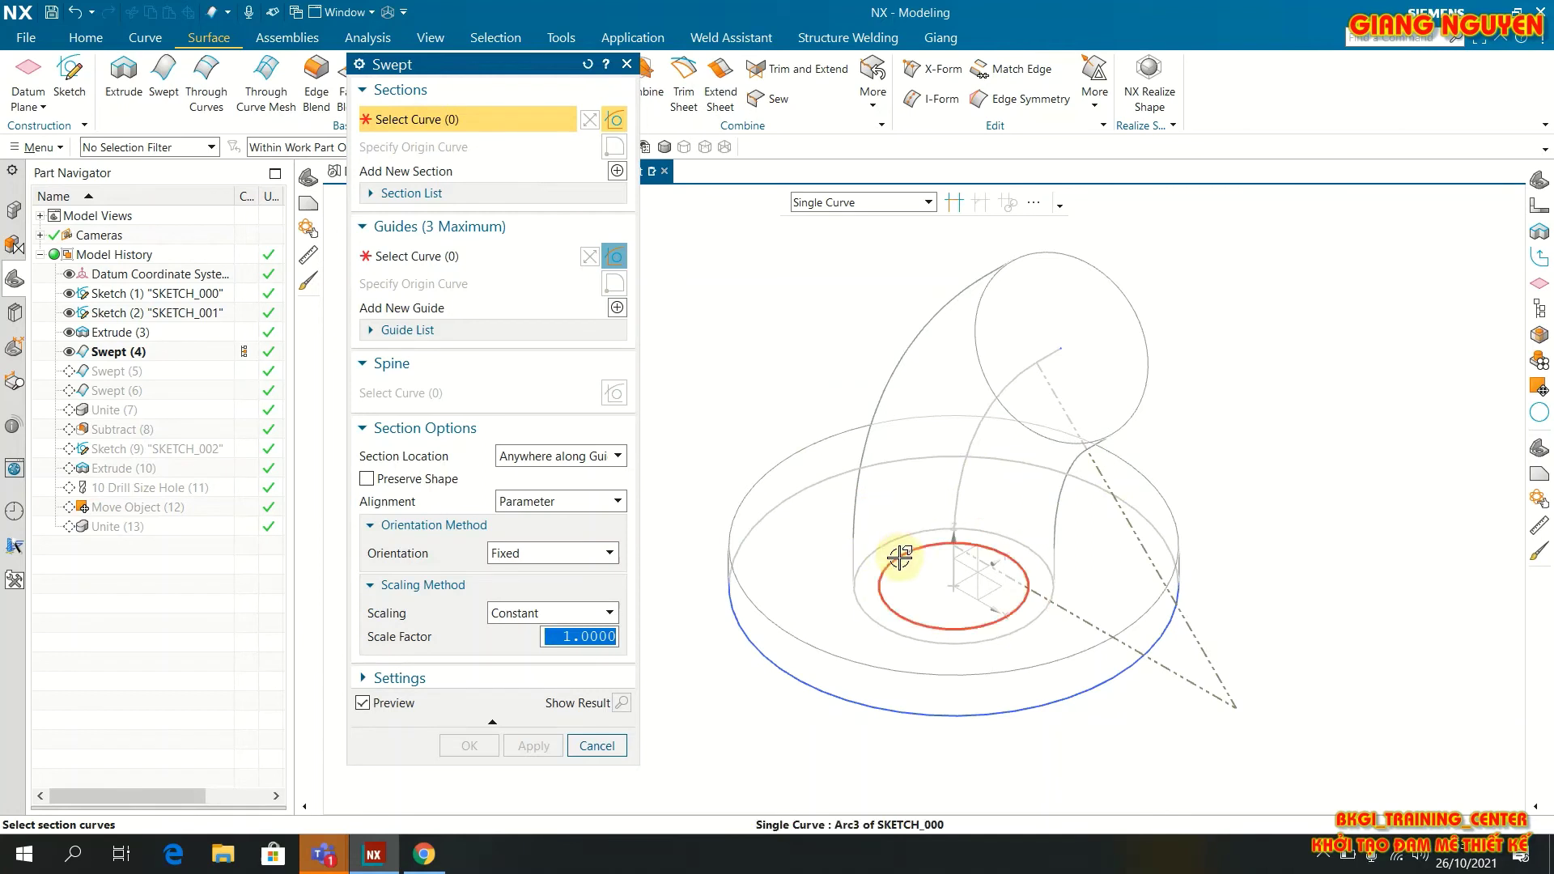
{"action": "left_click", "coordinate": [899, 558]}
{"action": "left_click", "coordinate": [447, 260]}
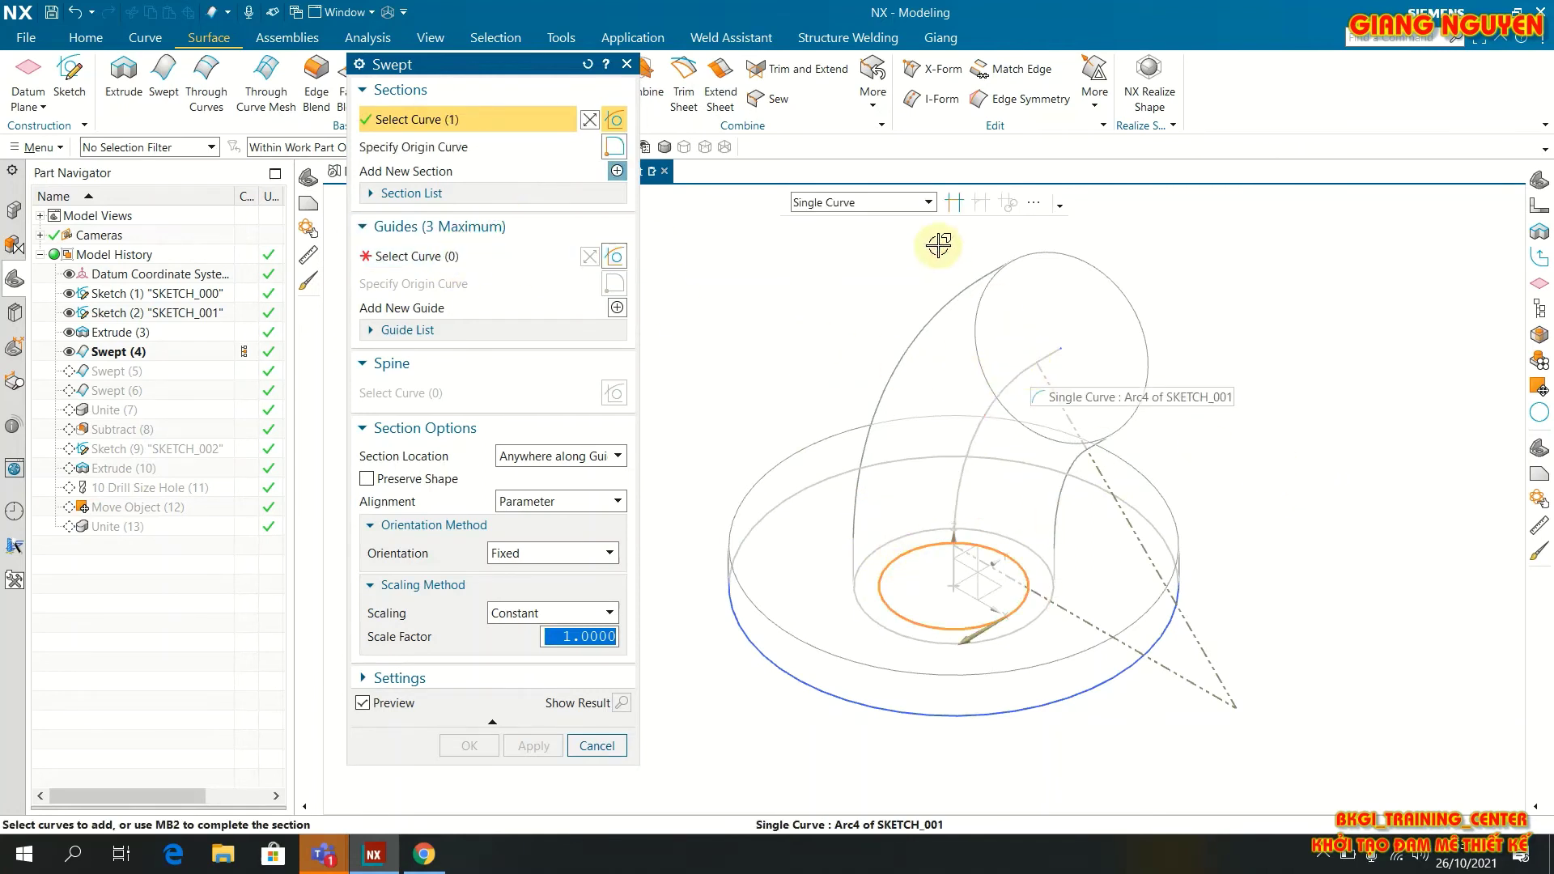
{"action": "left_click", "coordinate": [882, 202]}
{"action": "left_click", "coordinate": [858, 243]}
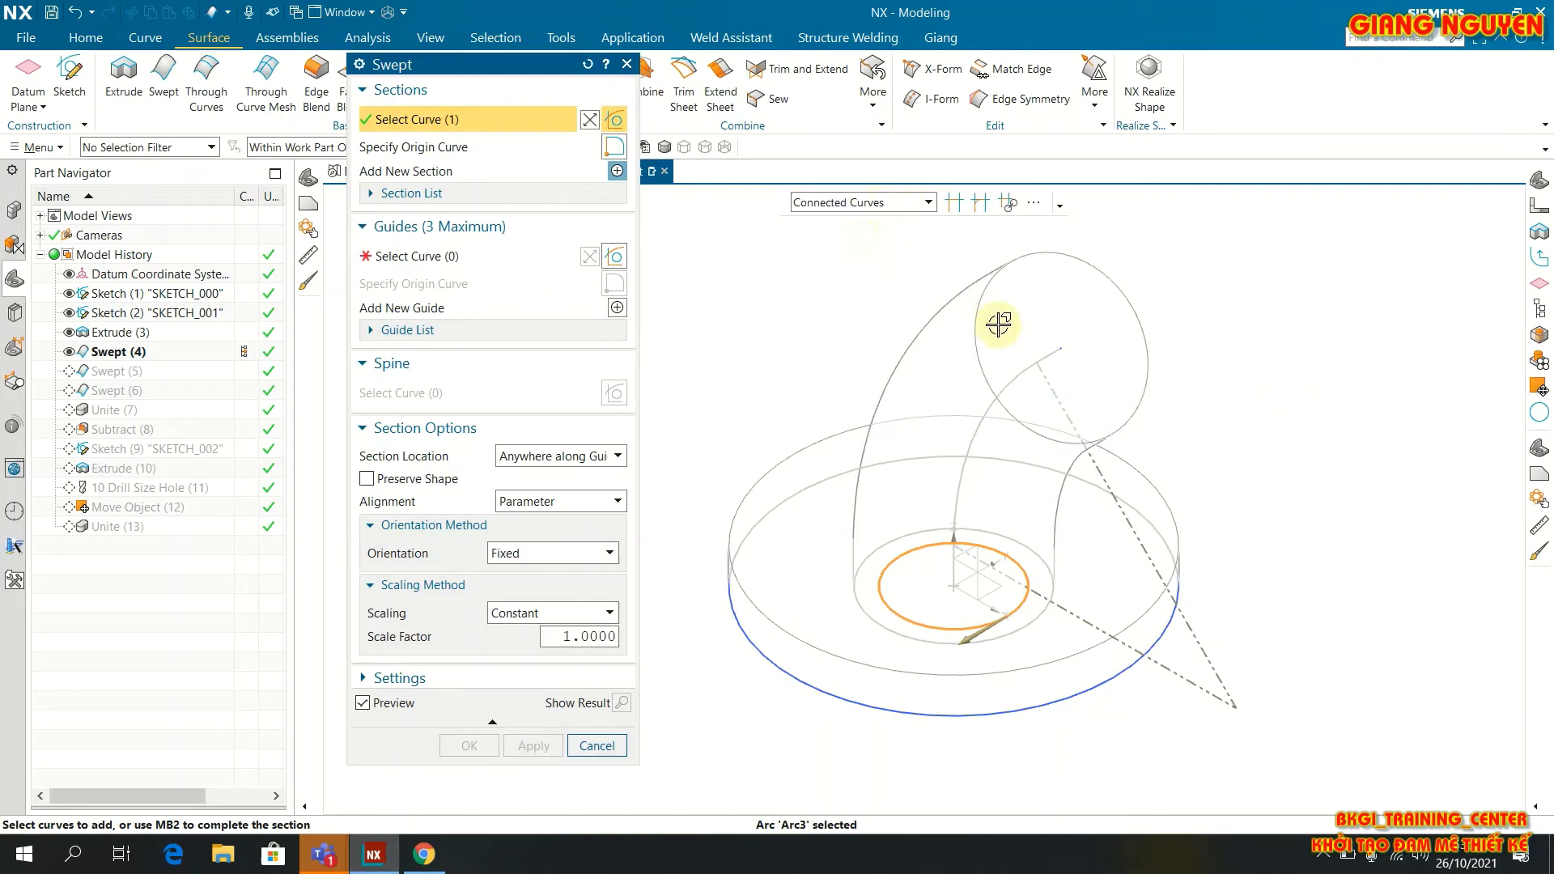
{"action": "left_click", "coordinate": [1056, 354]}
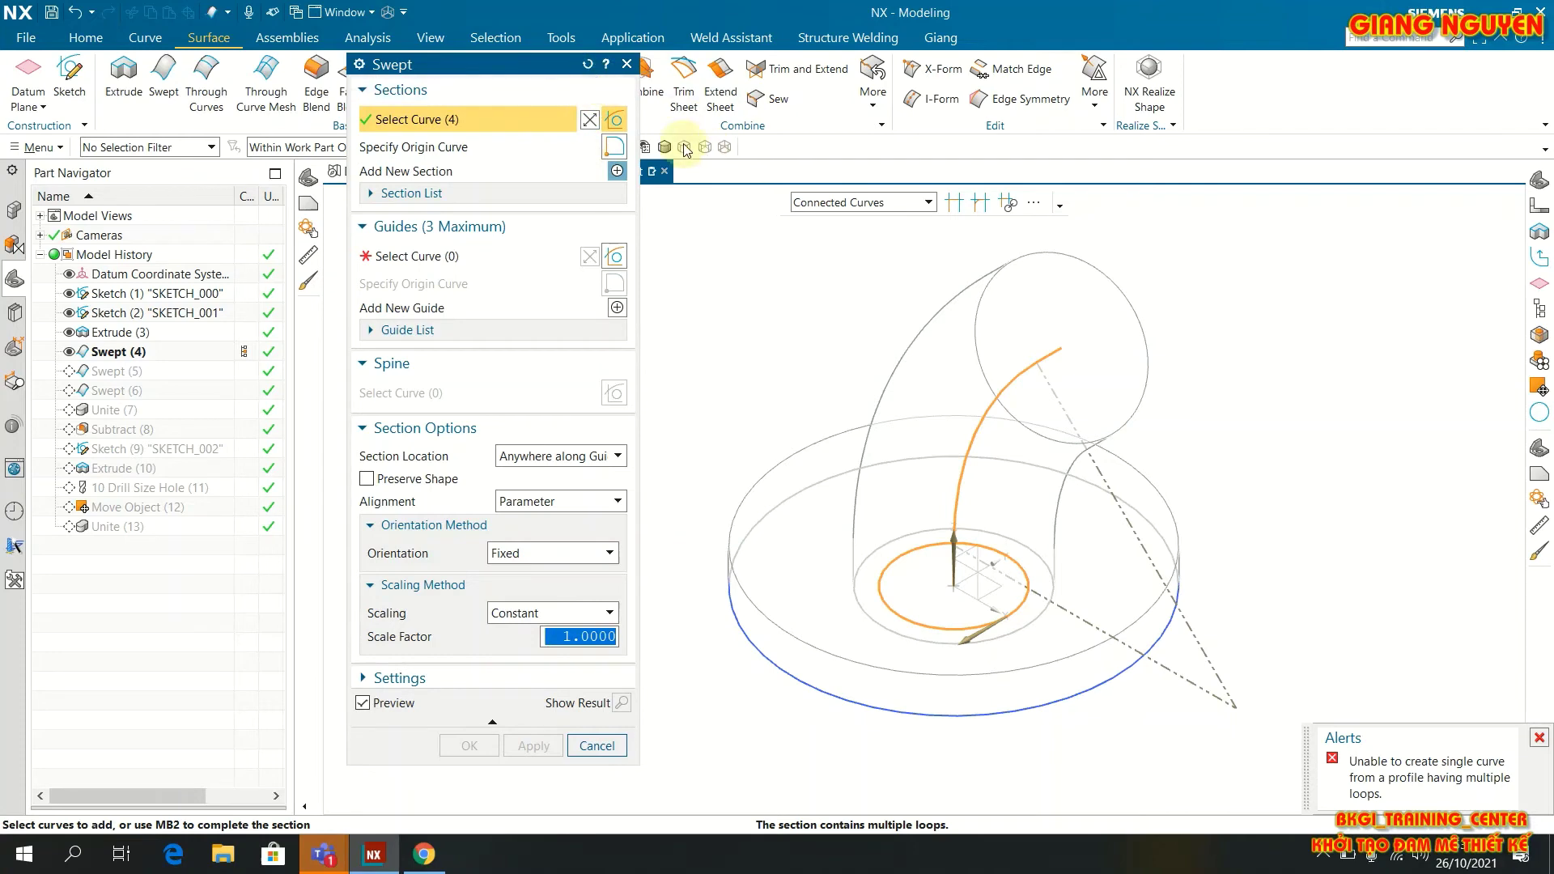
{"action": "left_click", "coordinate": [585, 65]}
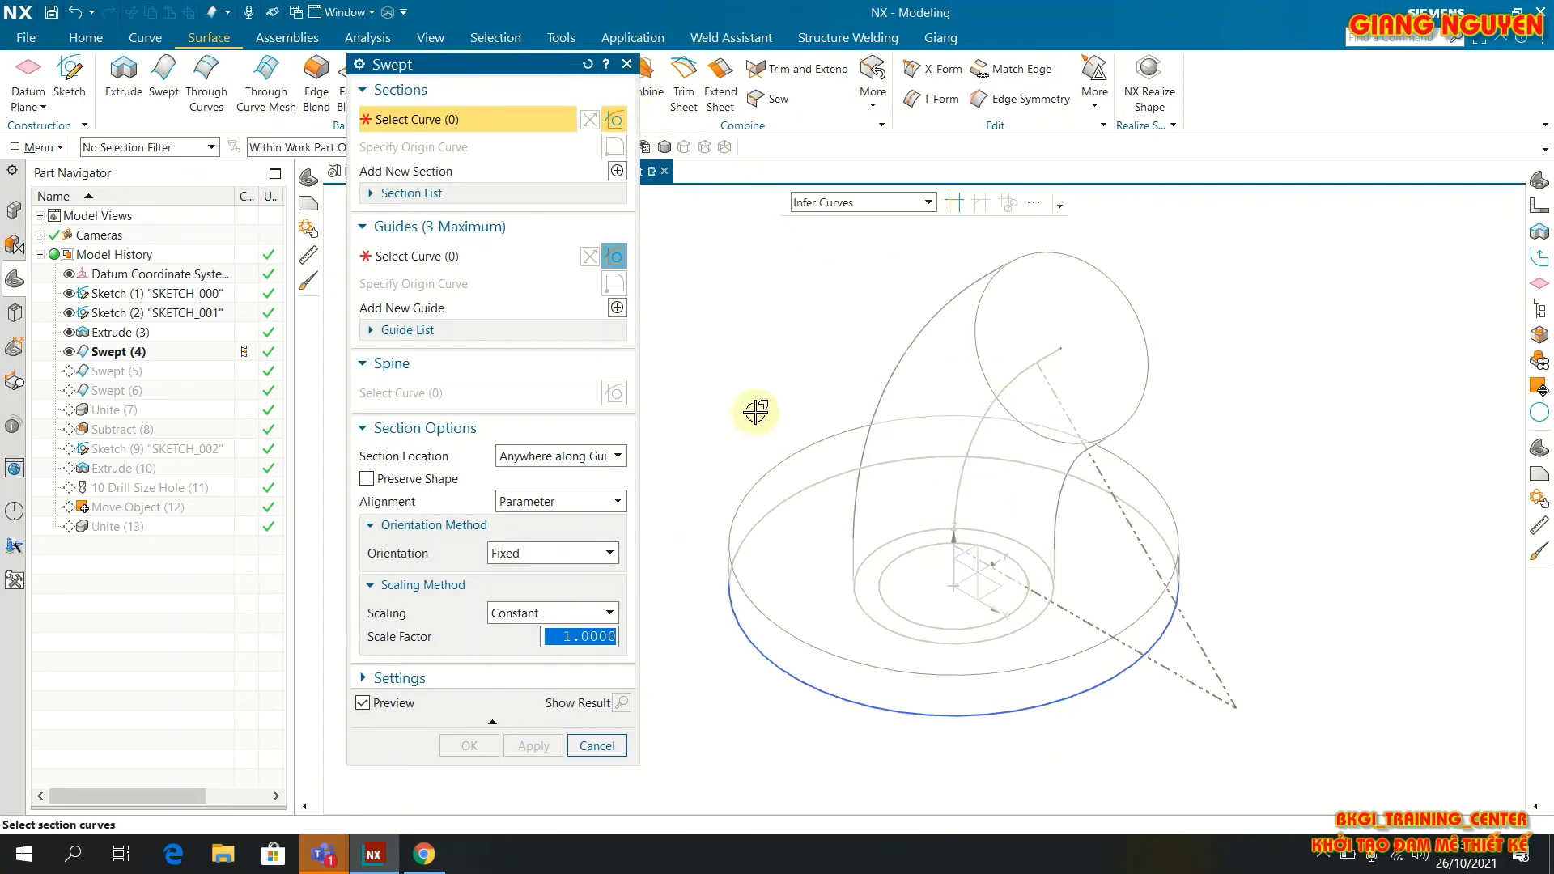
Step: Sweep the smallest base circle as a single-curve section along the connected bend path to create the inner pipe body
{"action": "left_click", "coordinate": [870, 209]}
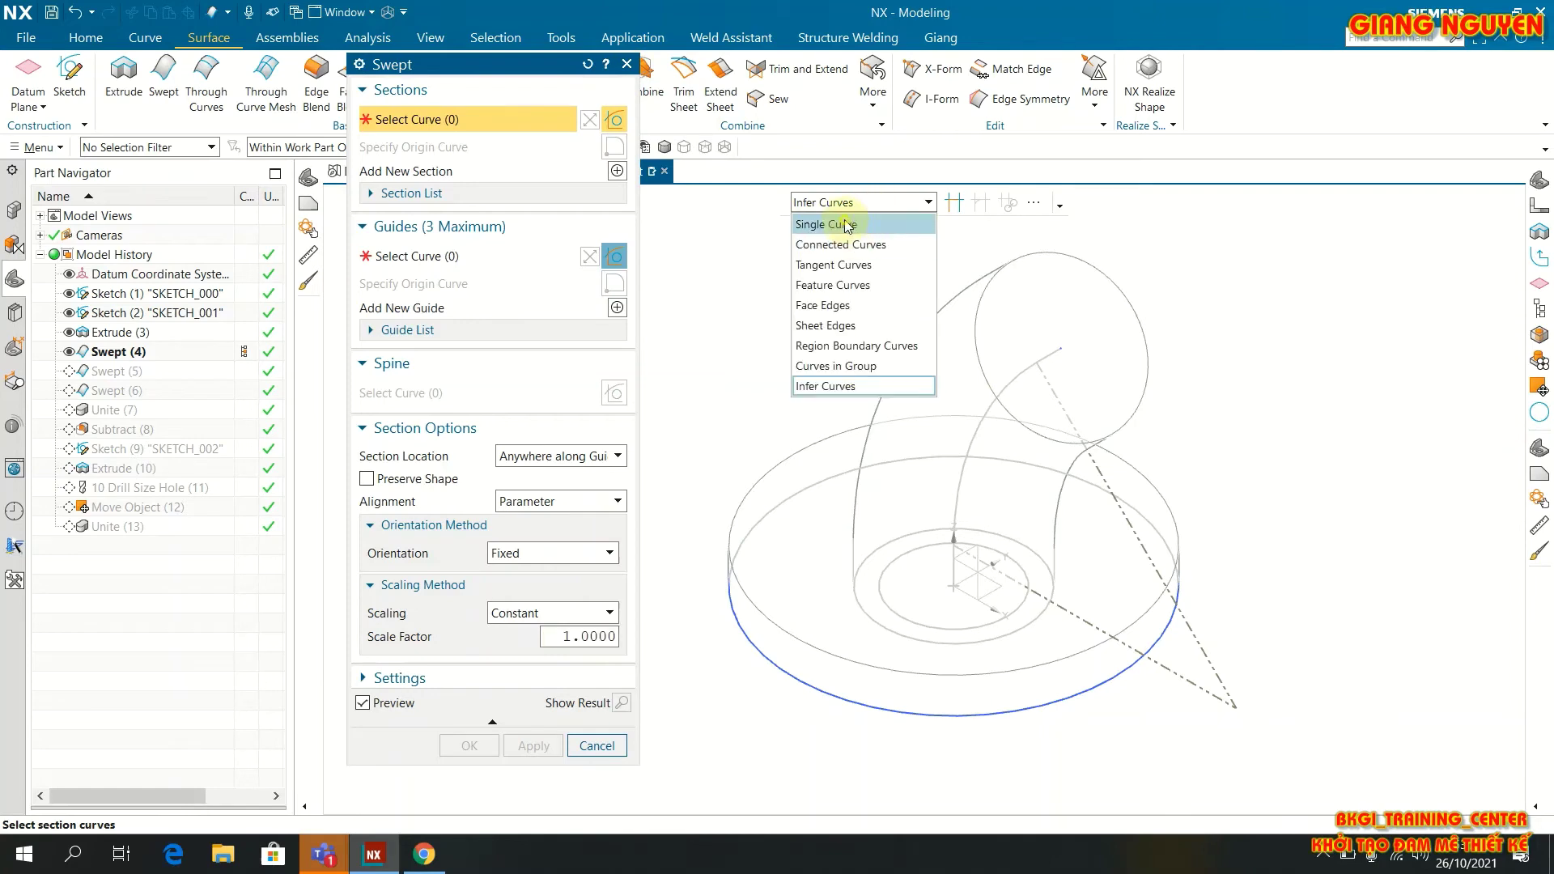
{"action": "left_click", "coordinate": [850, 221]}
{"action": "left_click", "coordinate": [905, 549]}
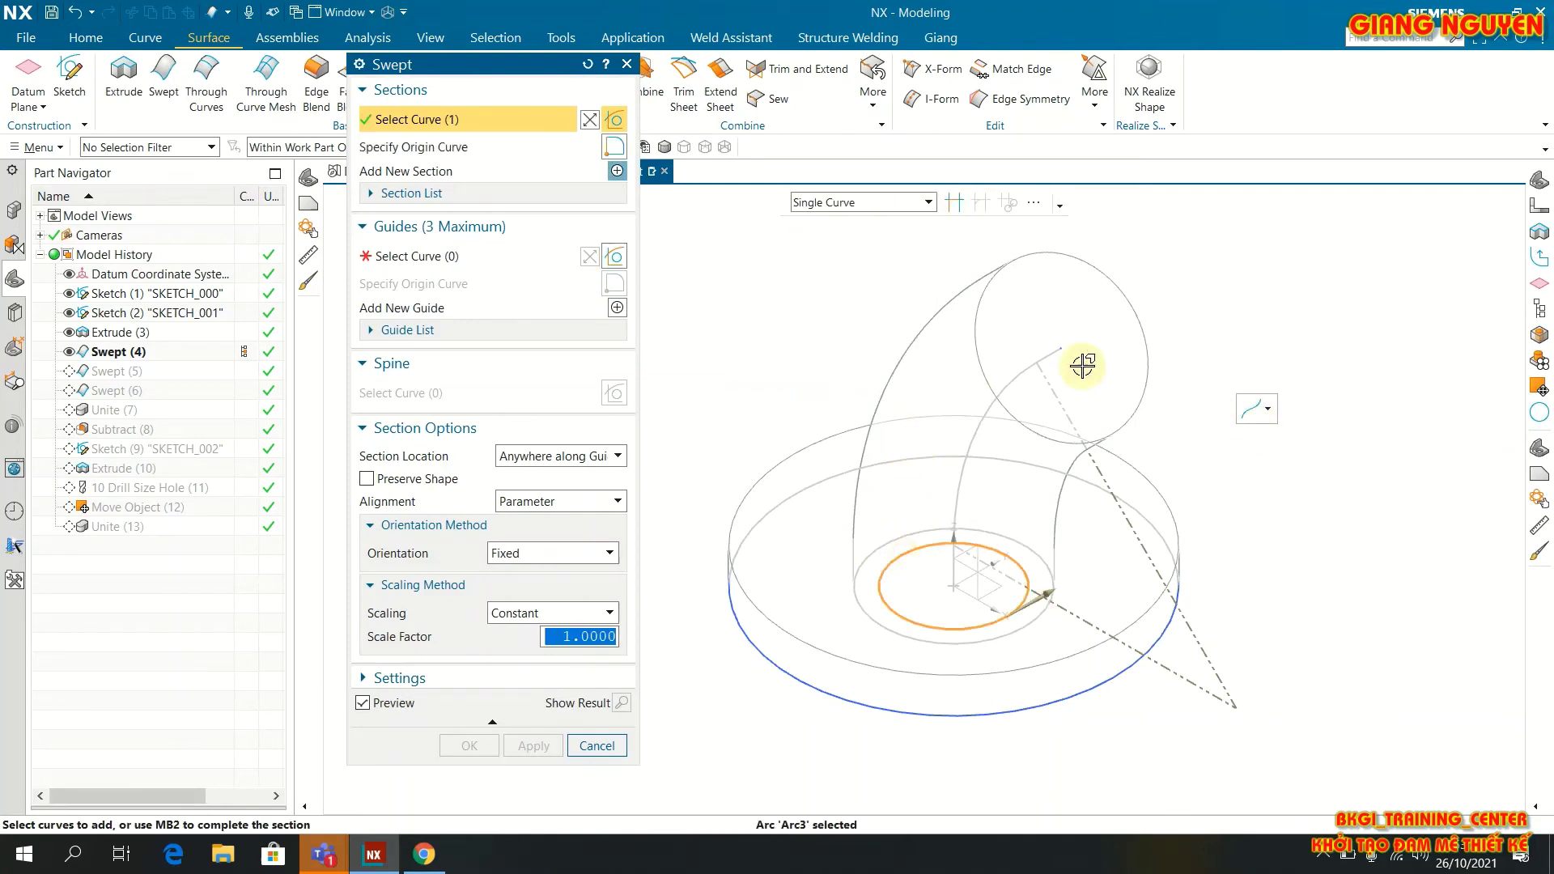
{"action": "left_click", "coordinate": [475, 256]}
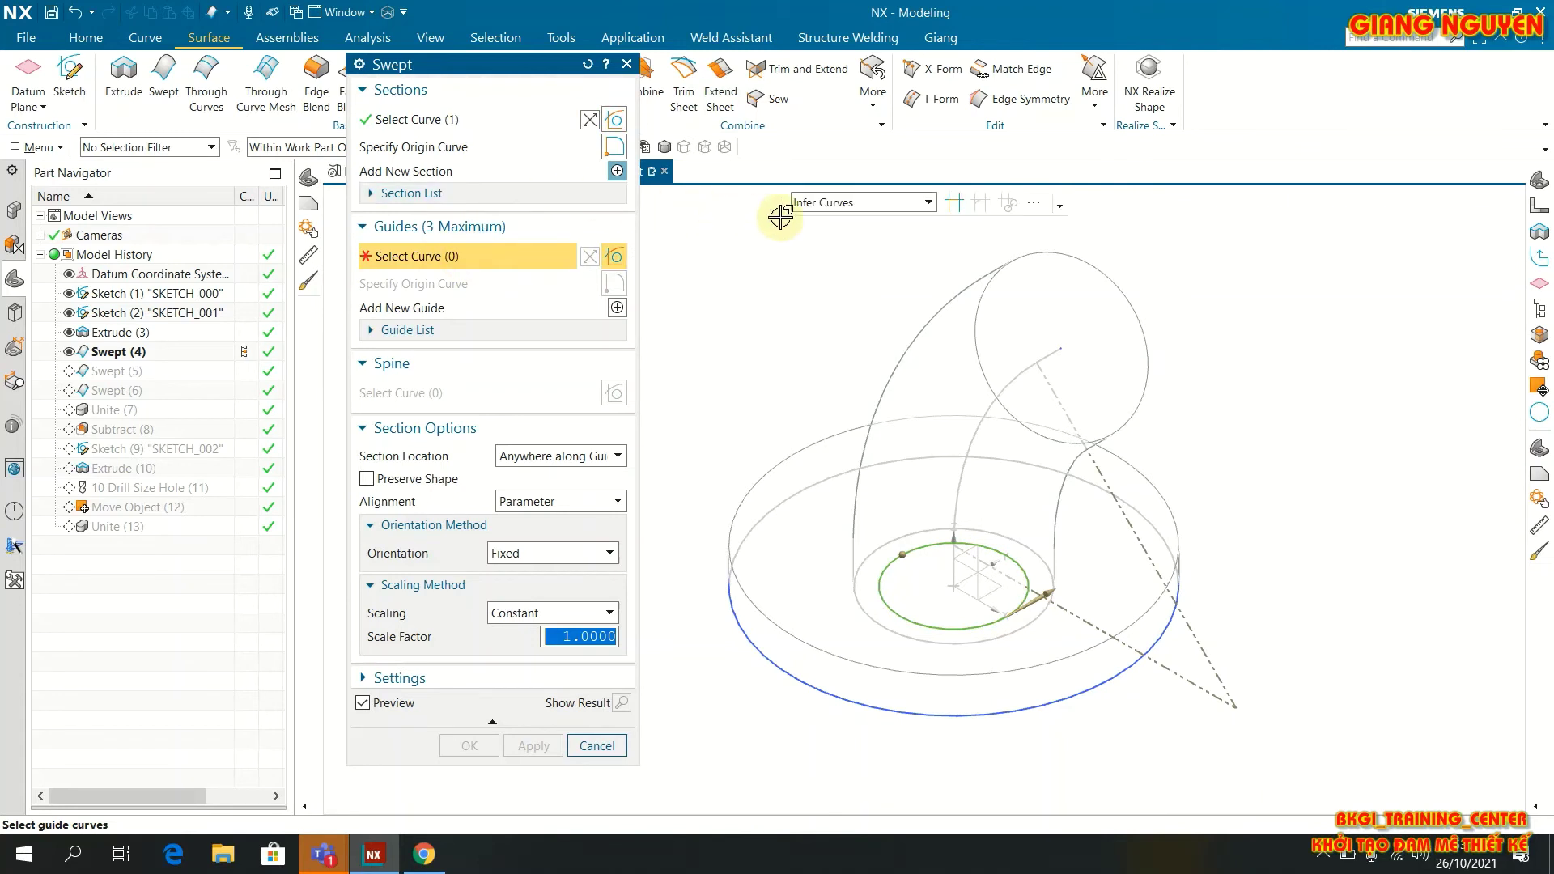
{"action": "left_click", "coordinate": [874, 203]}
{"action": "left_click", "coordinate": [857, 246]}
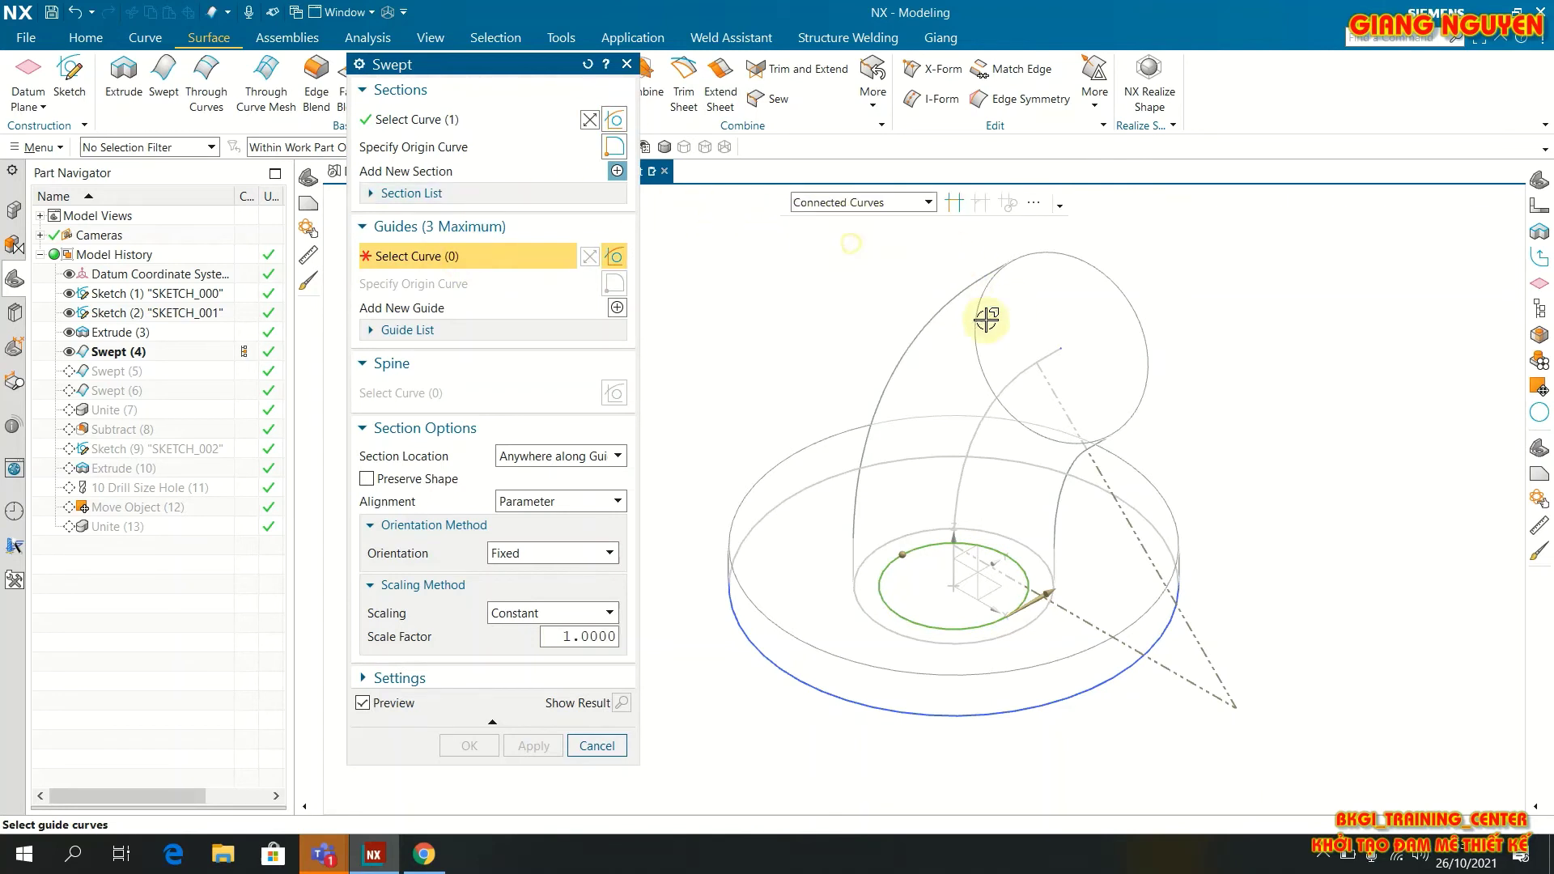
{"action": "left_click", "coordinate": [1025, 366]}
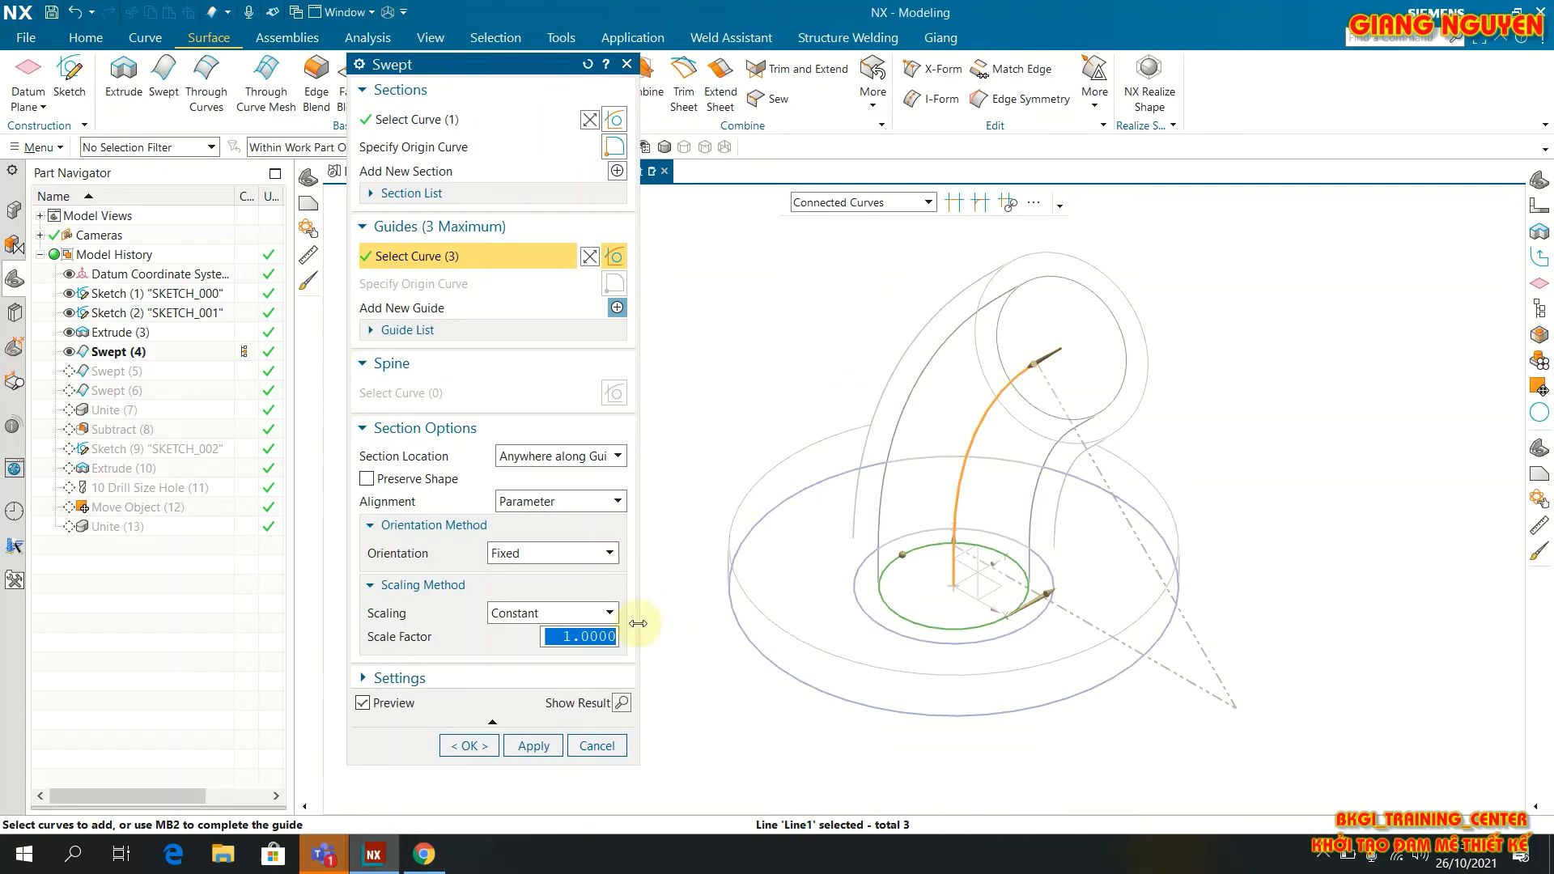
{"action": "left_click", "coordinate": [468, 745]}
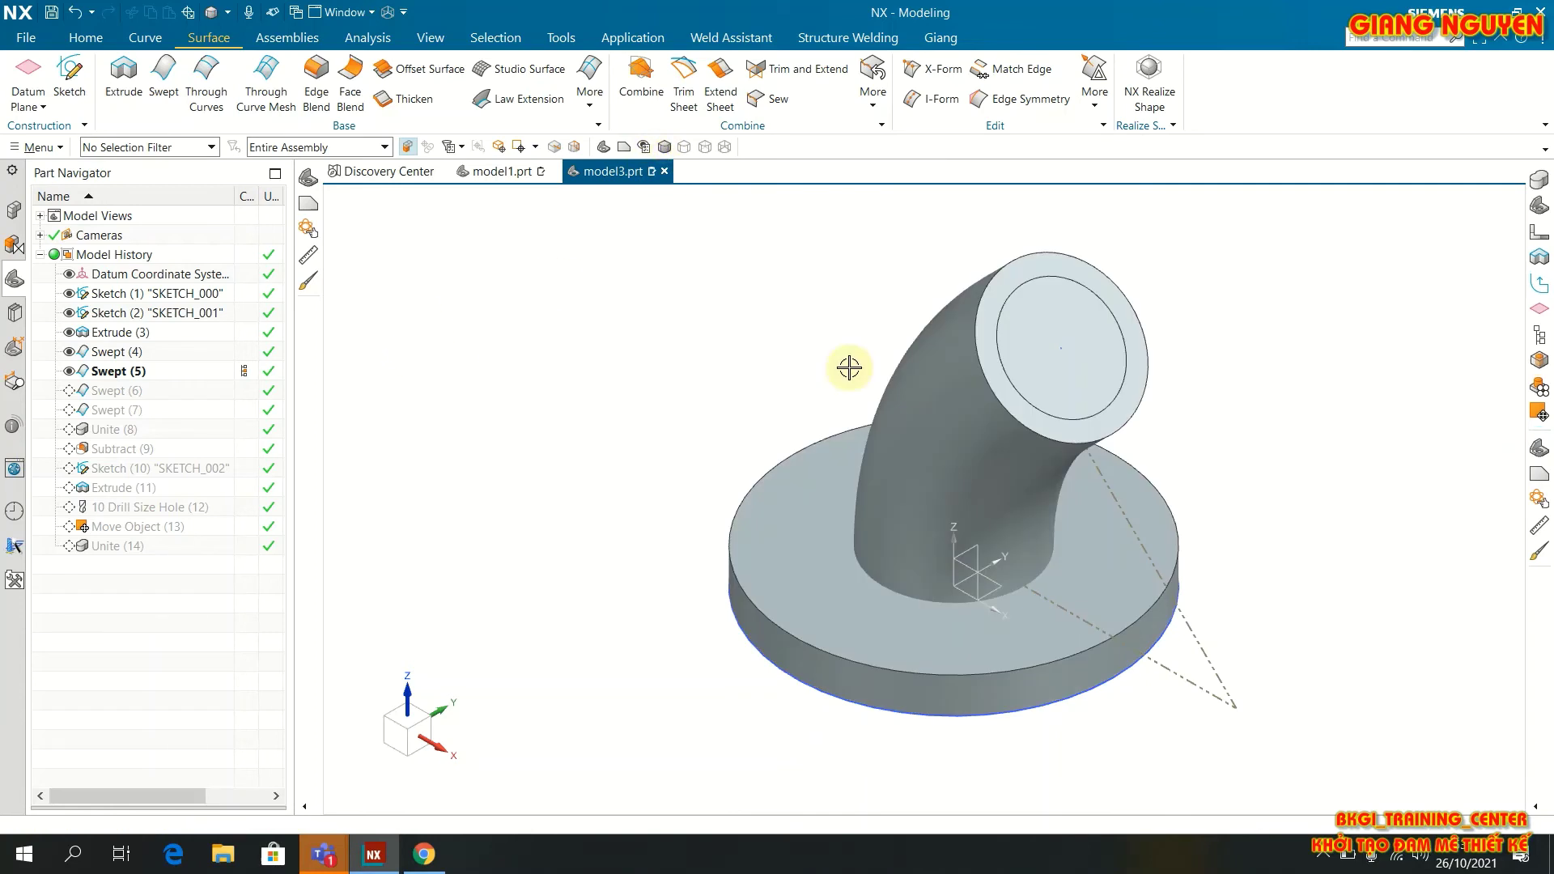
Step: Unite the round base flange as the target with the outer swept pipe as the tool body
{"action": "middle_click_drag", "start_coordinate": [1172, 438], "coordinate": [1211, 436]}
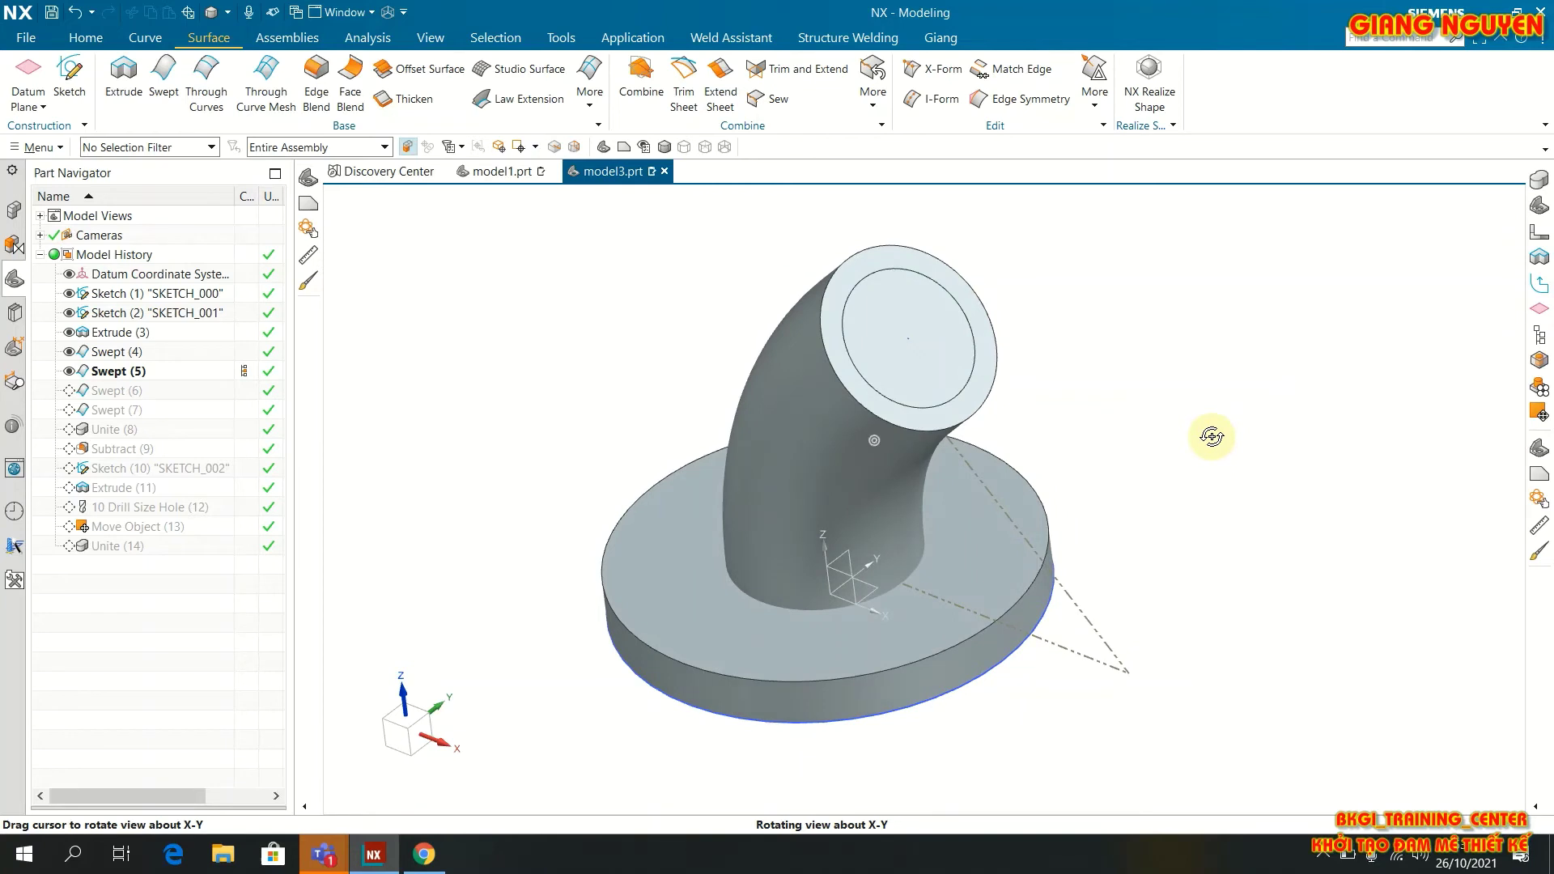
{"action": "scroll", "coordinate": [1110, 379], "scroll_direction": "down", "scroll_amount": 1}
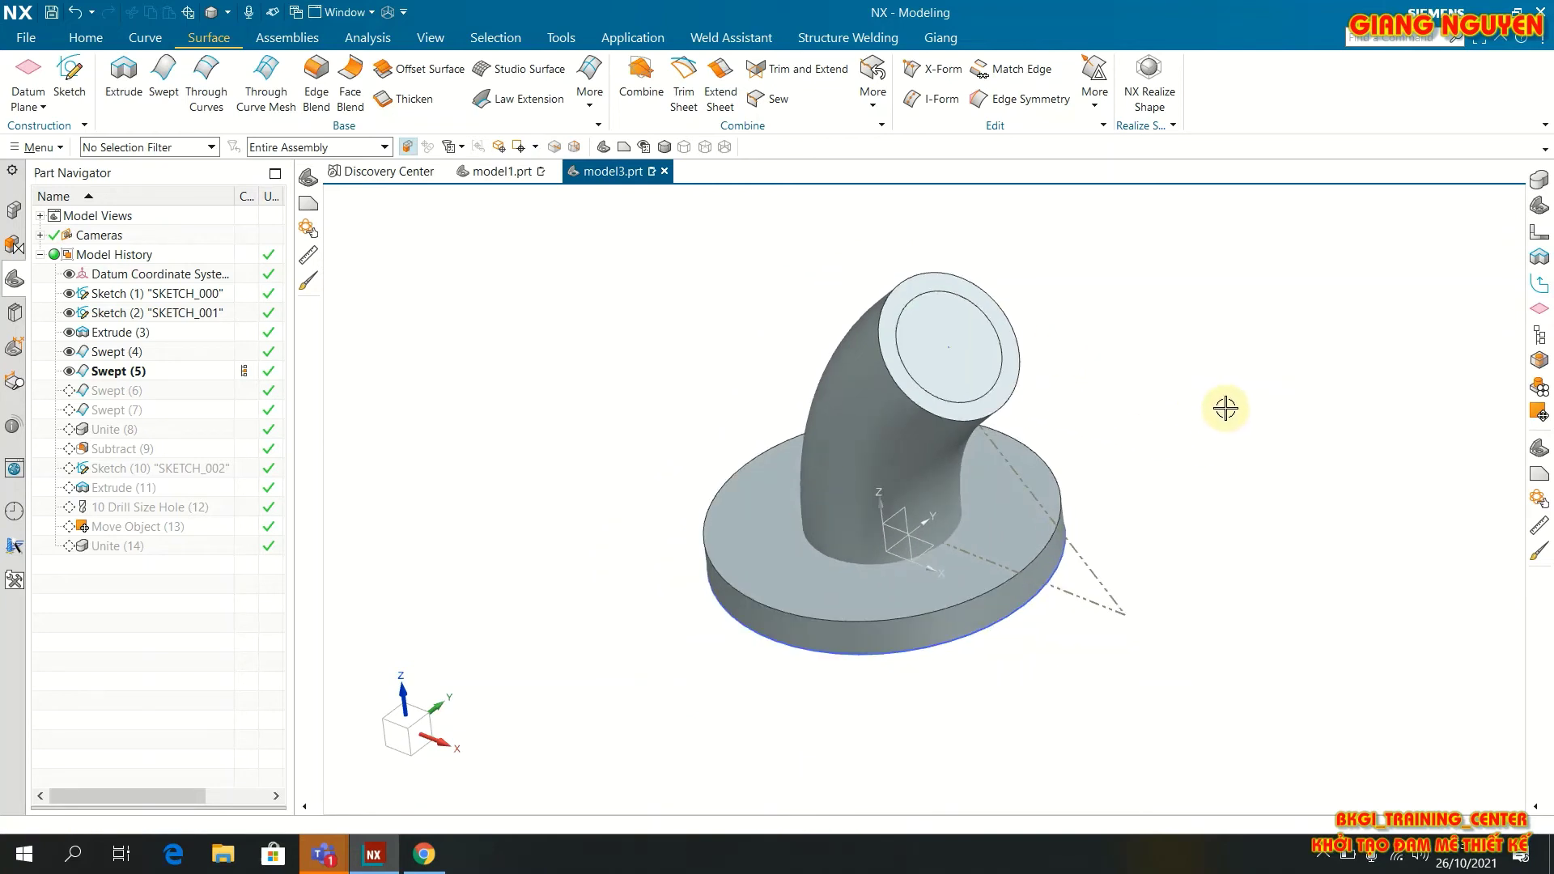
{"action": "mouse_move", "coordinate": [1225, 409]}
{"action": "middle_mouse_down"}
{"action": "mouse_move", "coordinate": [1312, 356]}
{"action": "mouse_move", "coordinate": [1249, 404]}
{"action": "middle_mouse_up"}
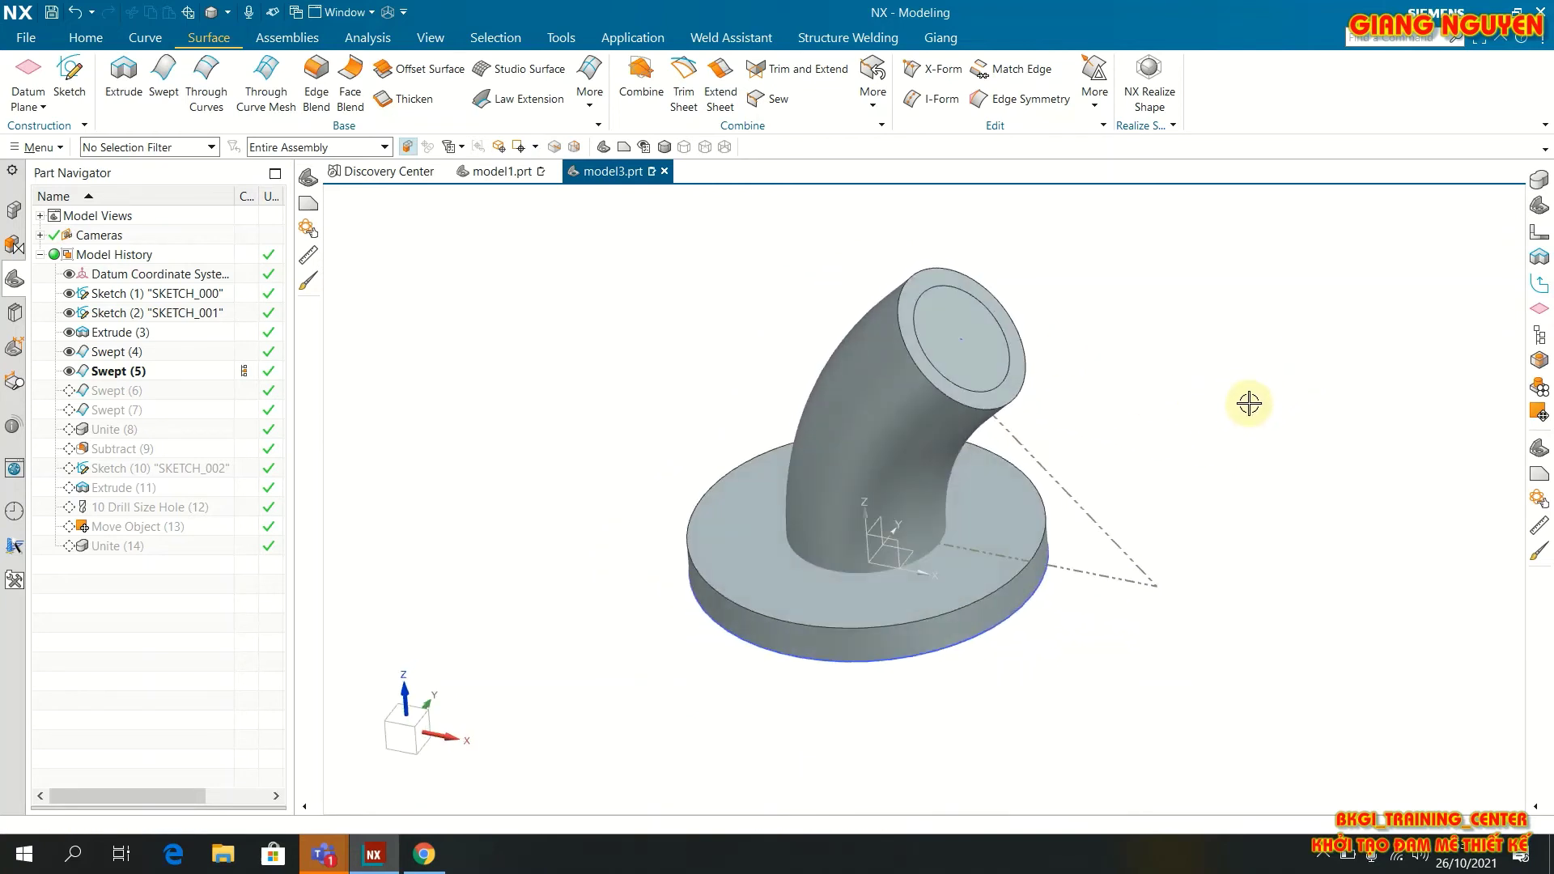
{"action": "key", "text": "Home"}
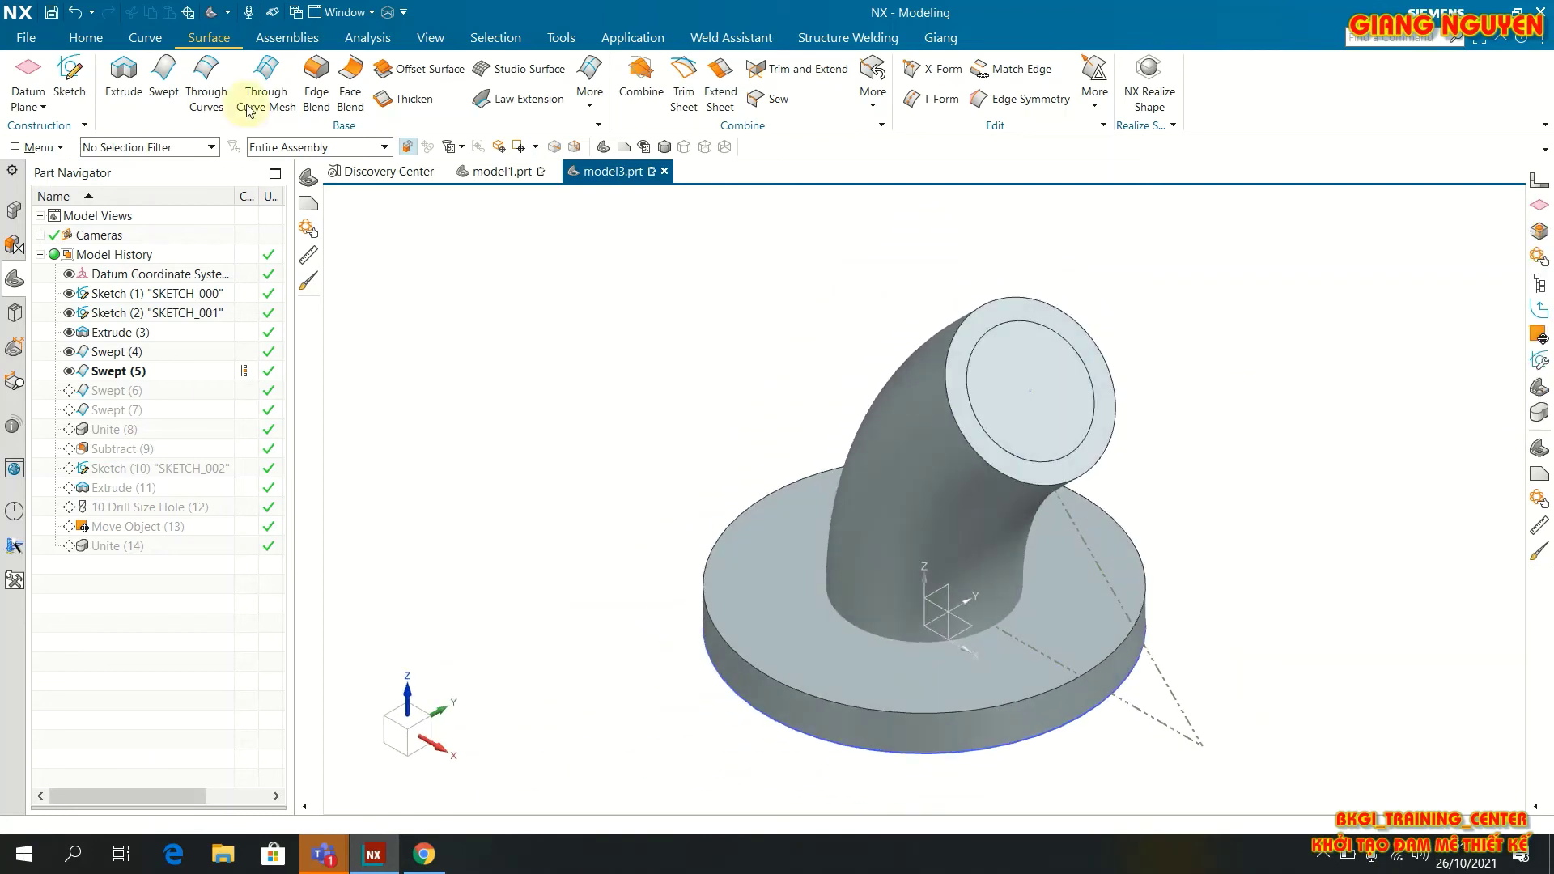
{"action": "left_click", "coordinate": [85, 40]}
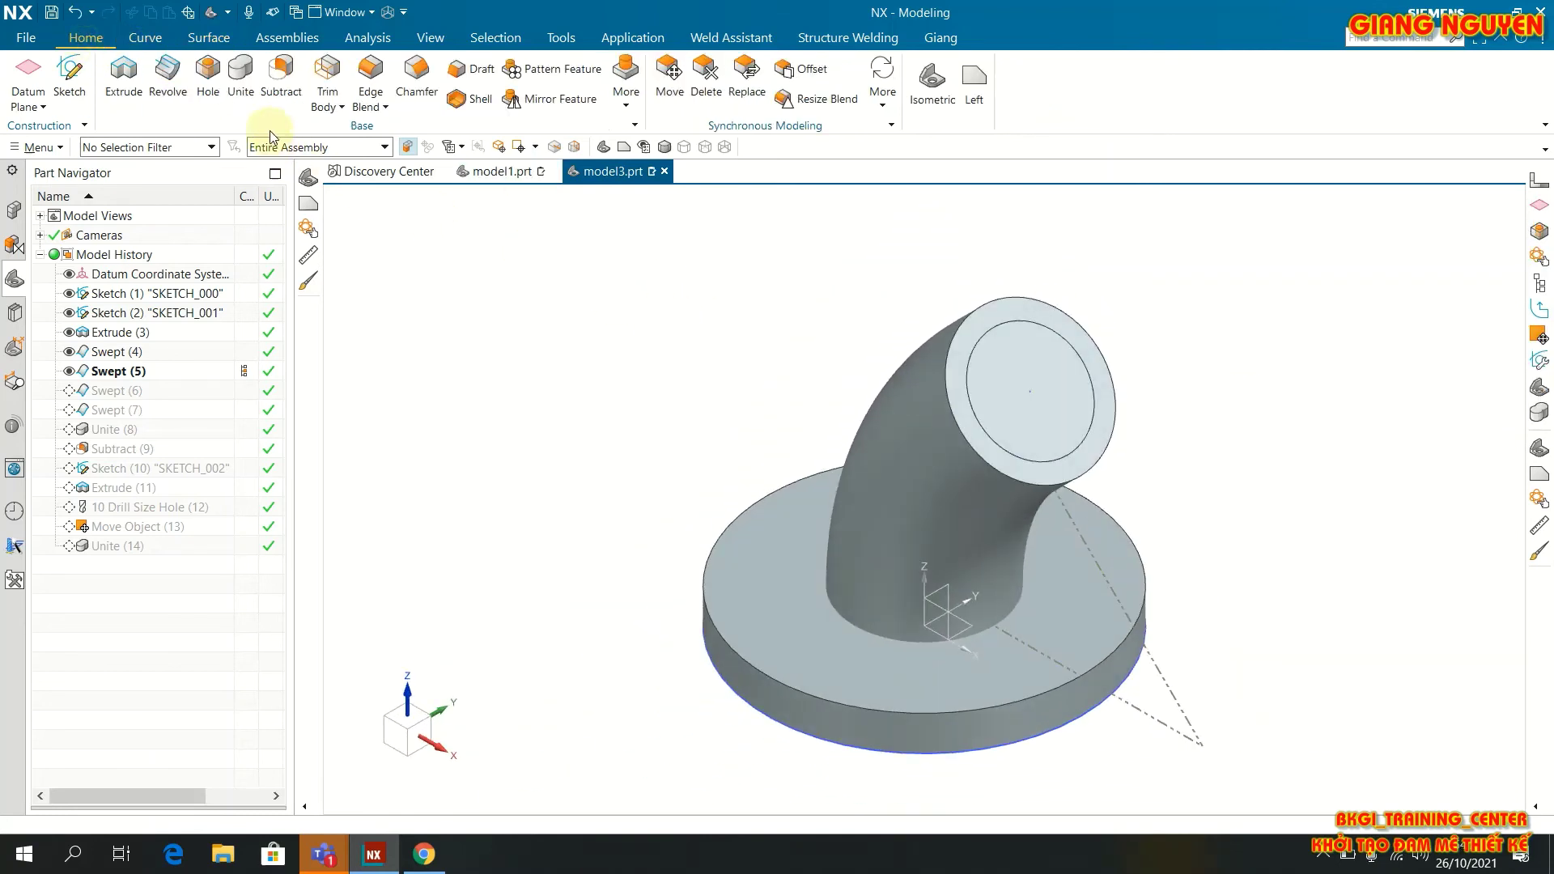
{"action": "left_click", "coordinate": [240, 80]}
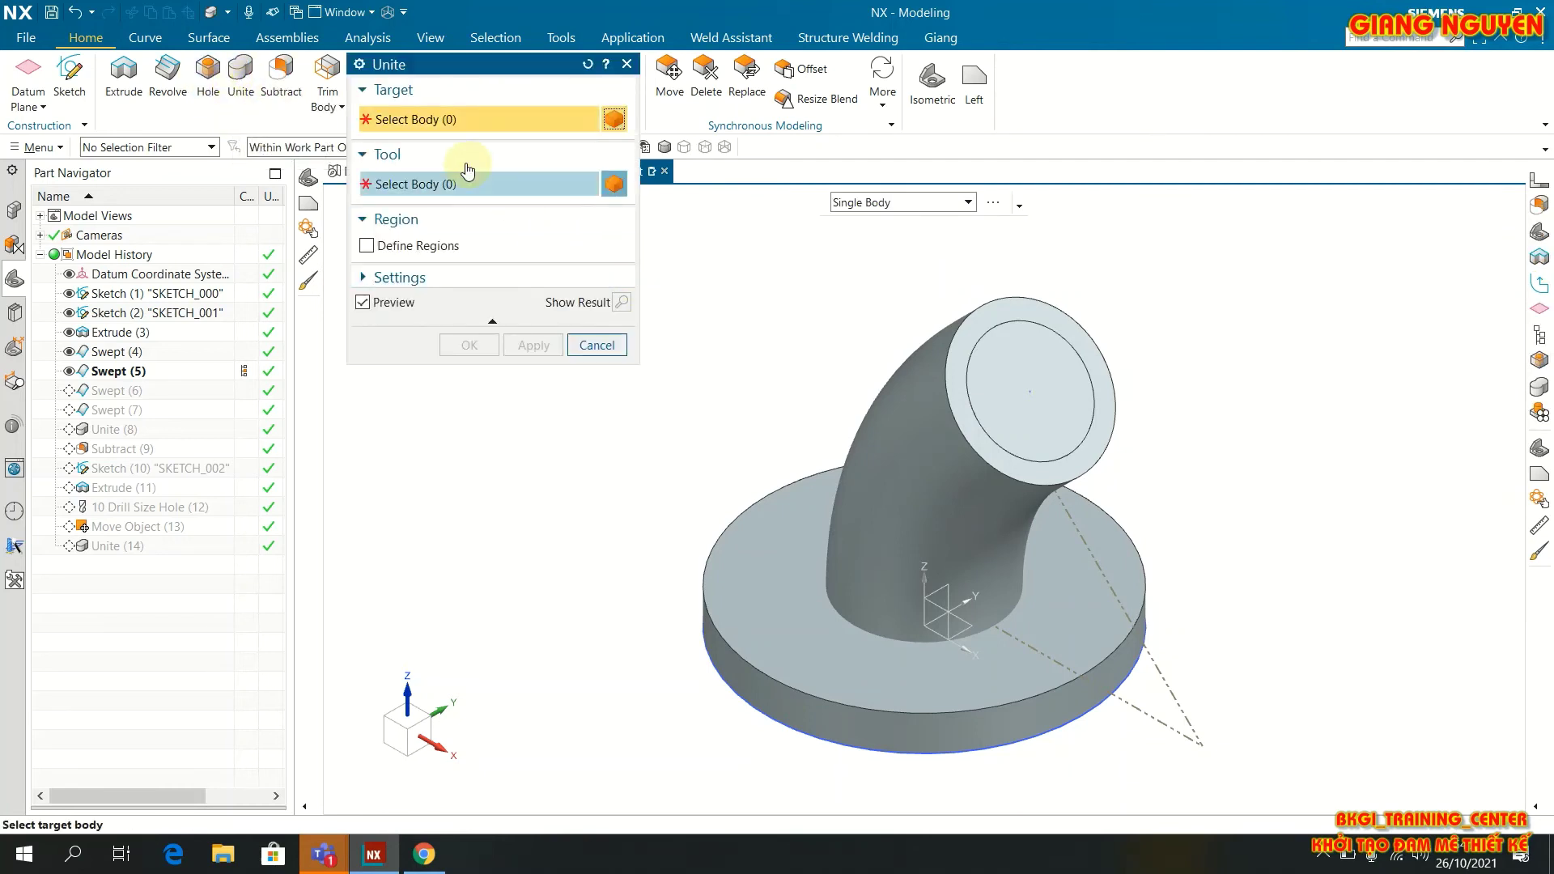
{"action": "left_click", "coordinate": [710, 599]}
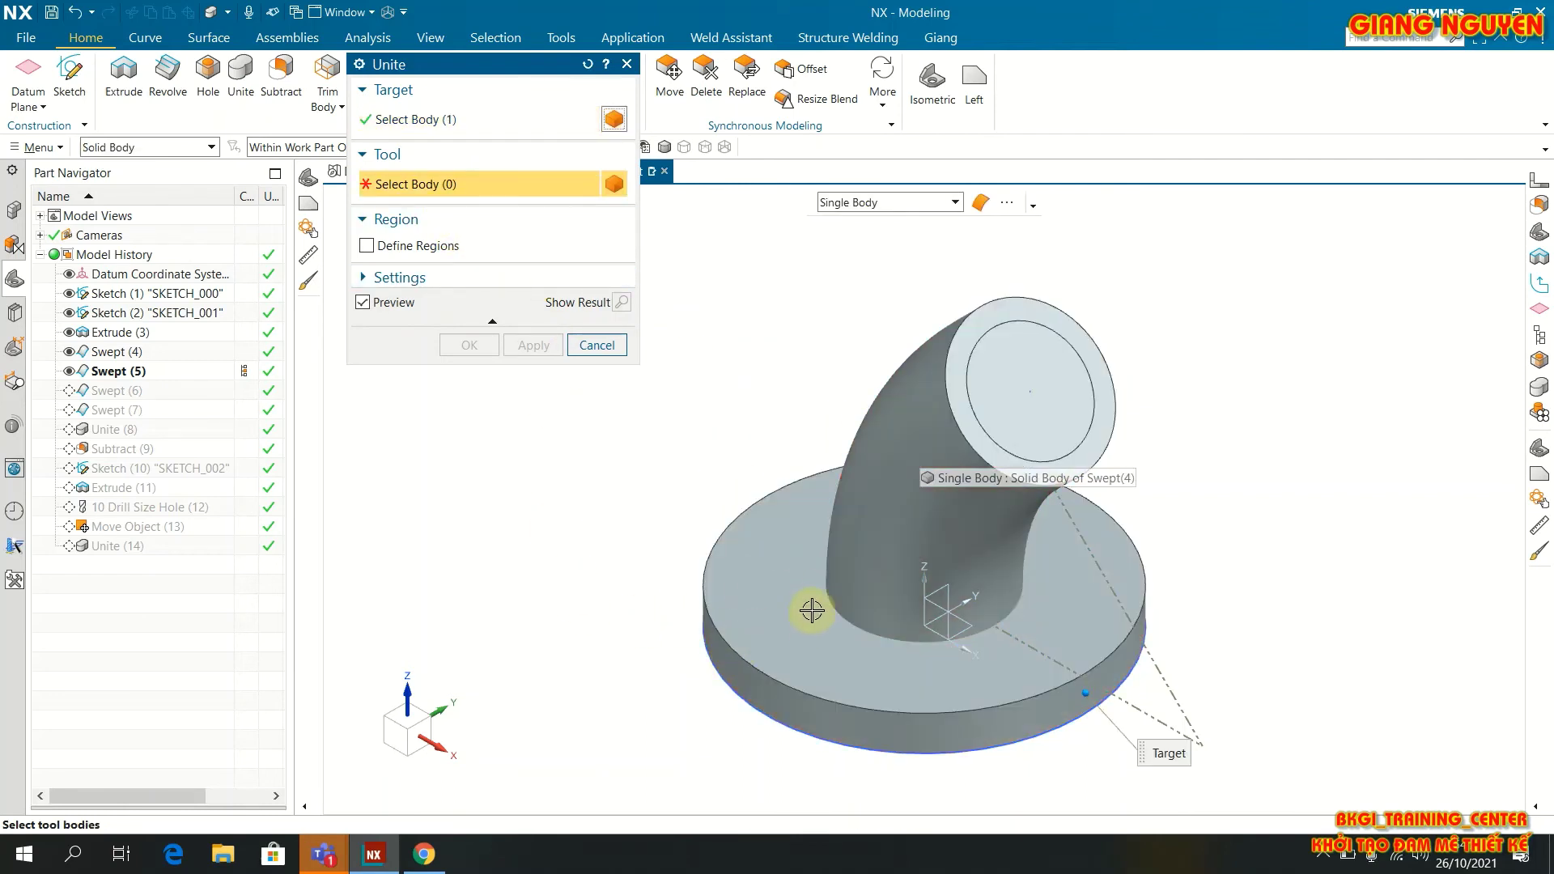
{"action": "left_click", "coordinate": [878, 515]}
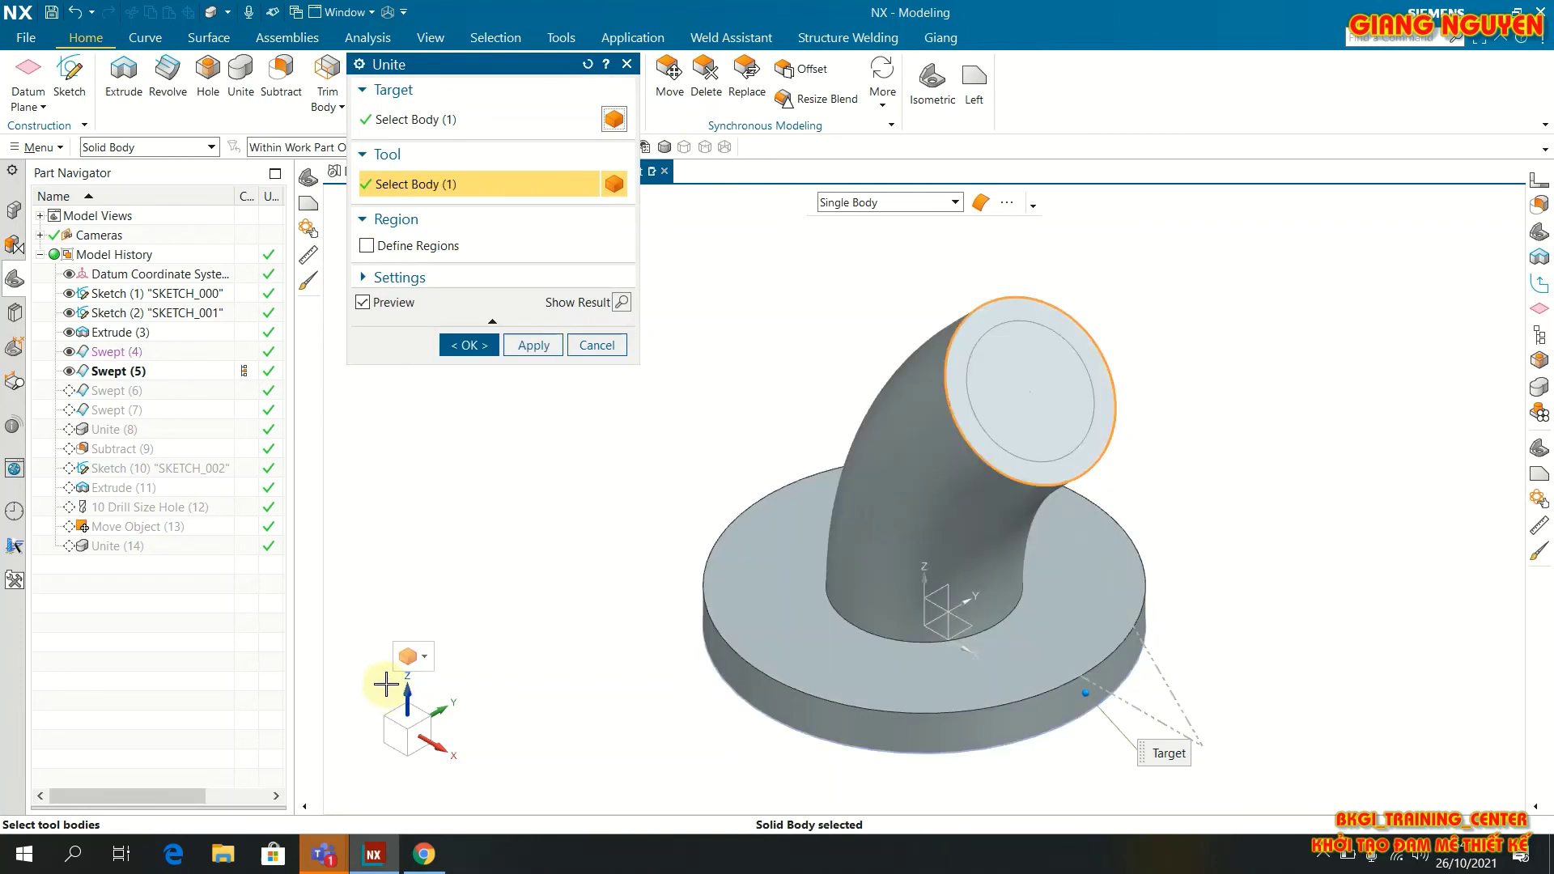
{"action": "left_click", "coordinate": [467, 345]}
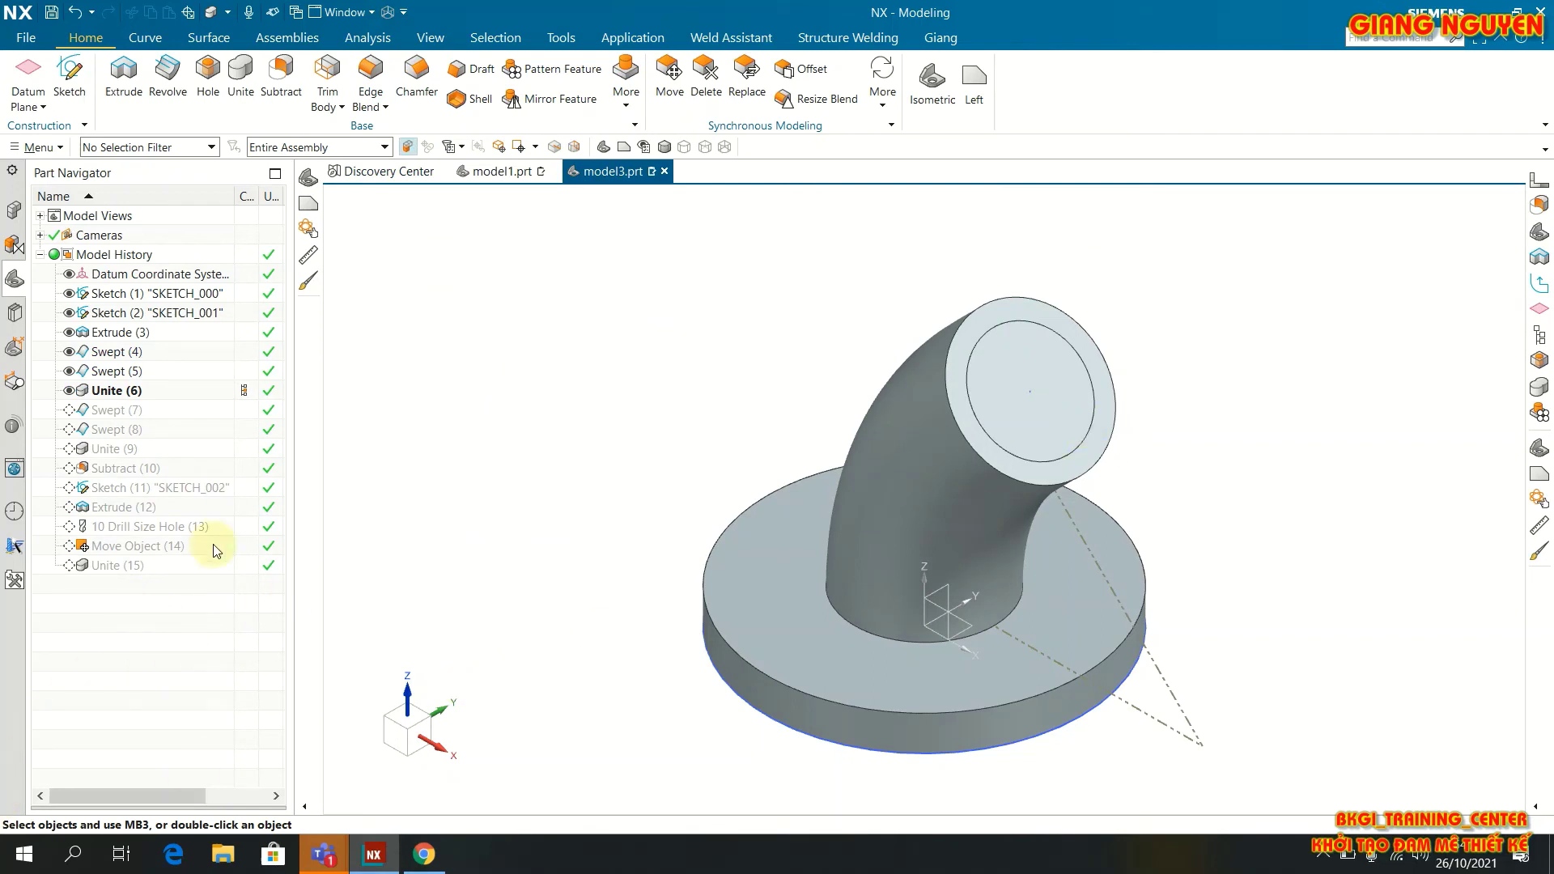
Step: Turn off Timestamp Order in the Part Navigator to list the model by its solid bodies
{"action": "right_click", "coordinate": [149, 629]}
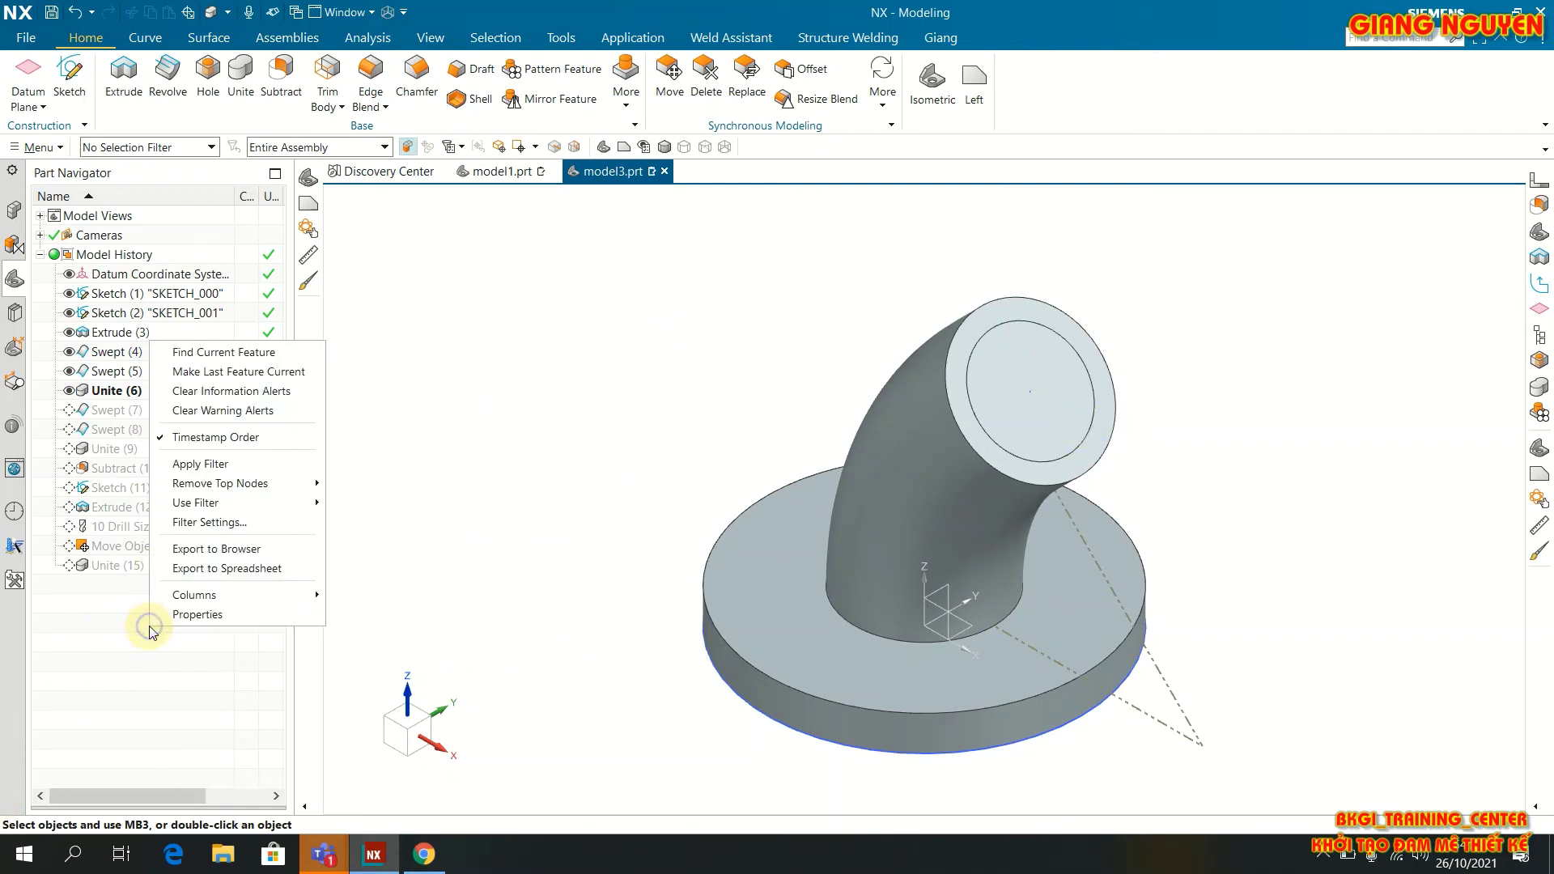
{"action": "left_click", "coordinate": [206, 441]}
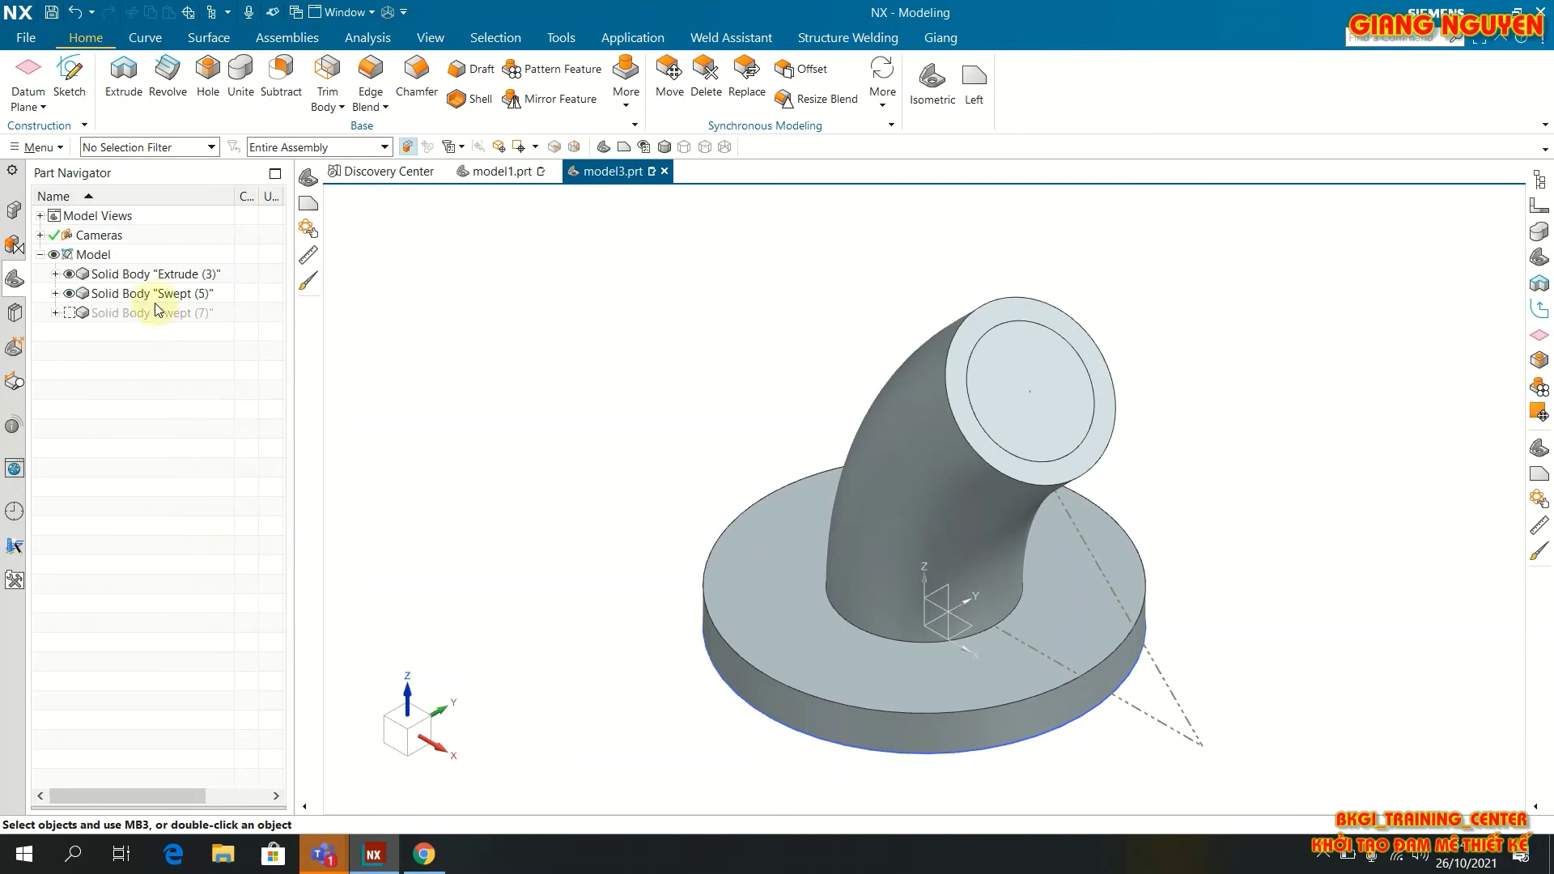
{"action": "left_click", "coordinate": [176, 417]}
{"action": "right_click", "coordinate": [177, 416]}
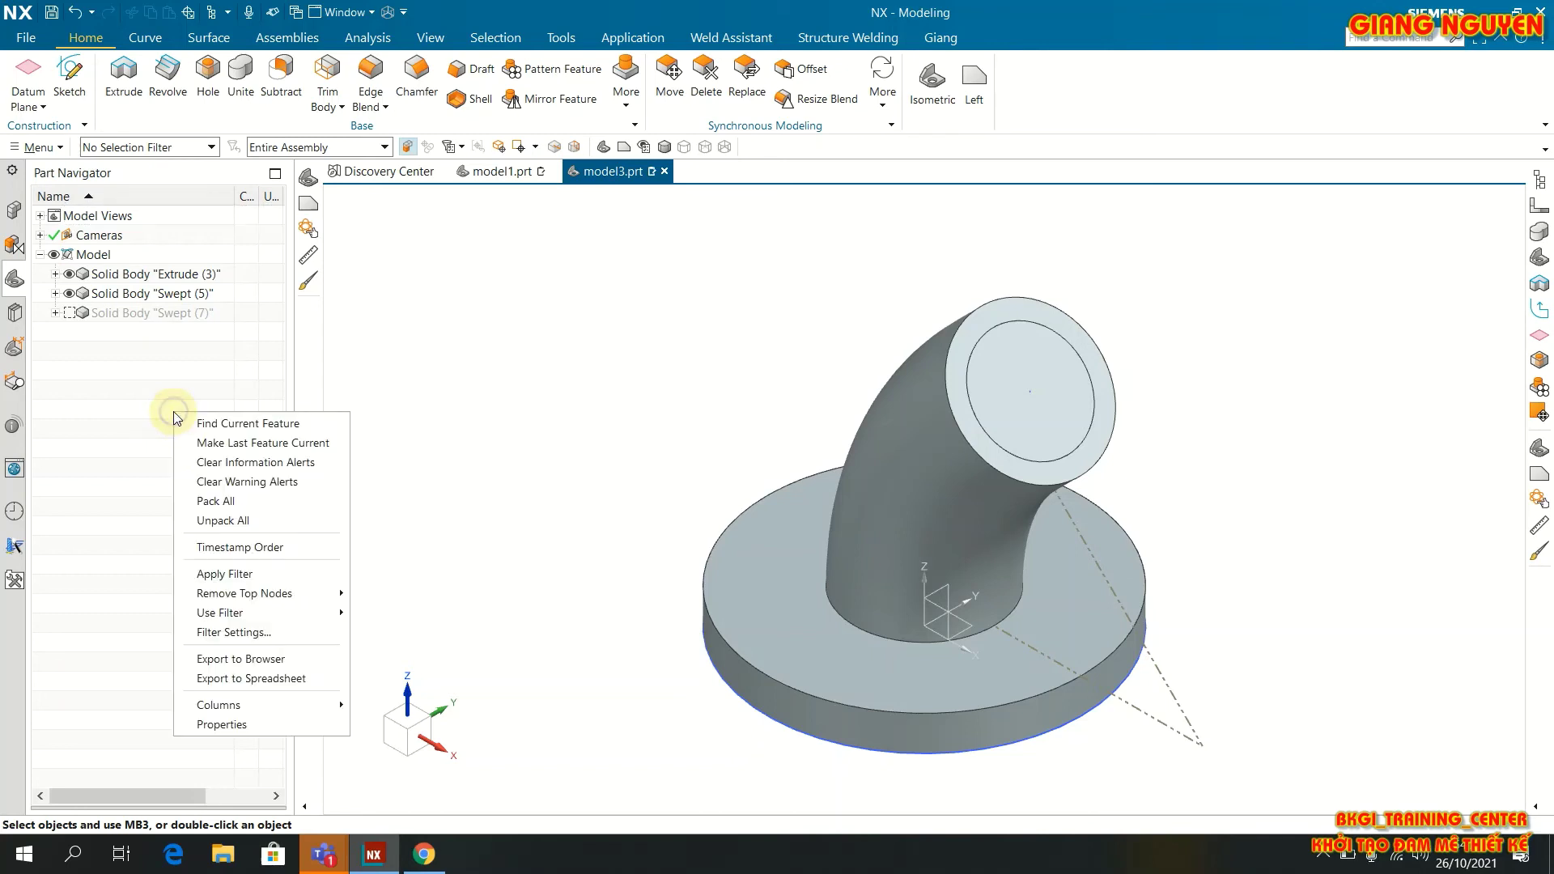
{"action": "left_click", "coordinate": [113, 499]}
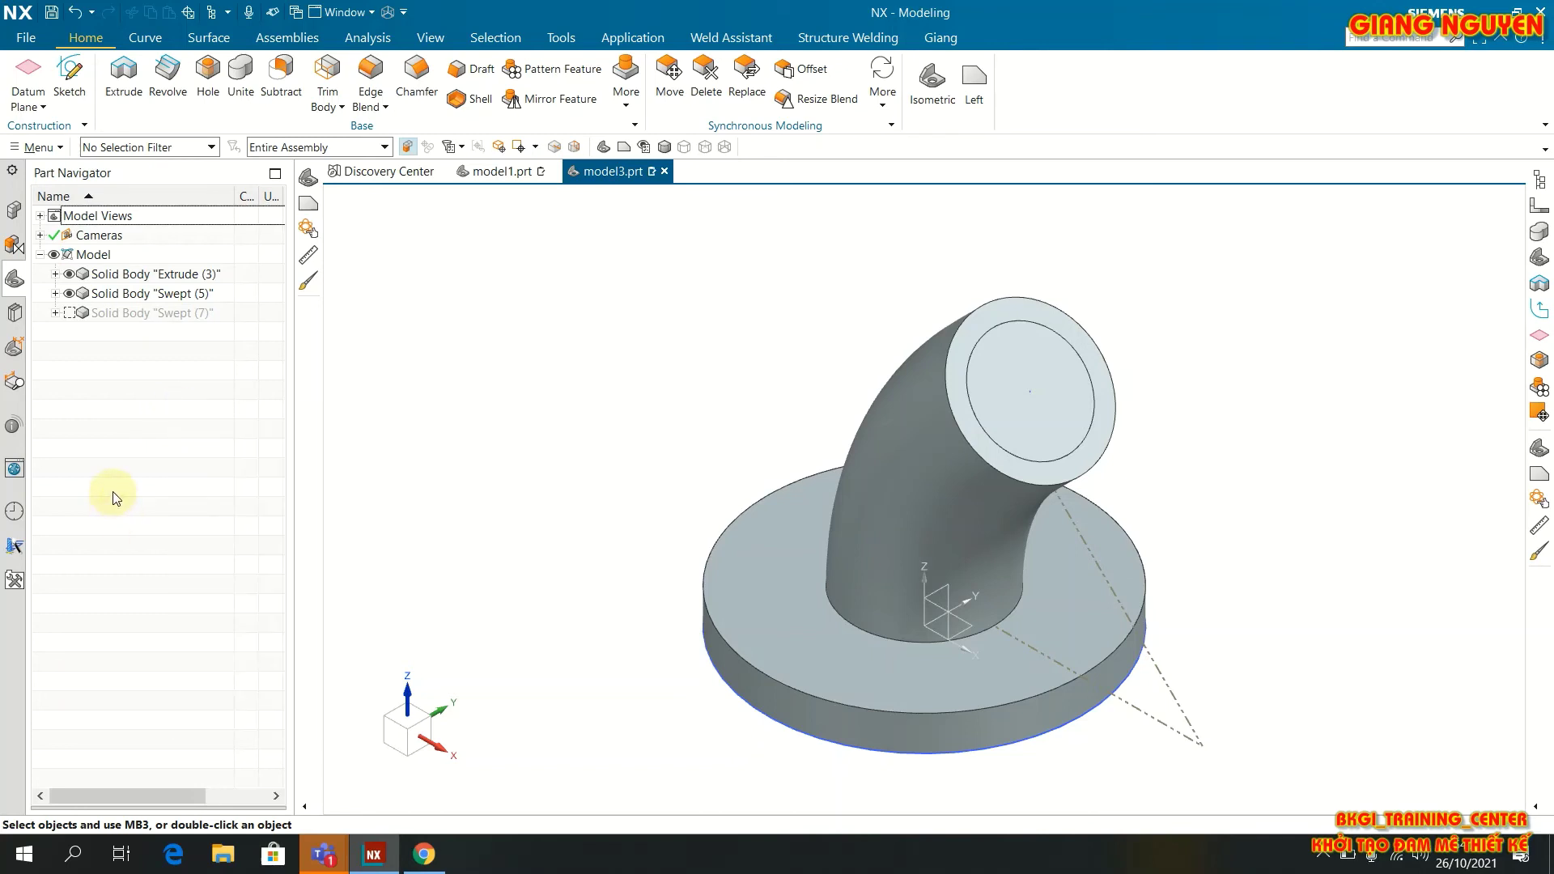
Step: Undo the union of the base flange and outer pipe, redoing the two pipe sweeps rolled back along with it
{"action": "key", "text": "ctrl+z"}
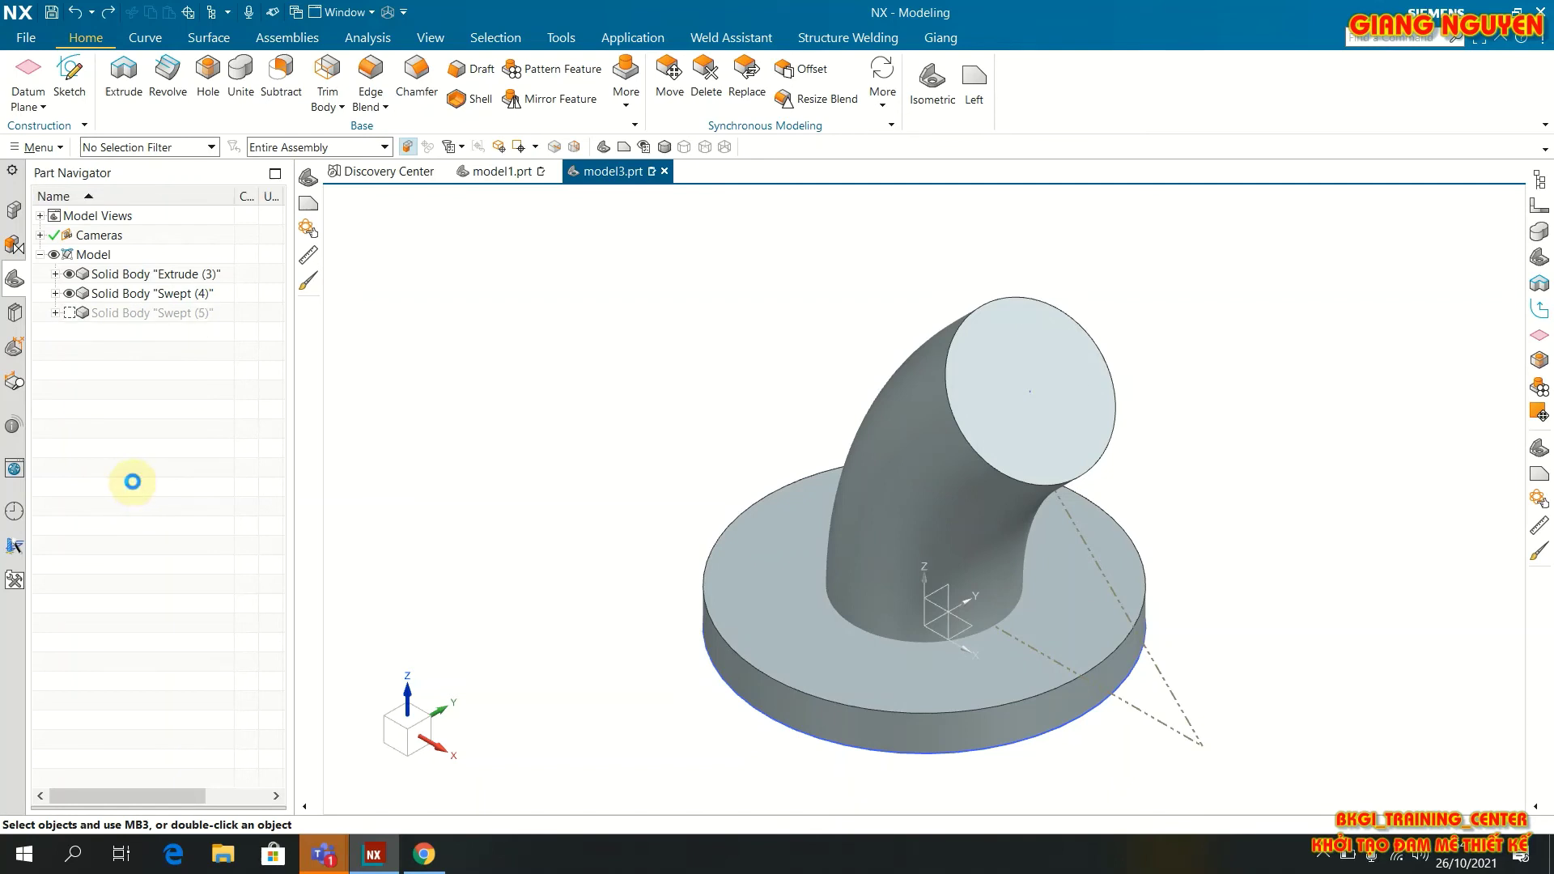
{"action": "right_click", "coordinate": [125, 389]}
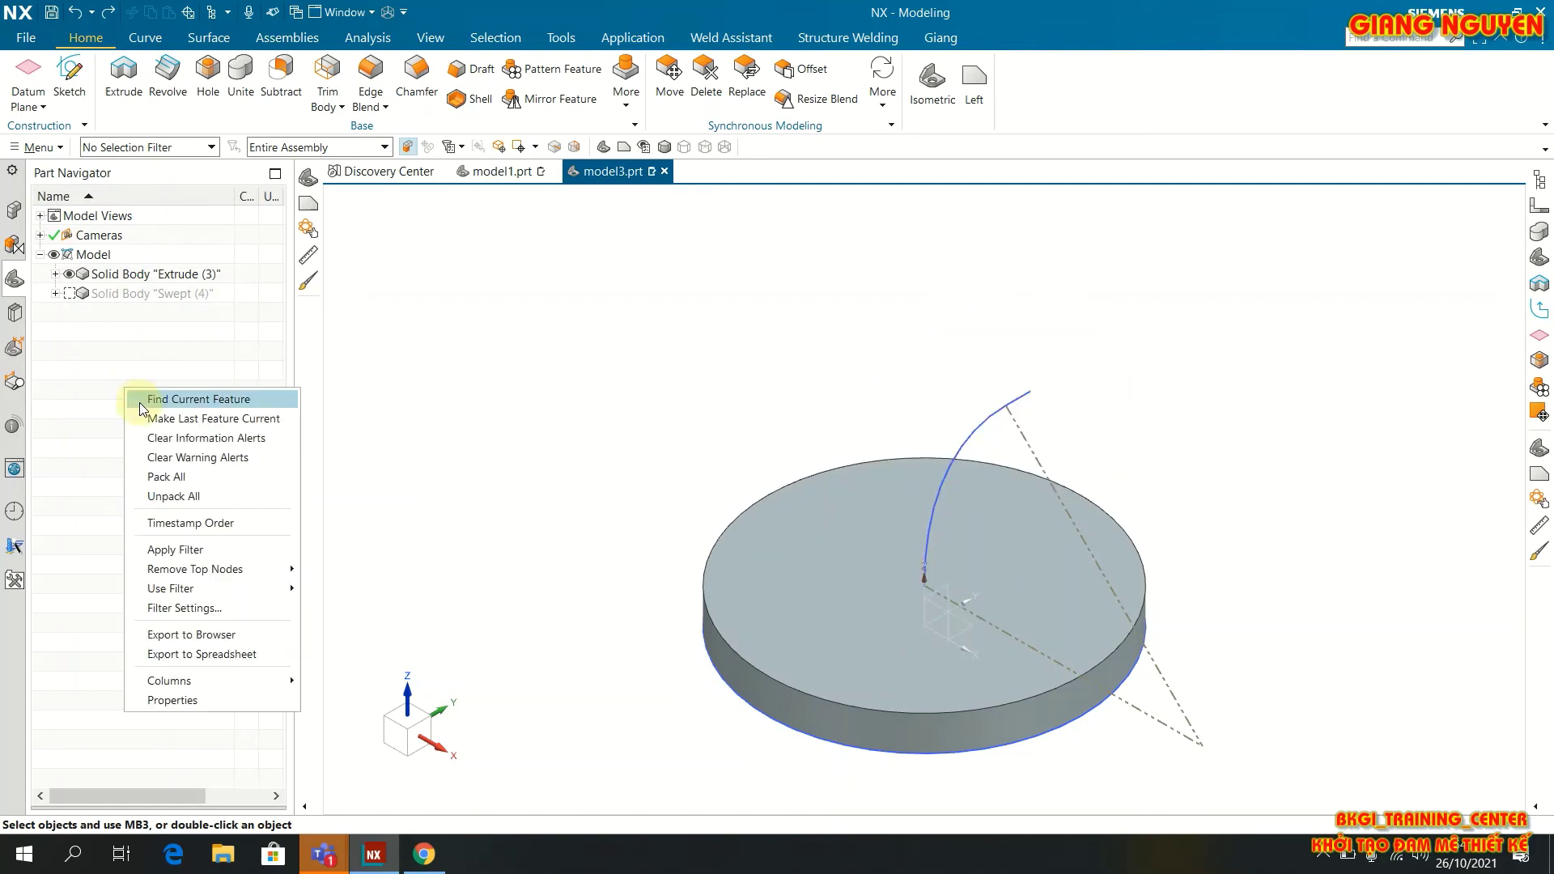
{"action": "left_click", "coordinate": [77, 217]}
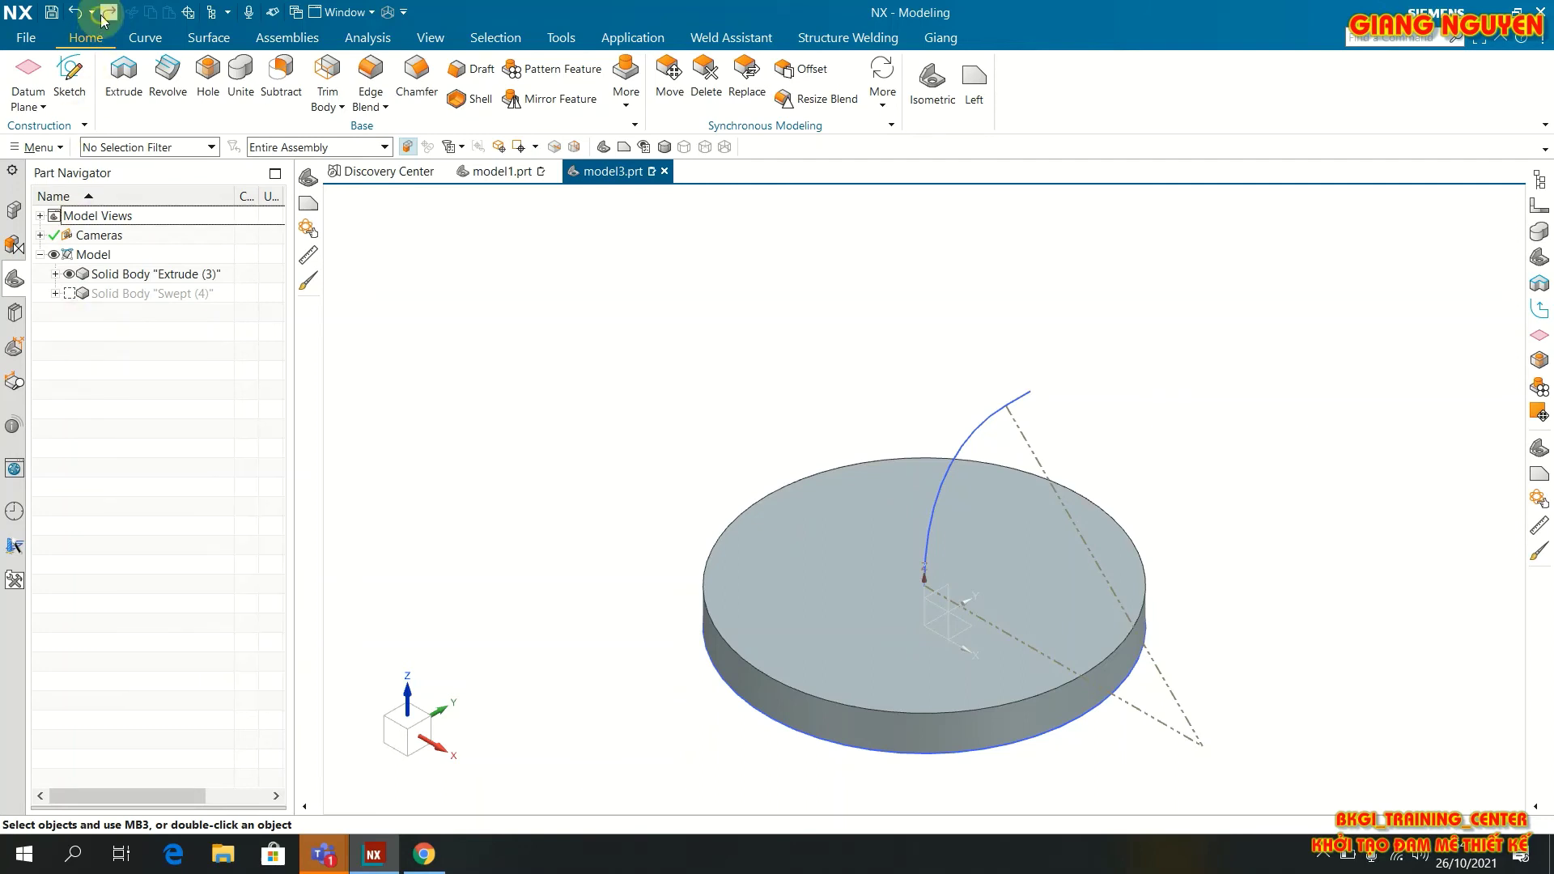
{"action": "left_click", "coordinate": [105, 16]}
Step: Turn Timestamp Order back on and inspect the Swept (6), Swept (5), Swept (4) and Extrude (3) features in the model history
{"action": "right_click", "coordinate": [174, 420]}
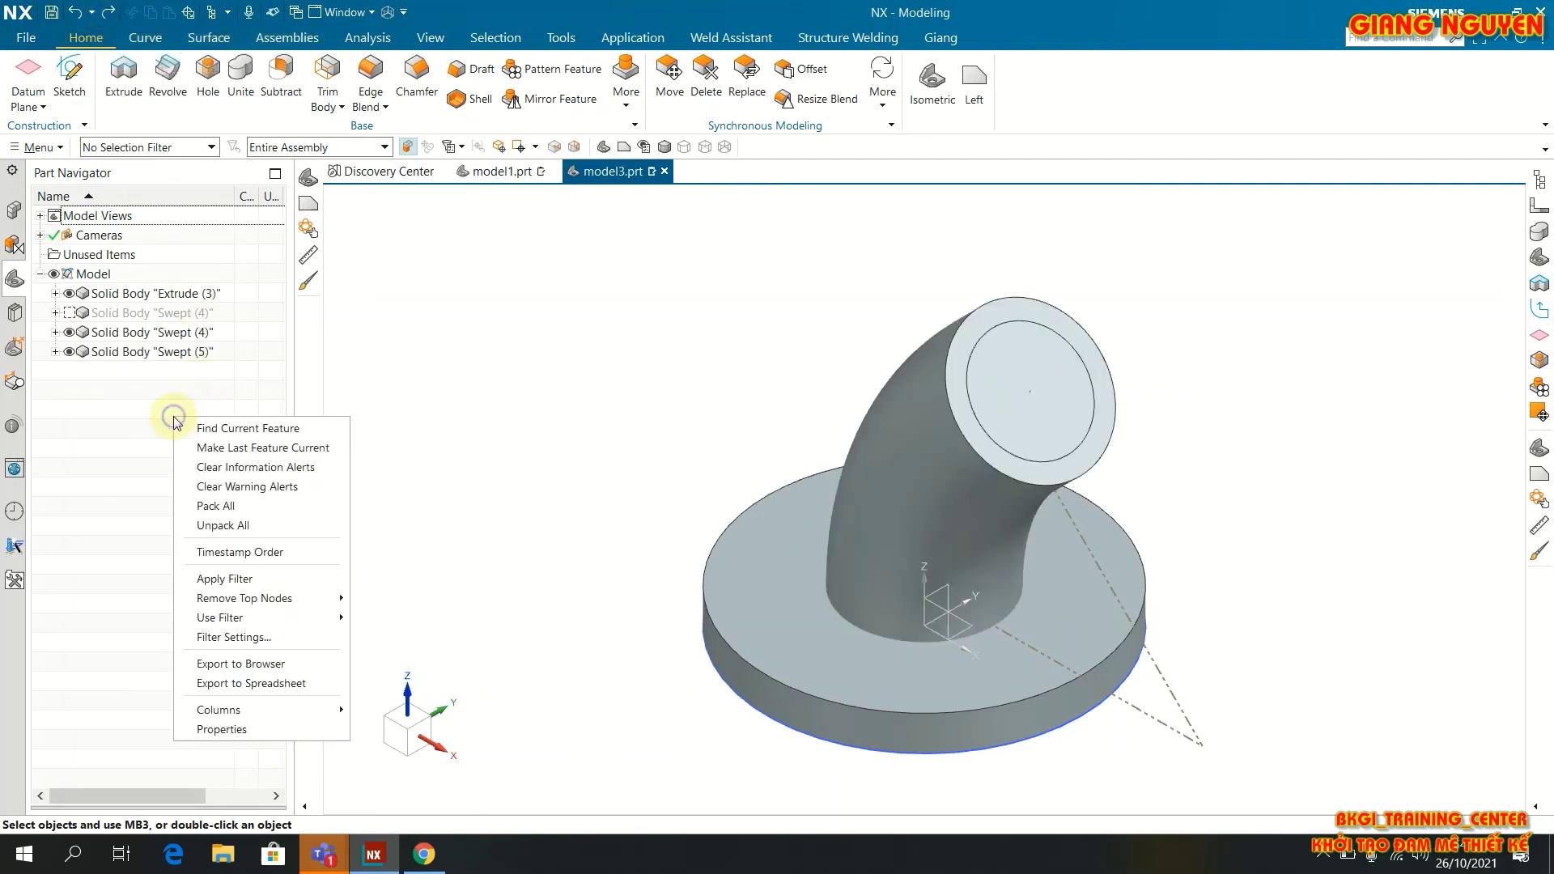
{"action": "left_click", "coordinate": [242, 552]}
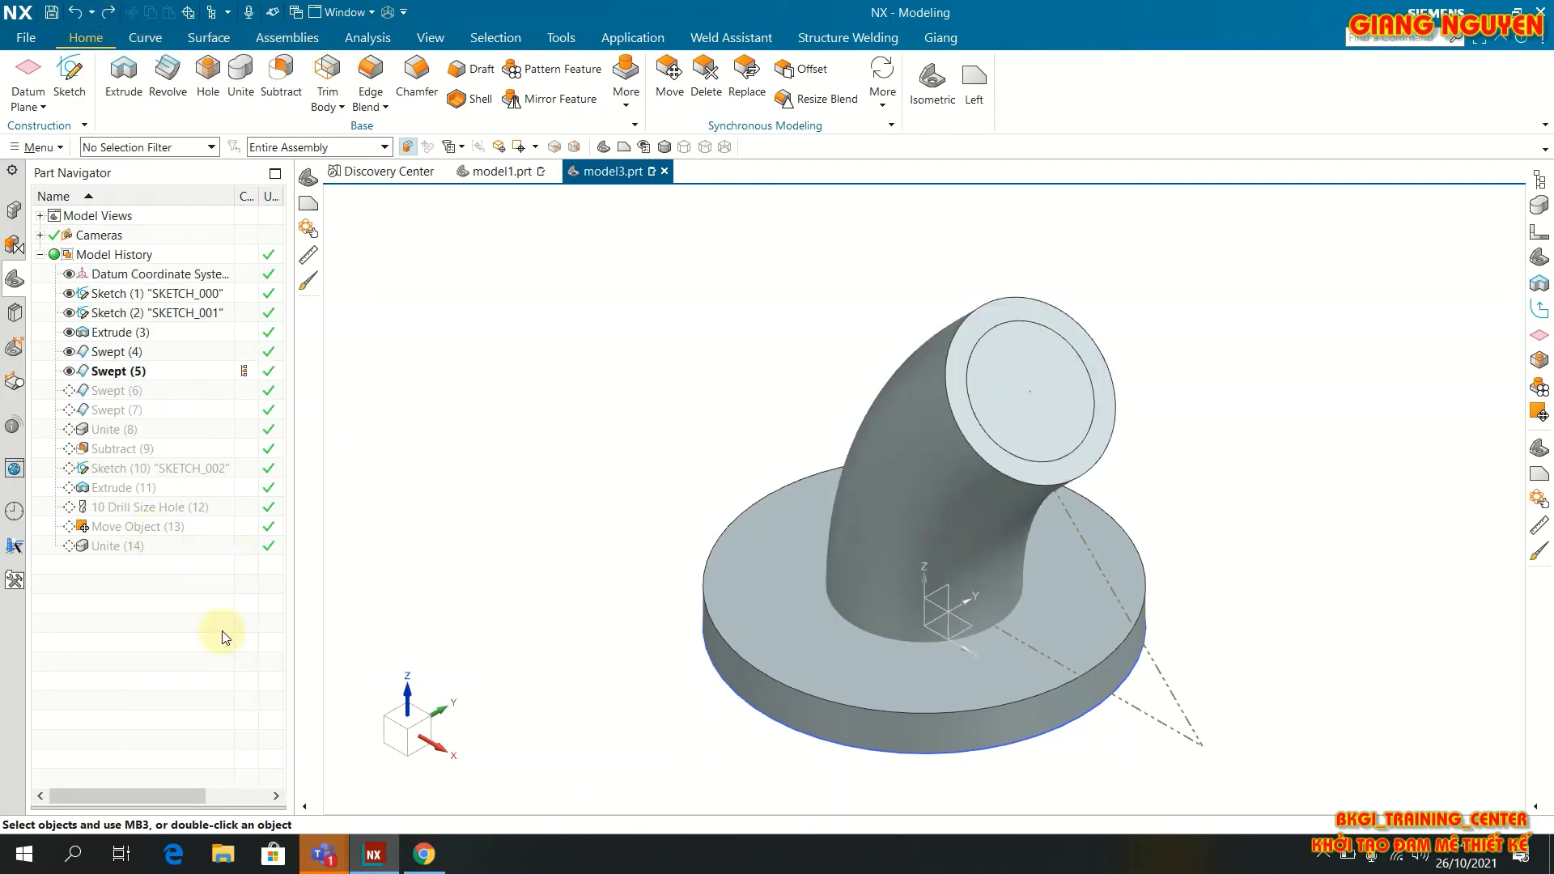
{"action": "left_click", "coordinate": [122, 391]}
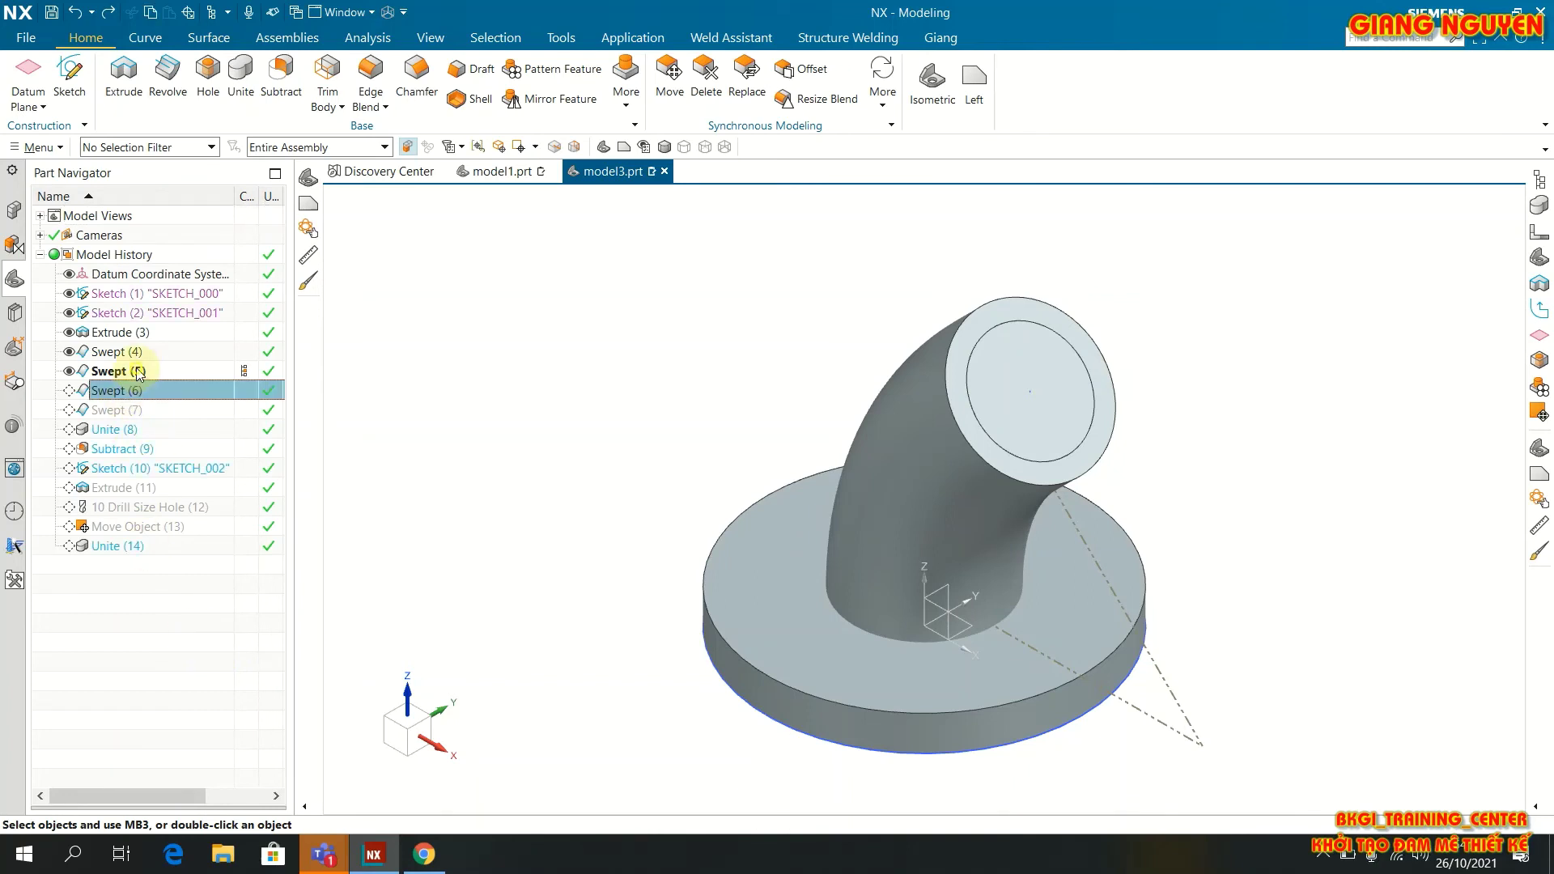
{"action": "left_click", "coordinate": [138, 371]}
{"action": "left_click", "coordinate": [151, 352]}
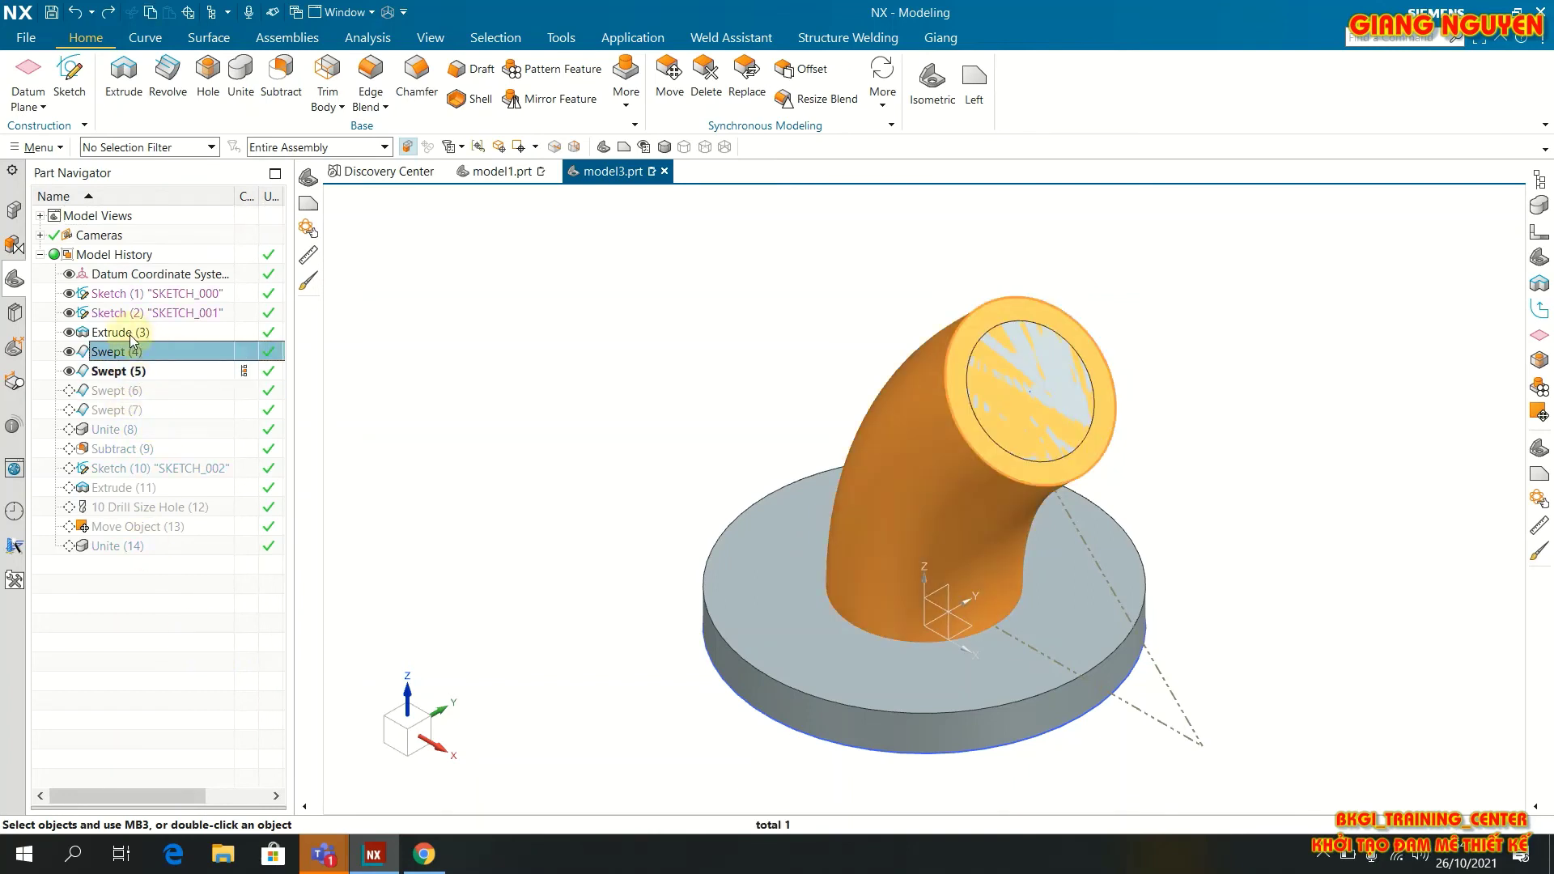
{"action": "left_click", "coordinate": [133, 334]}
Step: Clear the feature selection and return the Part Navigator to the solid body list without Timestamp Order
{"action": "left_click", "coordinate": [151, 625]}
{"action": "right_click", "coordinate": [149, 629]}
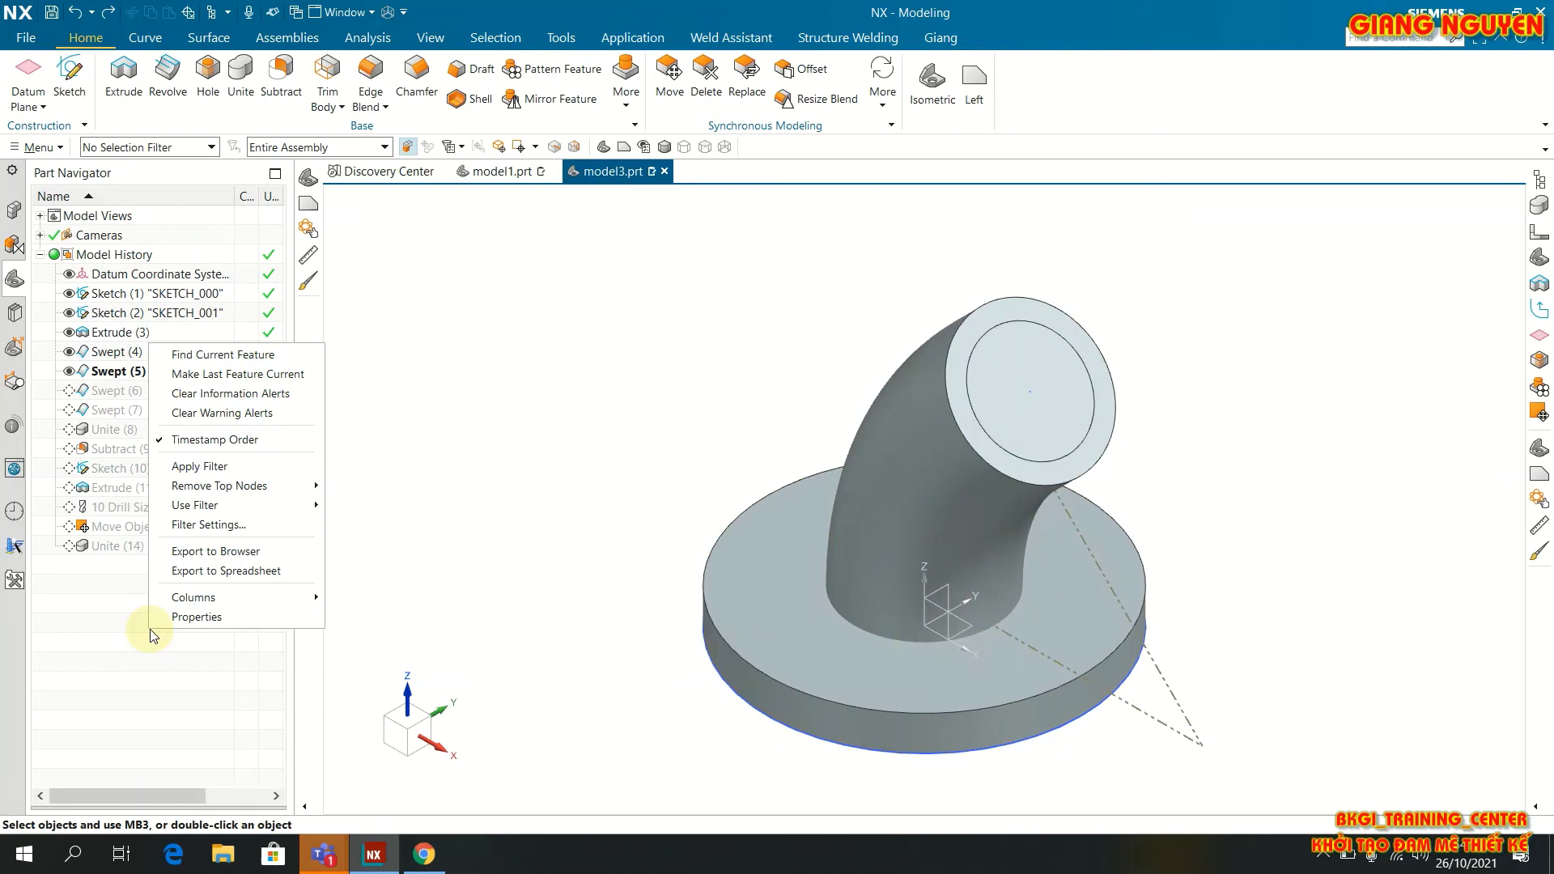
{"action": "left_click", "coordinate": [226, 444]}
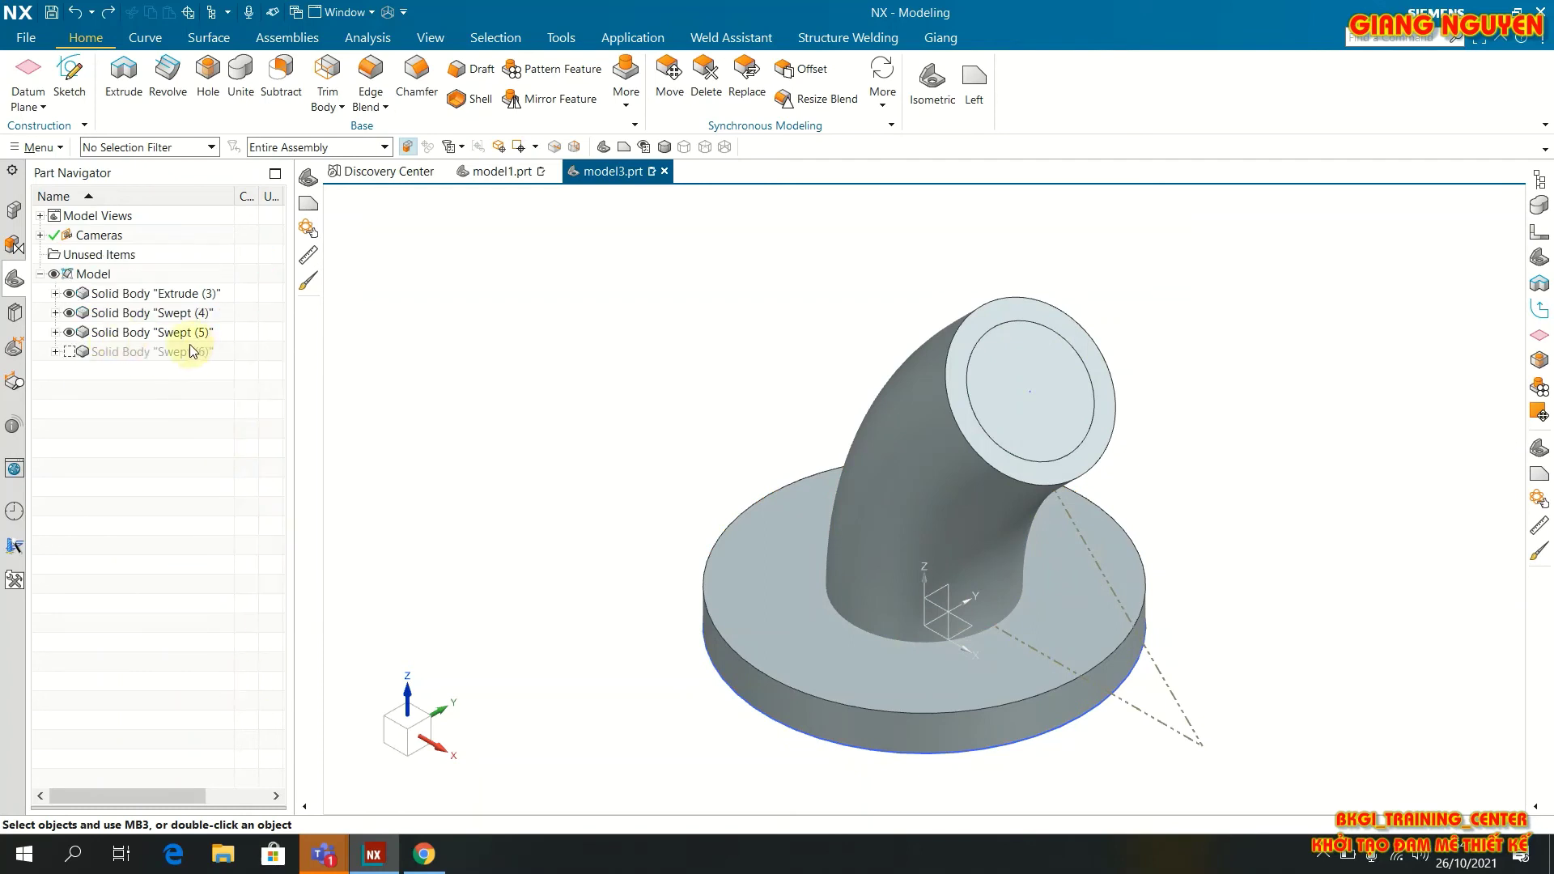
Step: Examine the separate base flange, outer pipe and inner pipe by highlighting the solid bodies Extrude (3), Swept (4) and Swept (5) in turn
{"action": "left_click", "coordinate": [182, 330]}
{"action": "left_click", "coordinate": [186, 313]}
{"action": "left_click", "coordinate": [189, 293]}
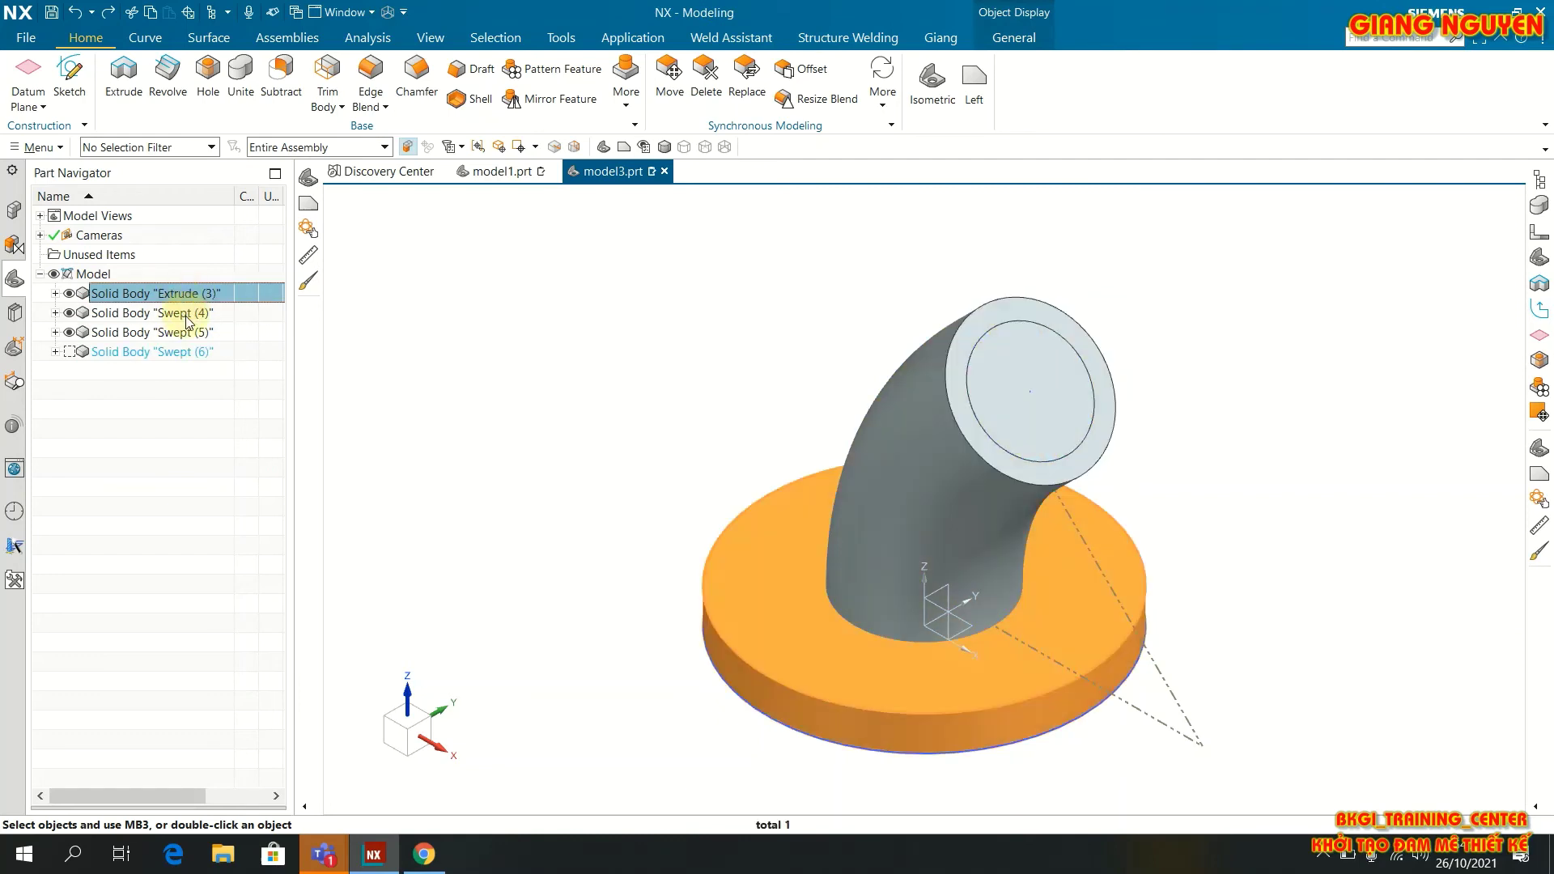
{"action": "left_click", "coordinate": [190, 314]}
{"action": "left_click", "coordinate": [189, 332]}
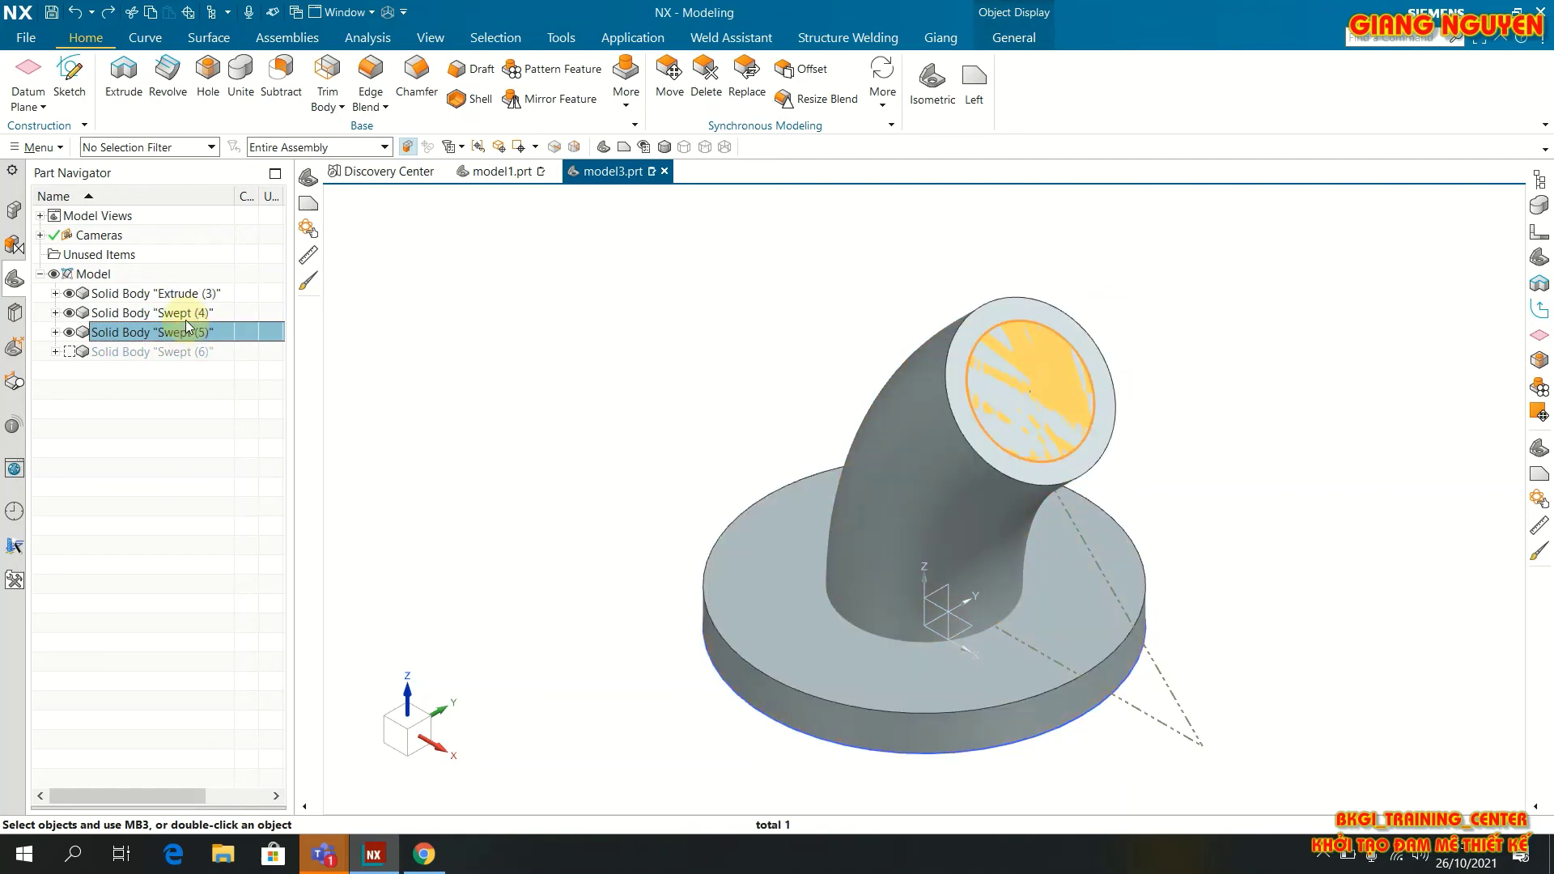
{"action": "left_click", "coordinate": [191, 314]}
{"action": "left_click", "coordinate": [189, 294]}
{"action": "left_click", "coordinate": [189, 314]}
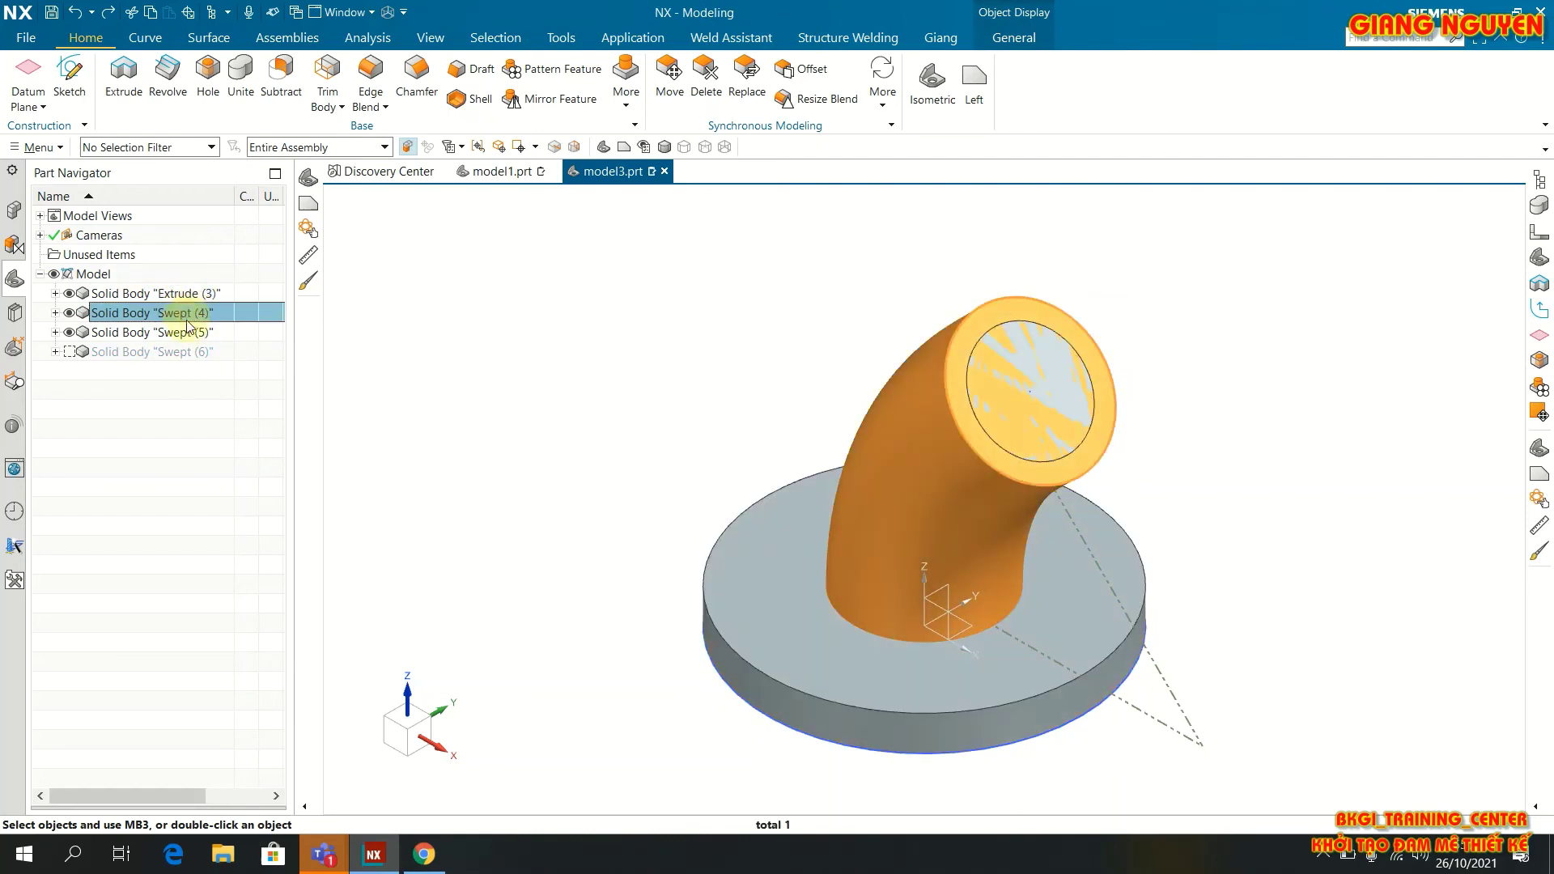
{"action": "left_click", "coordinate": [186, 332]}
{"action": "middle_click_drag", "start_coordinate": [1186, 427], "coordinate": [1135, 403], "text": "shift"}
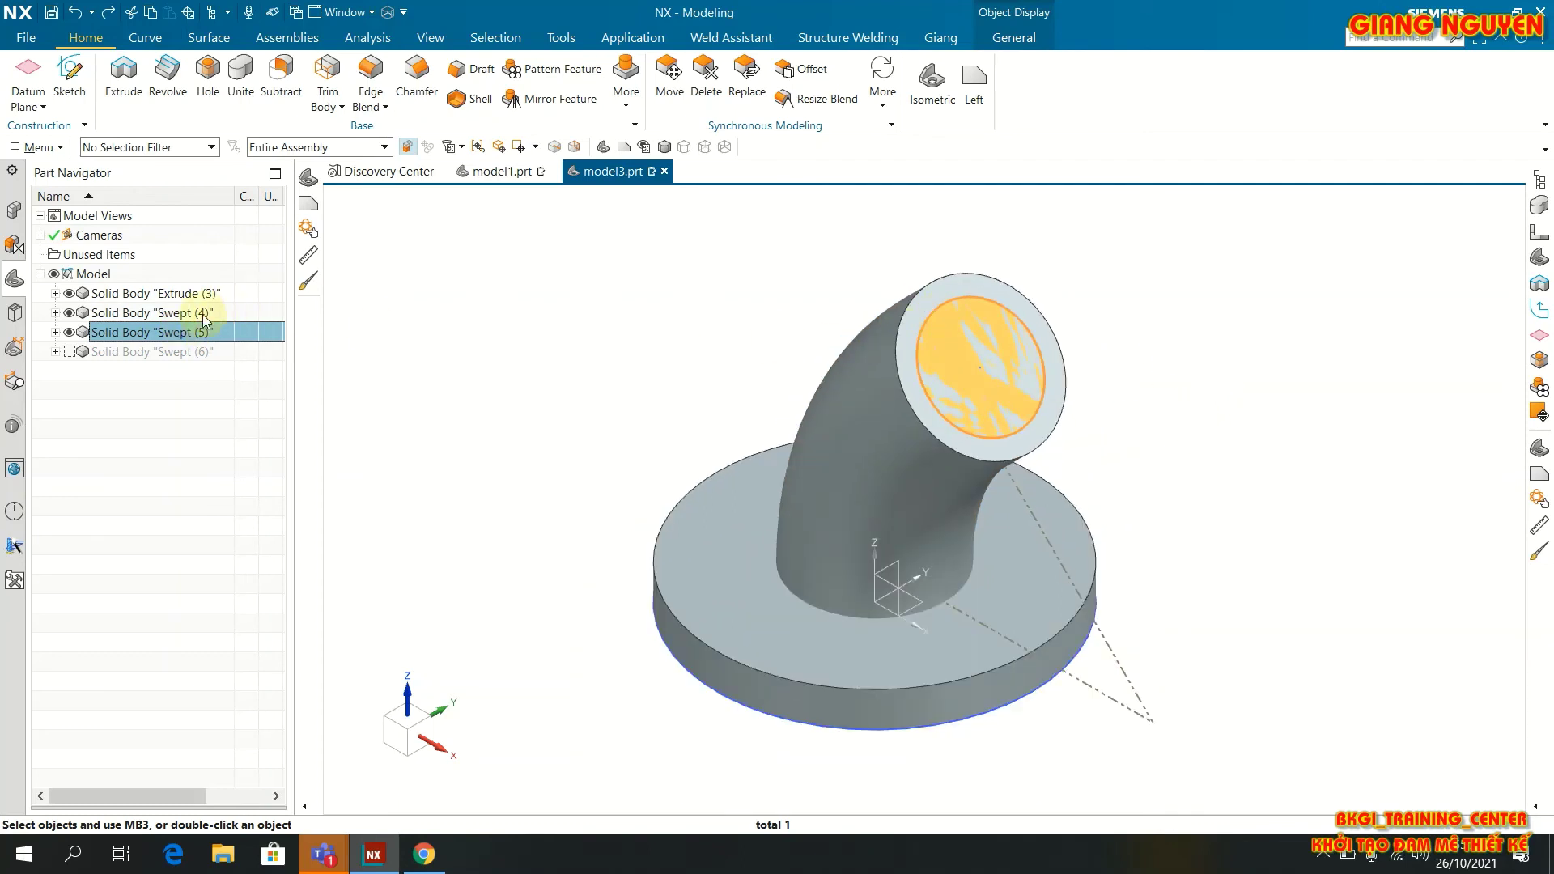
{"action": "left_click", "coordinate": [189, 313]}
{"action": "left_click", "coordinate": [187, 294]}
{"action": "left_click", "coordinate": [190, 314]}
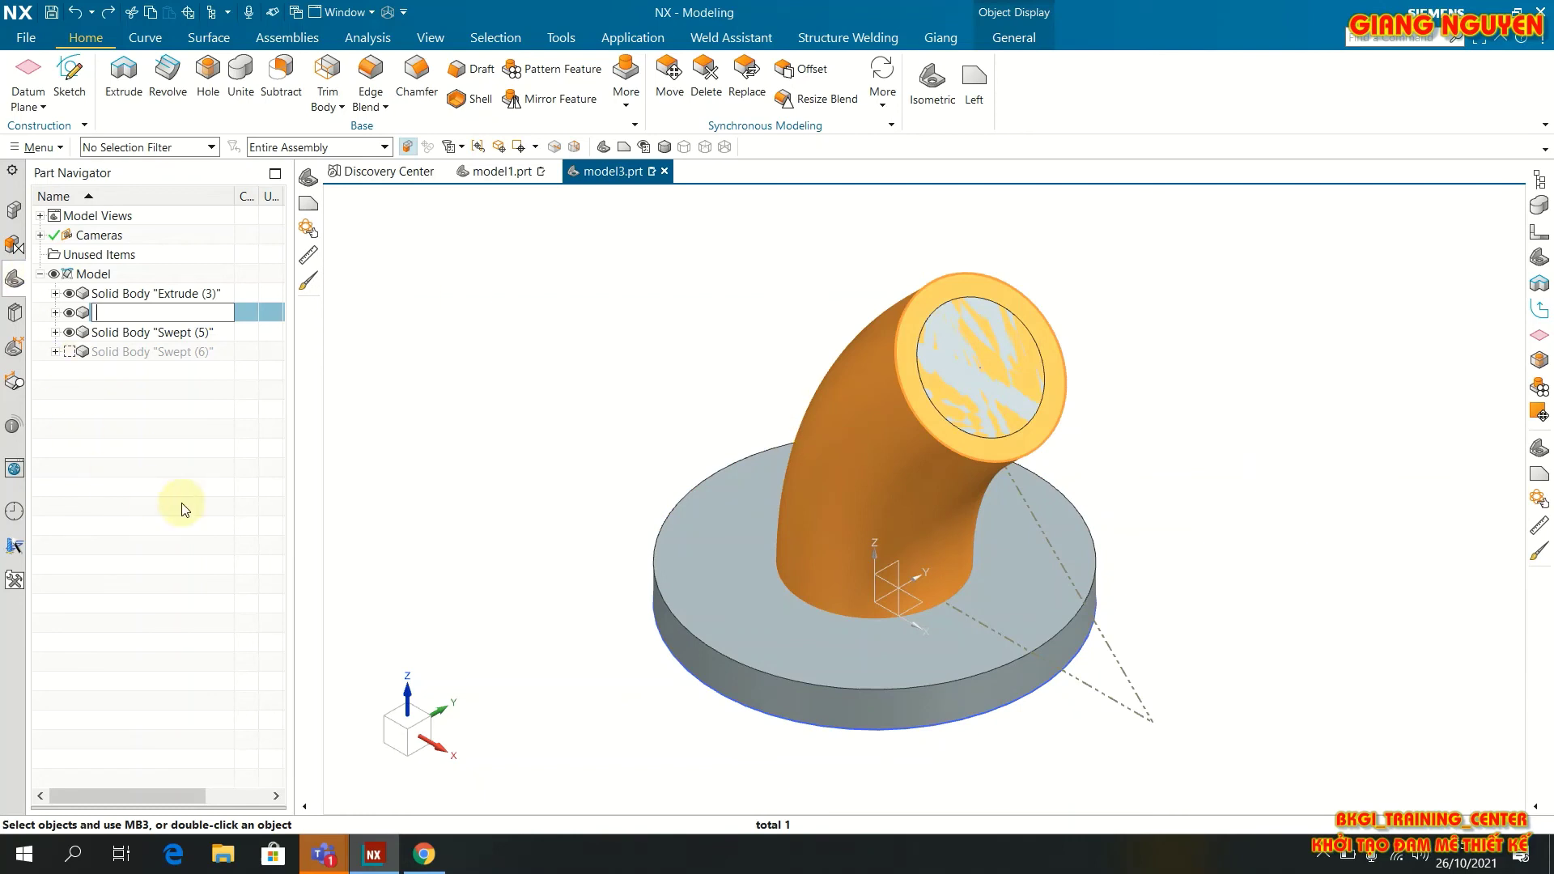
{"action": "left_click", "coordinate": [197, 469]}
{"action": "left_click", "coordinate": [185, 314]}
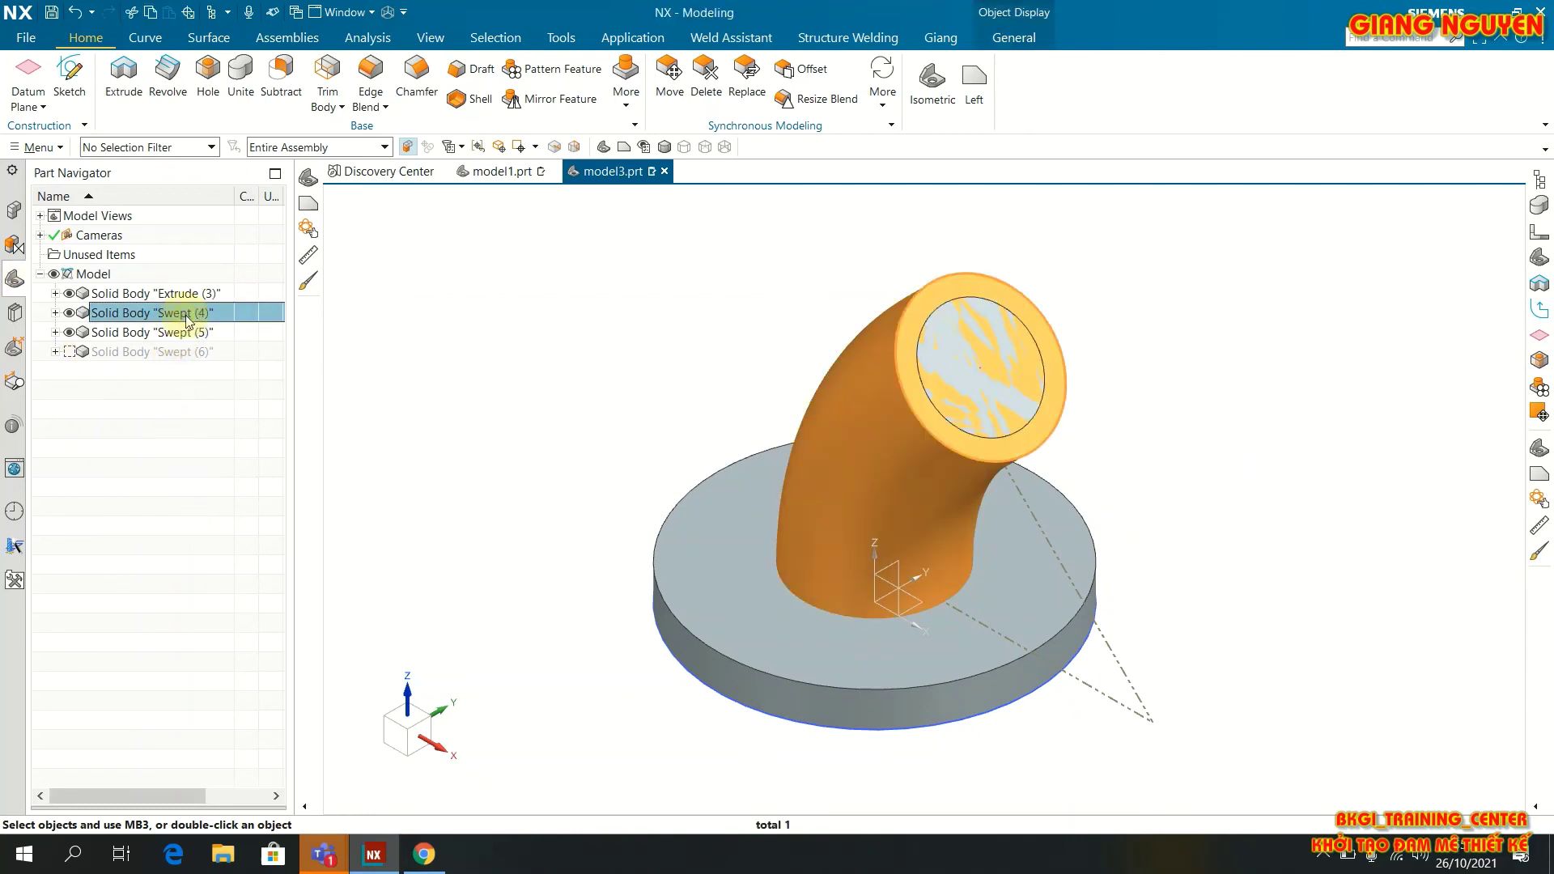